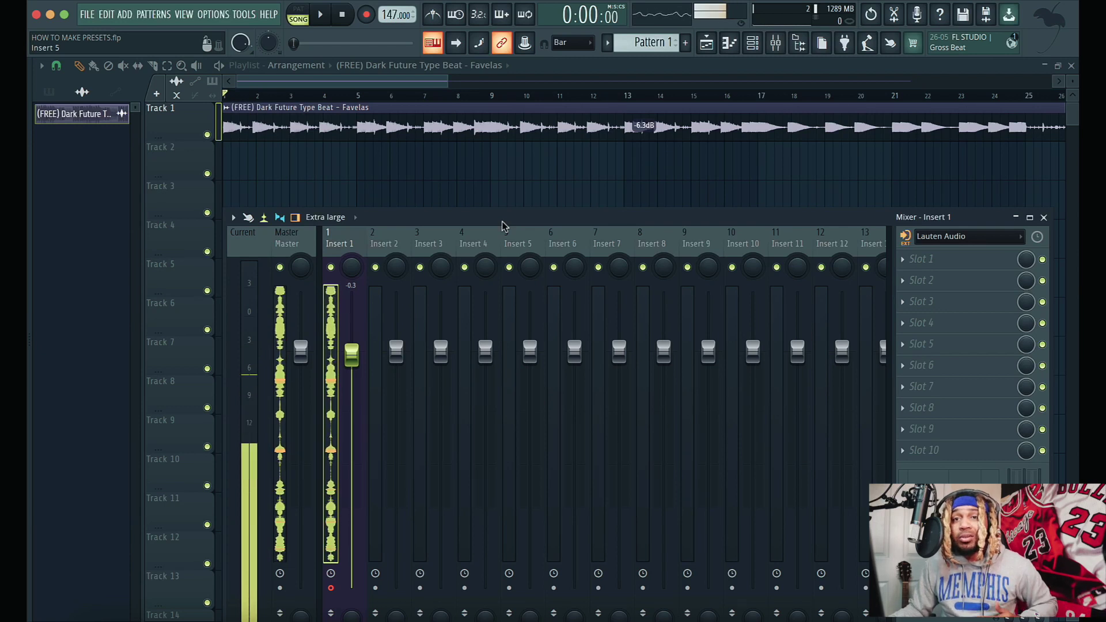
- Load Waves Tune Real-Time Mono into the first effect slot of mixer Insert 1
{"action": "left_click_drag", "start_coordinate": [502, 226], "coordinate": [504, 179]}
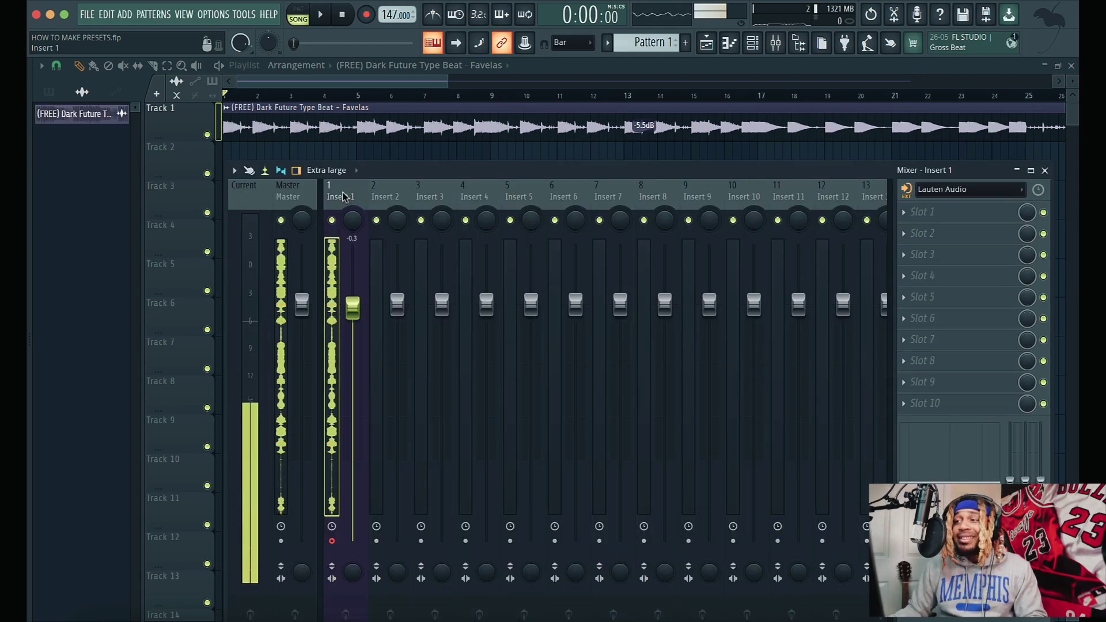
{"action": "left_click", "coordinate": [913, 211]}
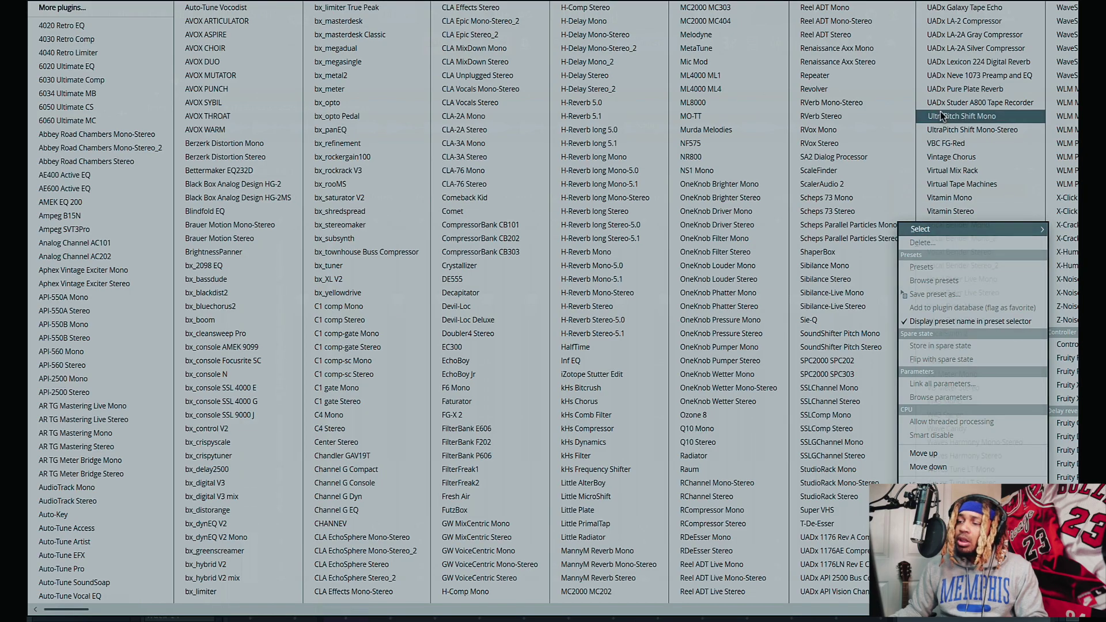
{"action": "scroll", "coordinate": [940, 111], "scroll_direction": "down", "scroll_amount": 3}
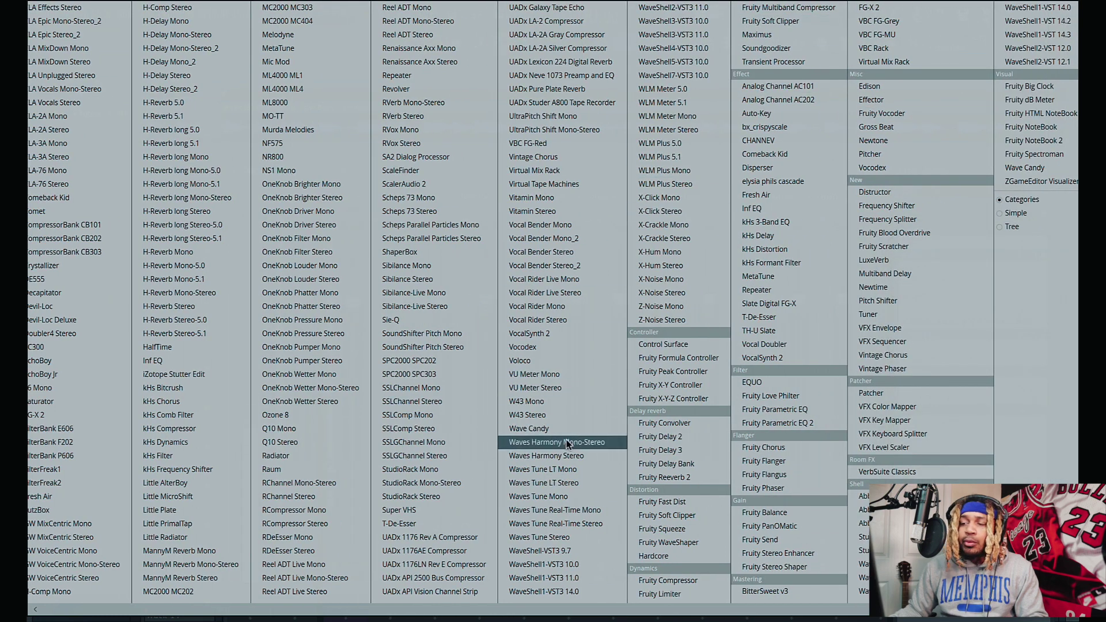
{"action": "left_click", "coordinate": [564, 512]}
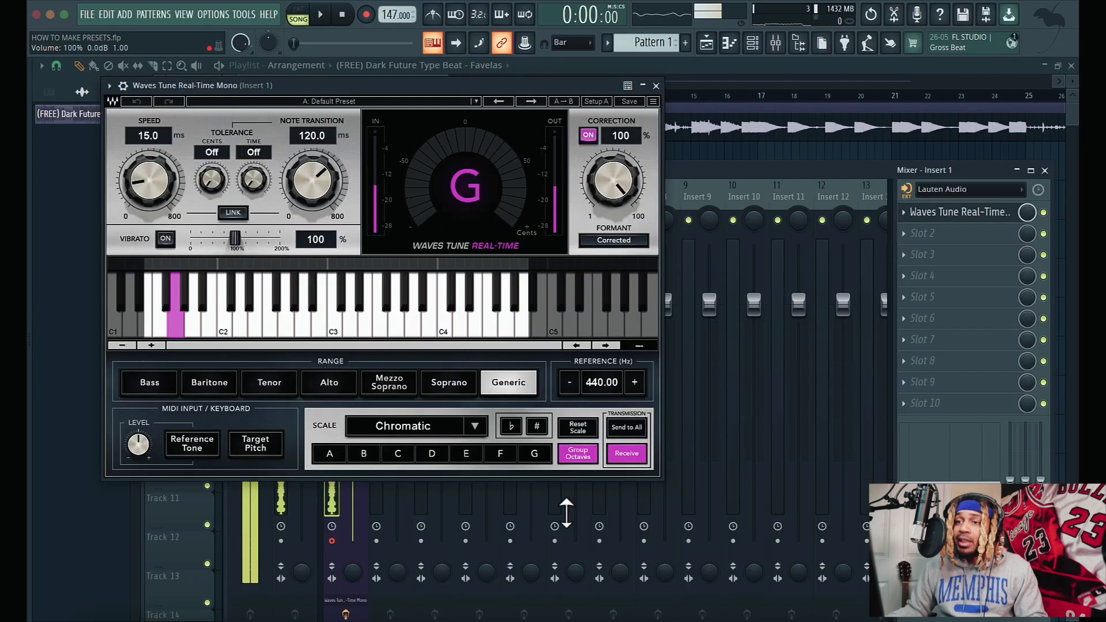
- Set the pitch correction's Note Transition and Speed to 0.1 ms, choose the B-flat Natural Minor scale, and close the plugin
{"action": "left_click_drag", "start_coordinate": [312, 180], "coordinate": [312, 230]}
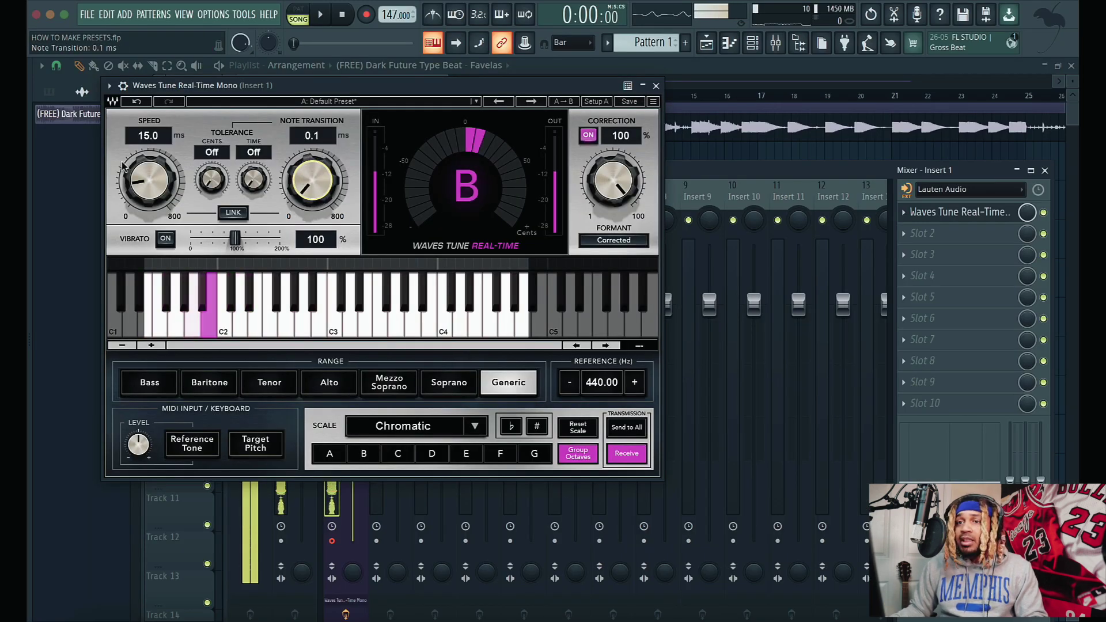
{"action": "left_click_drag", "start_coordinate": [149, 180], "coordinate": [149, 231]}
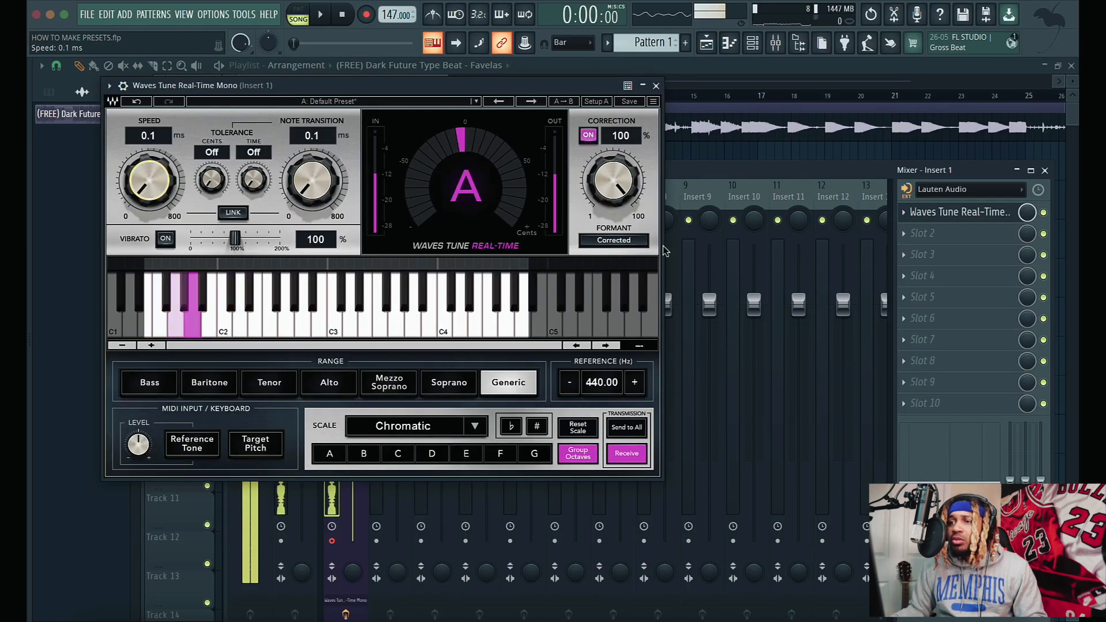
{"action": "left_click", "coordinate": [365, 454]}
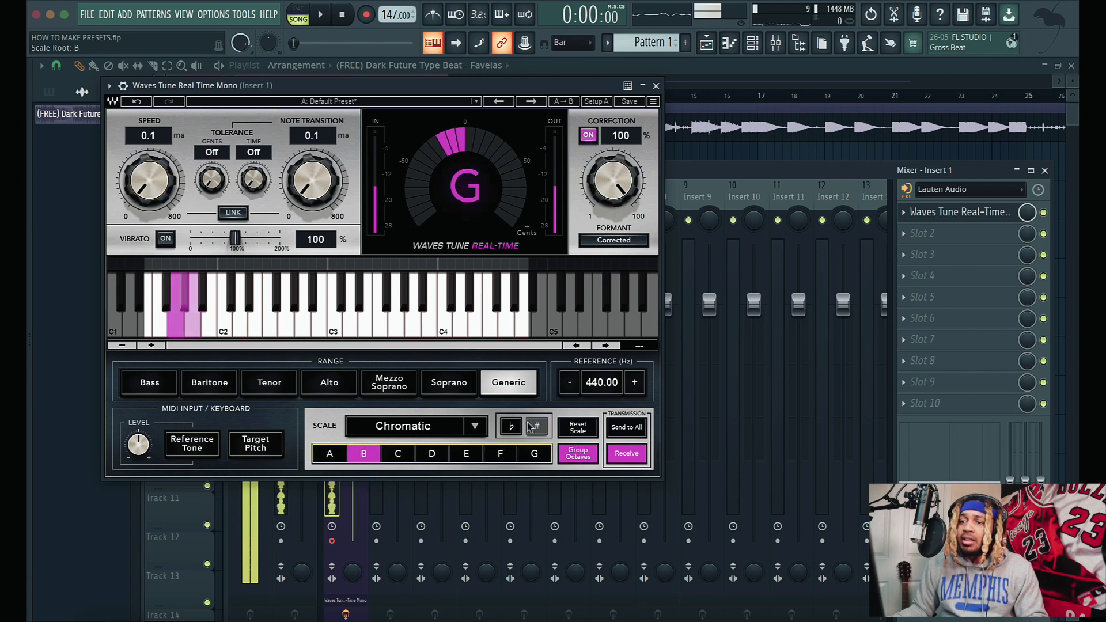
{"action": "scroll", "coordinate": [404, 426], "scroll_direction": "down", "scroll_amount": 2}
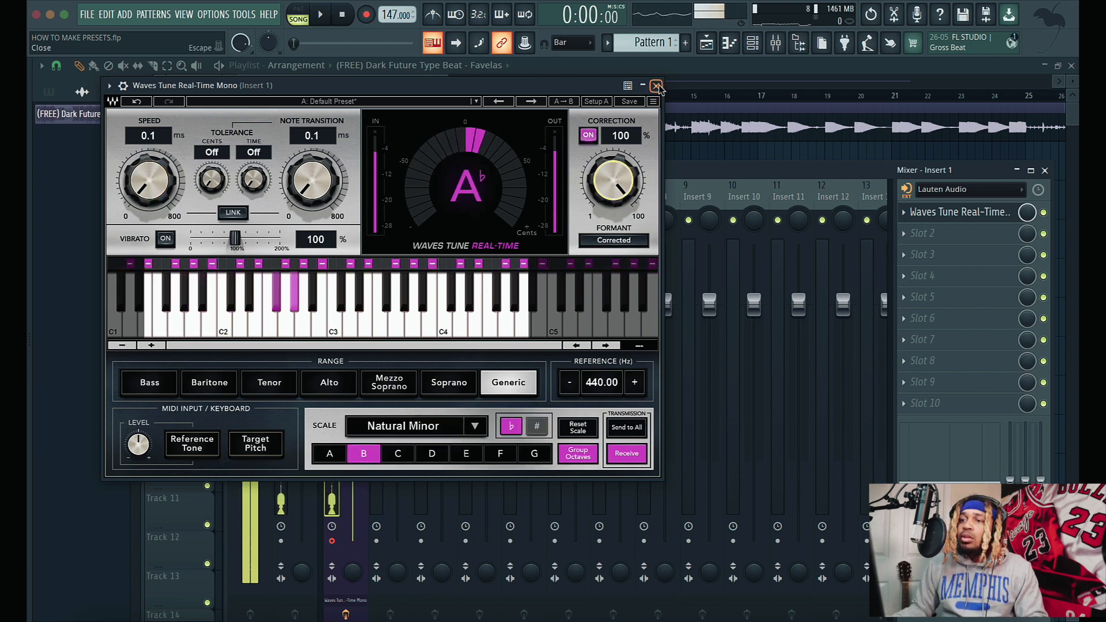
{"action": "left_click", "coordinate": [655, 85]}
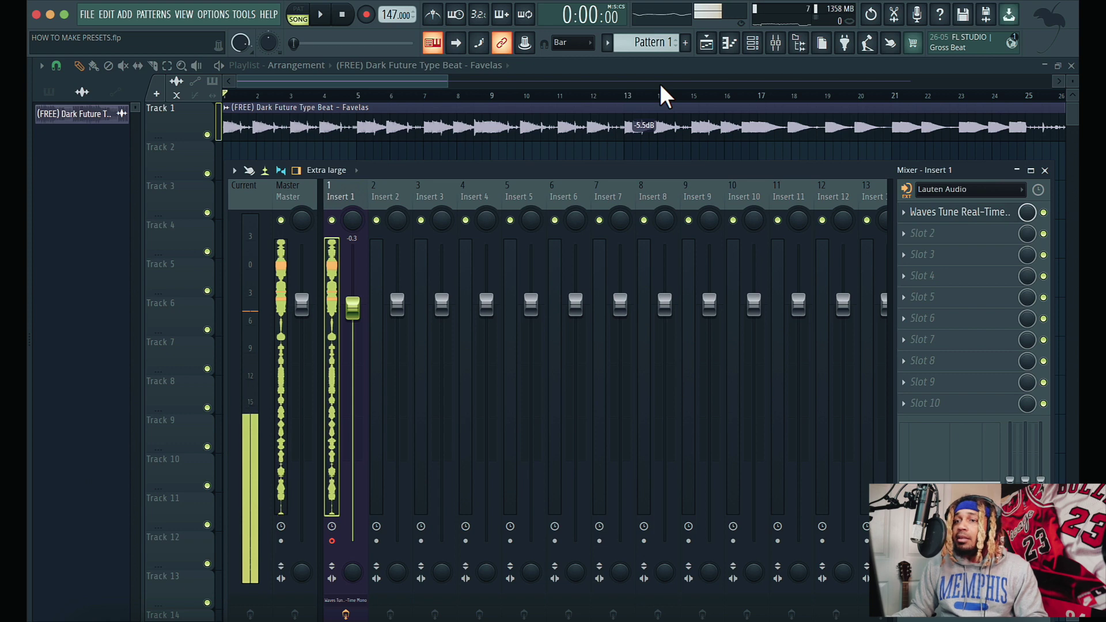
- Load Scheps 73 Mono into the second effect slot of Insert 1
{"action": "left_click", "coordinate": [920, 237]}
{"action": "scroll", "coordinate": [797, 188], "scroll_direction": "down", "scroll_amount": 3}
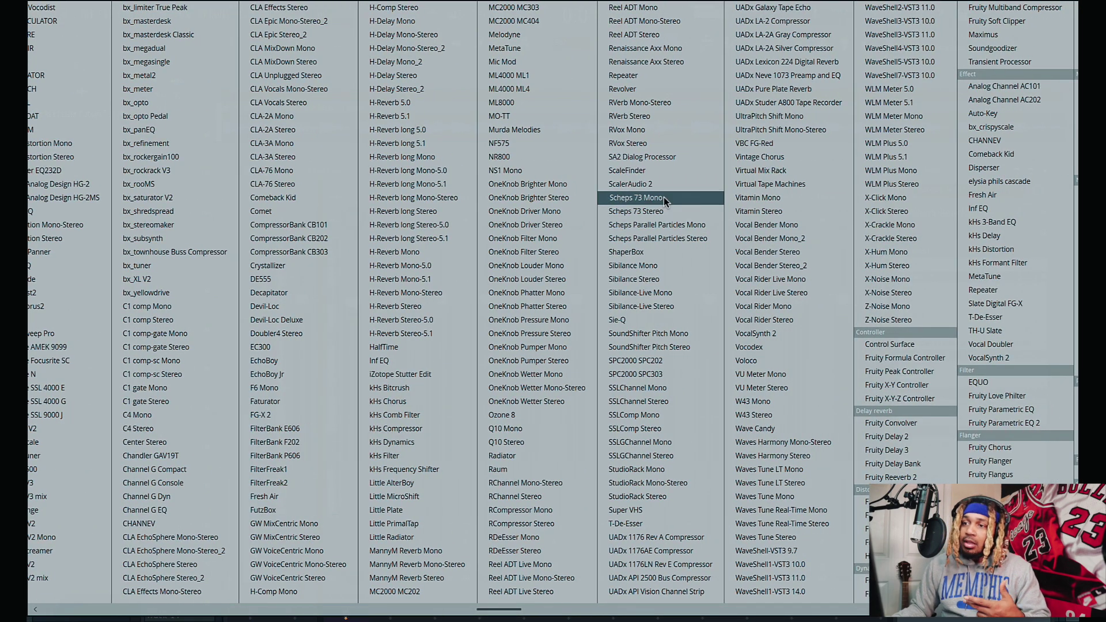
{"action": "left_click", "coordinate": [663, 197]}
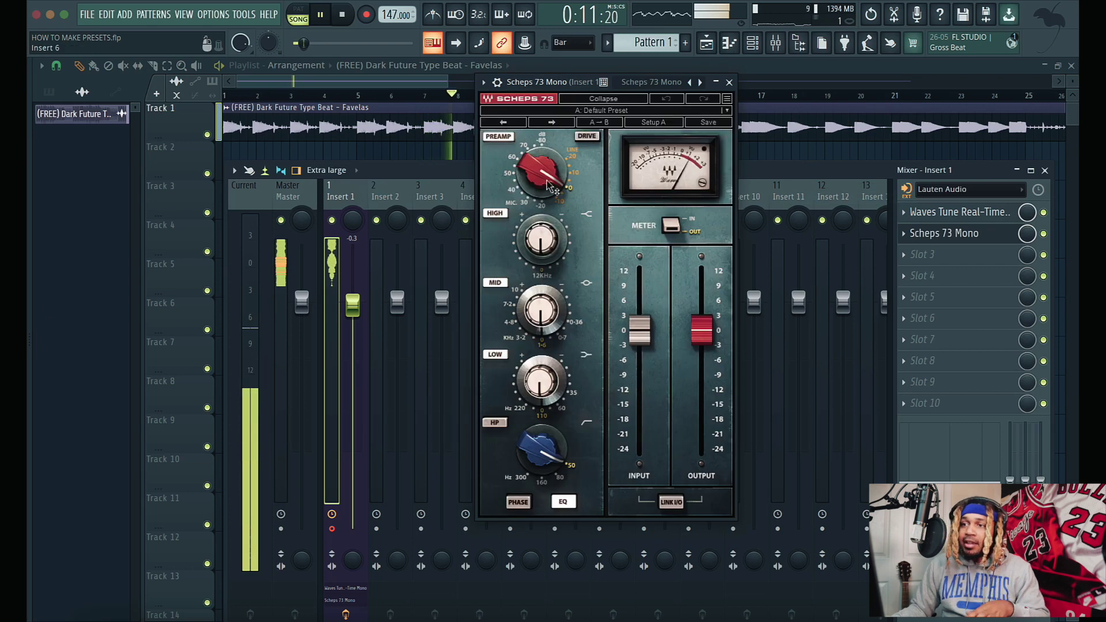
- Set the Scheps 73 preamp to -35 in the mic range and the high-pass filter to 80 Hz, then stop playback
{"action": "left_click_drag", "start_coordinate": [542, 173], "coordinate": [542, 156]}
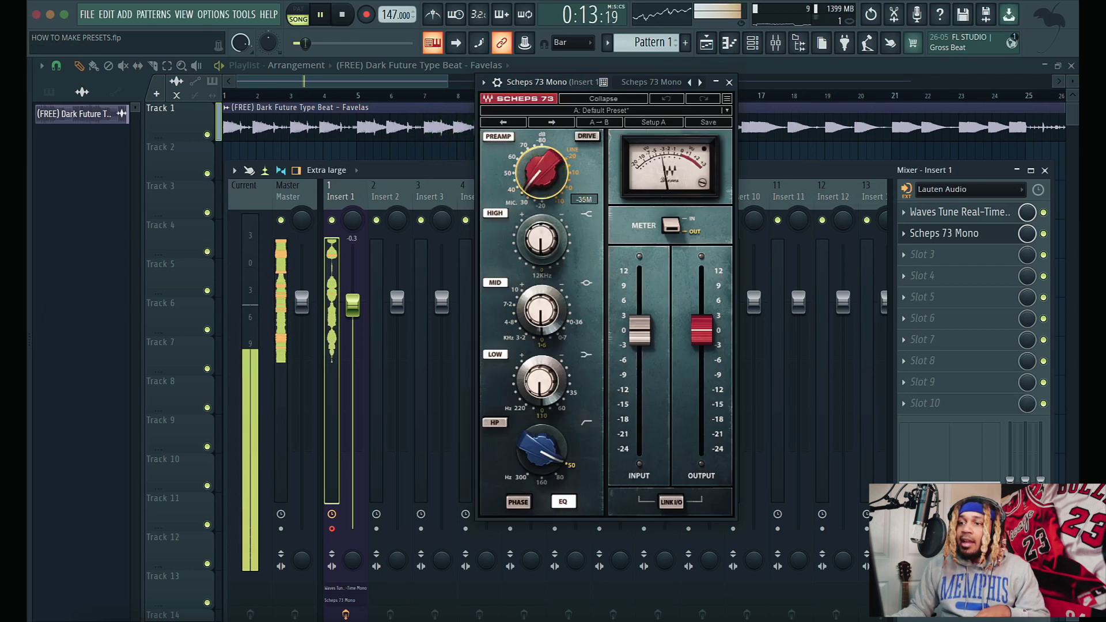
{"action": "mouse_move", "coordinate": [542, 450]}
{"action": "left_mouse_down"}
{"action": "mouse_move", "coordinate": [542, 478]}
{"action": "mouse_move", "coordinate": [542, 457]}
{"action": "left_mouse_up"}
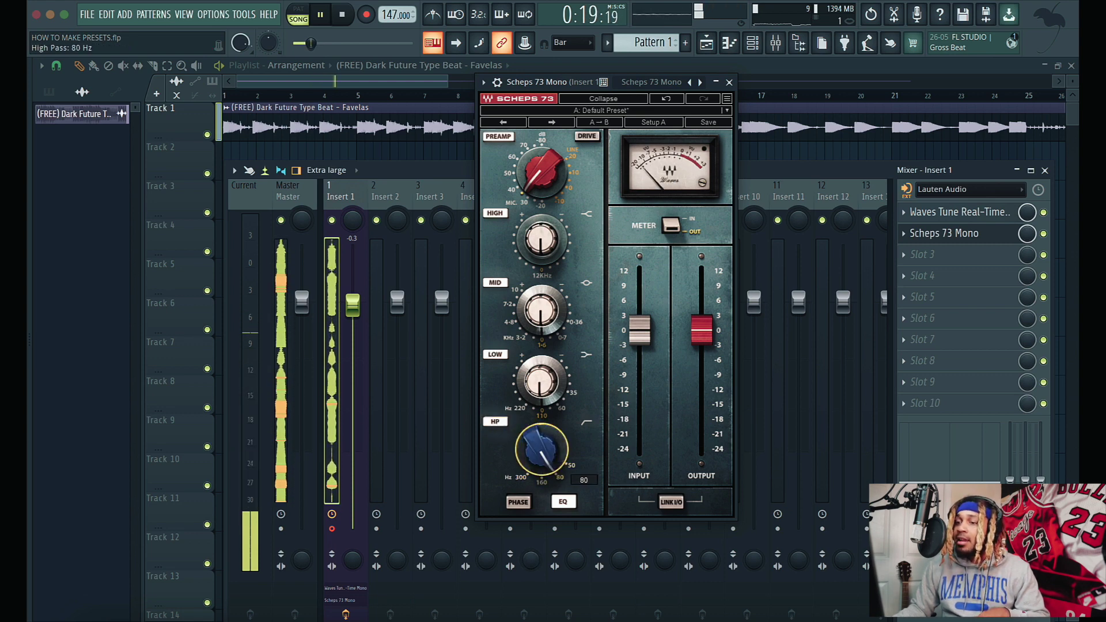
{"action": "key", "text": "space"}
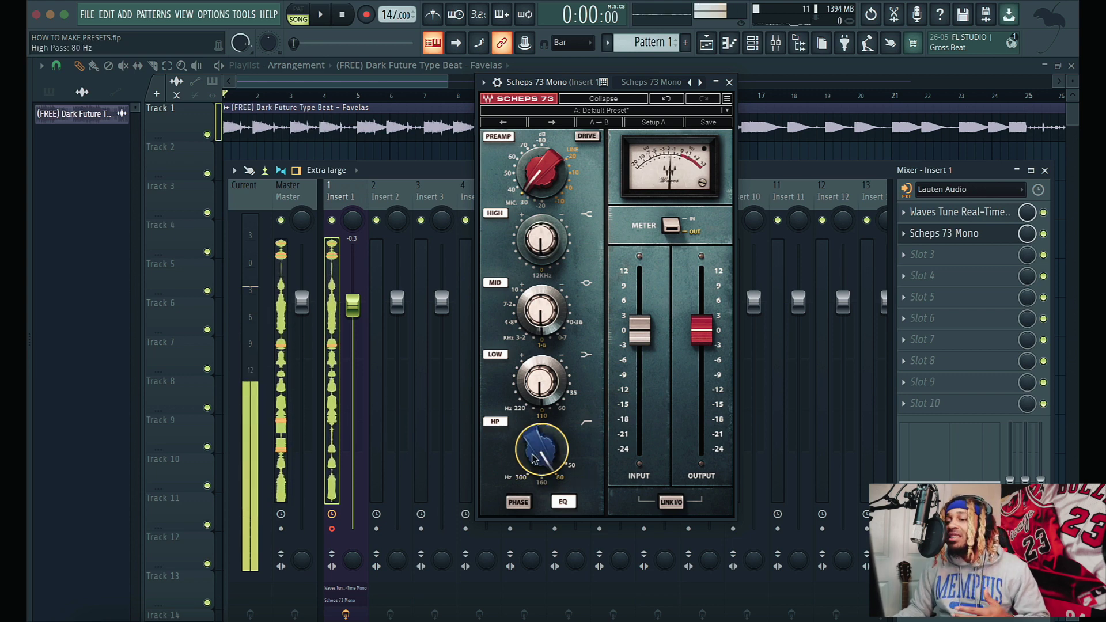
- Turn the Scheps 73 mic preamp gain down slightly and toggle the preamp switch to compare
{"action": "left_click_drag", "start_coordinate": [541, 172], "coordinate": [517, 176]}
{"action": "left_click", "coordinate": [497, 135]}
{"action": "left_click", "coordinate": [498, 136]}
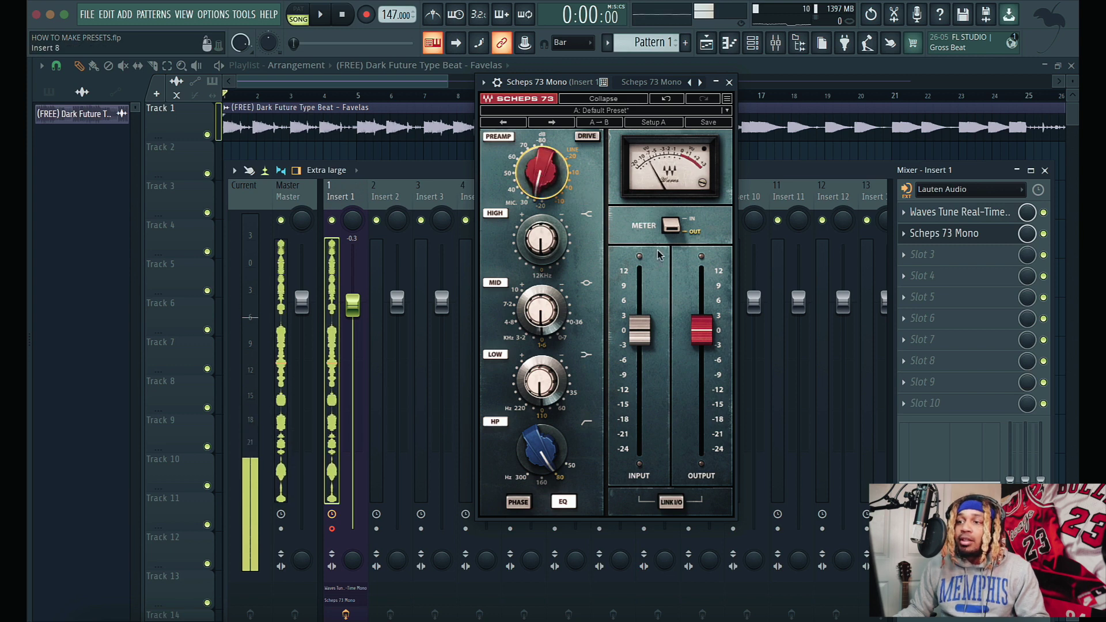
- Balance the Scheps 73 output against the beat, settling at about 6 dB, and close the plugin
{"action": "left_click_drag", "start_coordinate": [699, 345], "coordinate": [699, 322]}
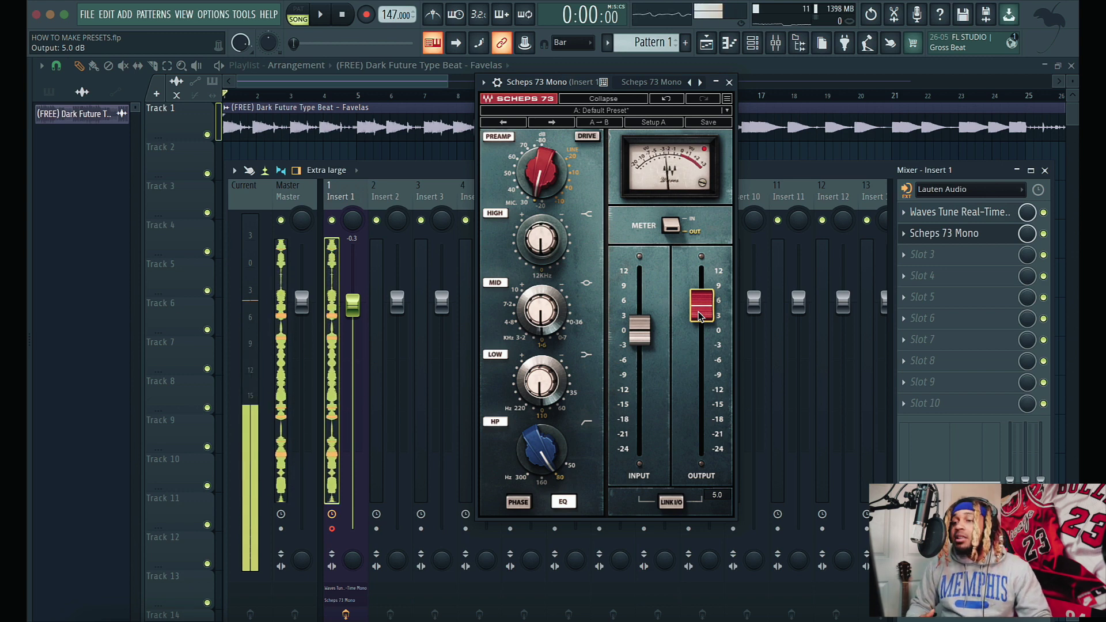
{"action": "left_click_drag", "start_coordinate": [700, 315], "coordinate": [701, 296]}
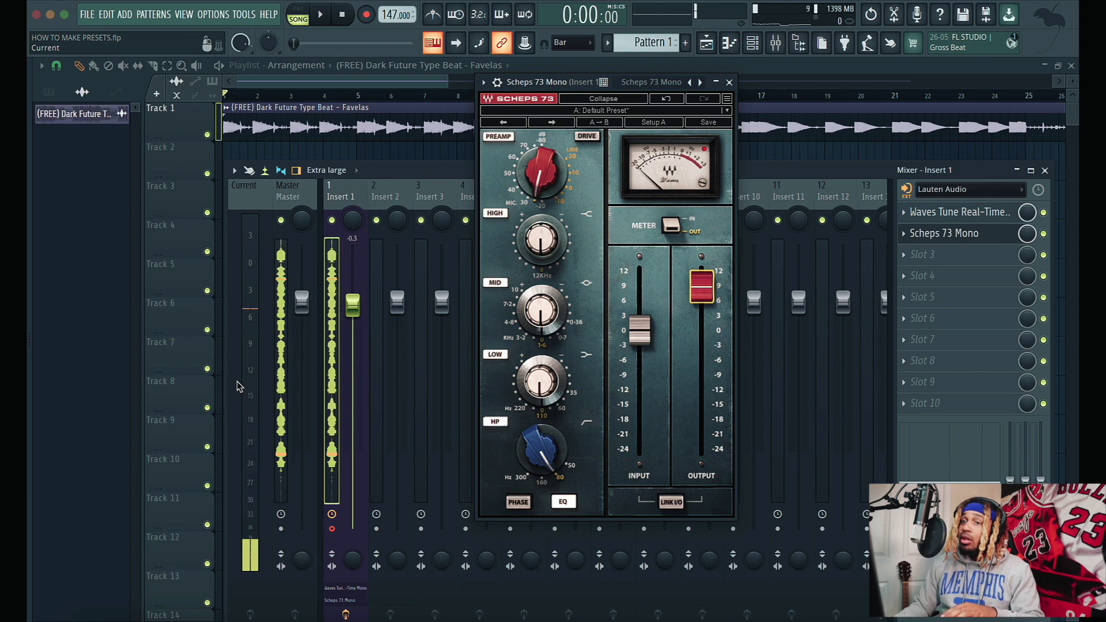
{"action": "key", "text": "space"}
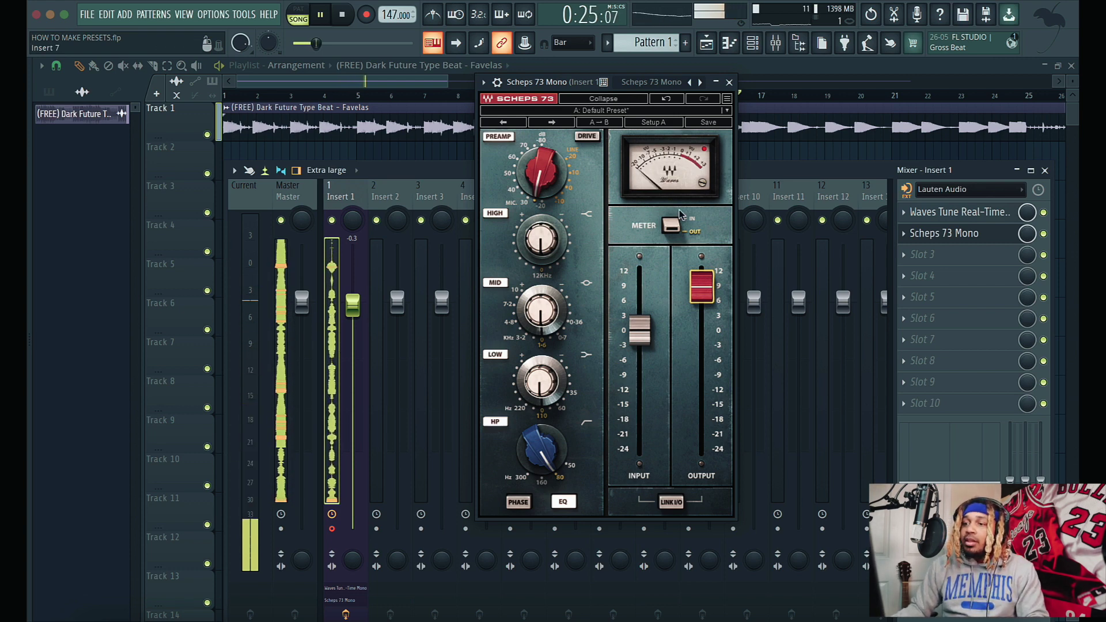
{"action": "left_click_drag", "start_coordinate": [702, 285], "coordinate": [701, 262]}
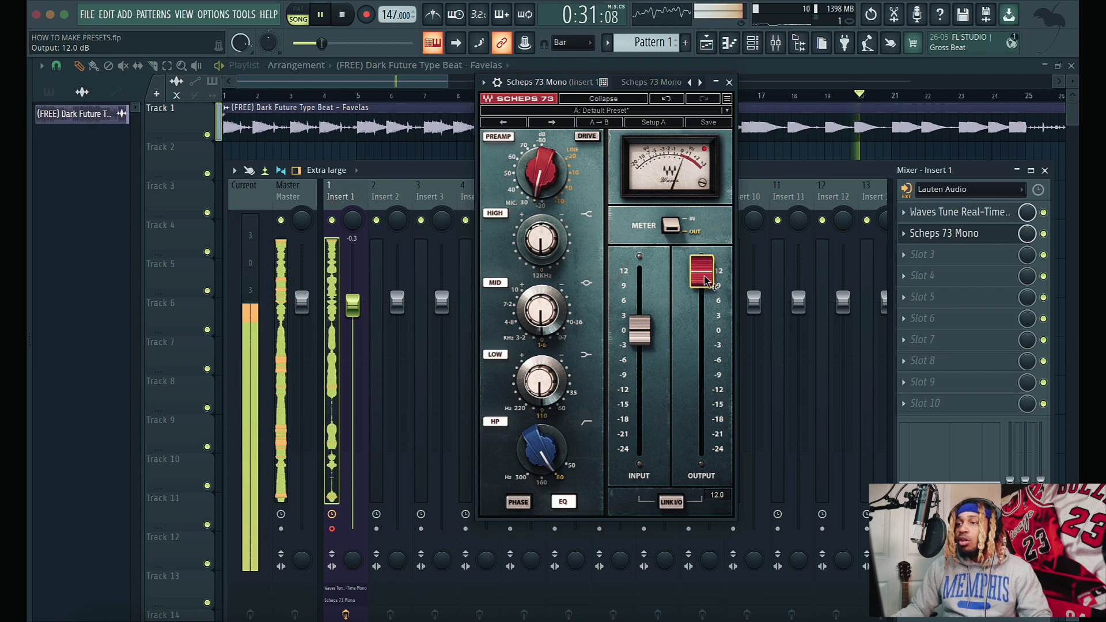
{"action": "left_click_drag", "start_coordinate": [707, 278], "coordinate": [707, 292]}
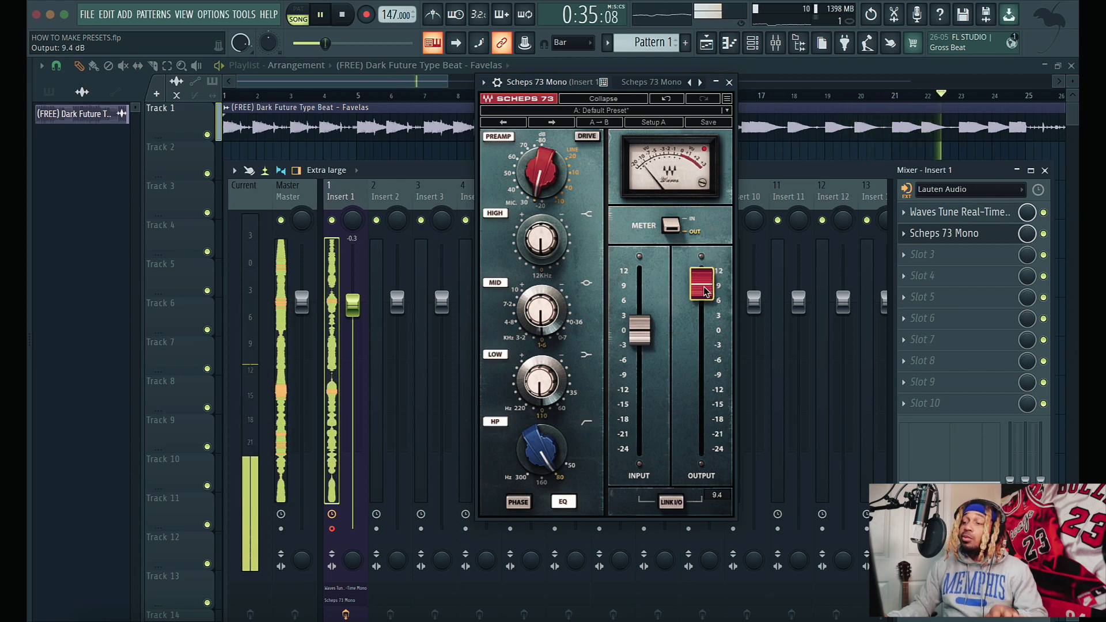
{"action": "left_click_drag", "start_coordinate": [706, 292], "coordinate": [713, 311]}
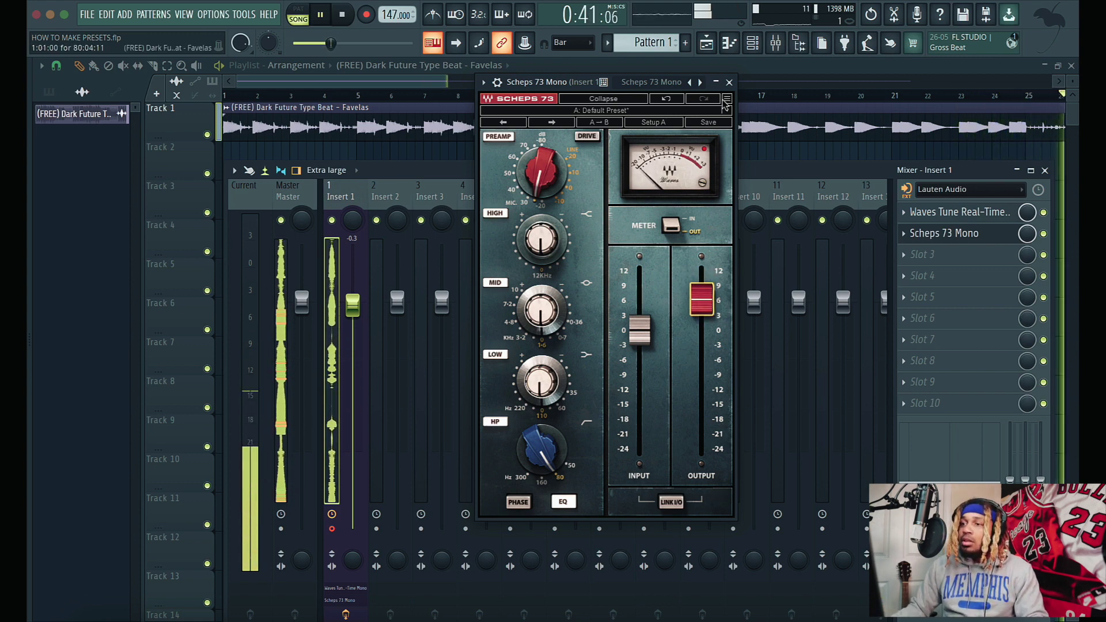
{"action": "left_click", "coordinate": [730, 83]}
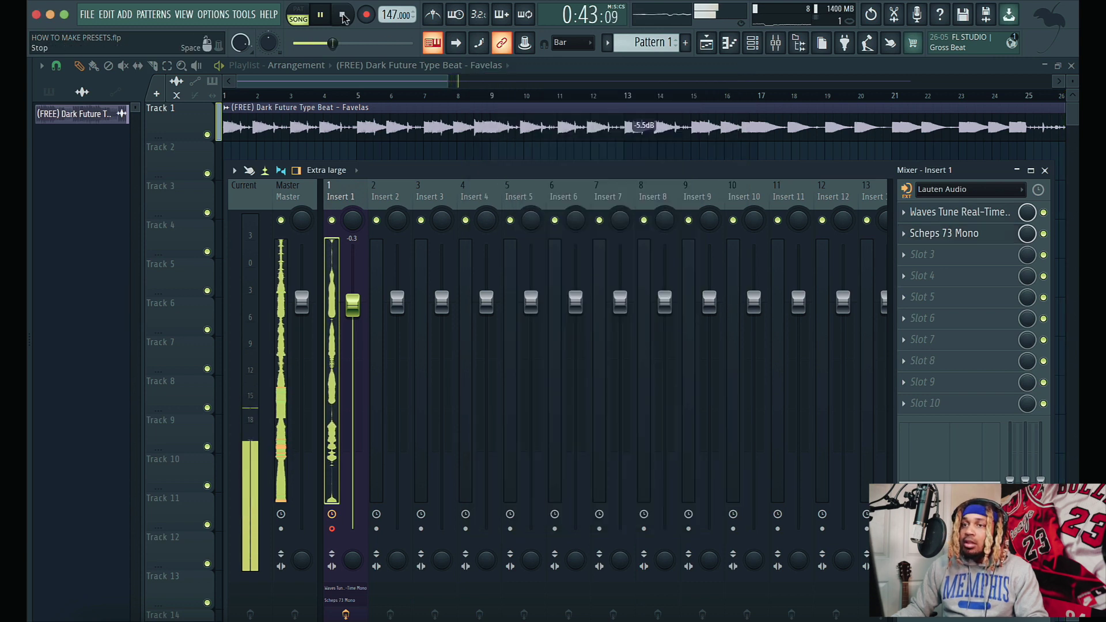
{"action": "key", "text": "space"}
- Reopen the Scheps 73 and set its high gain to 5.5 dB, mid gain to 6.6 dB and low gain to -0.1 dB
{"action": "left_click", "coordinate": [907, 254]}
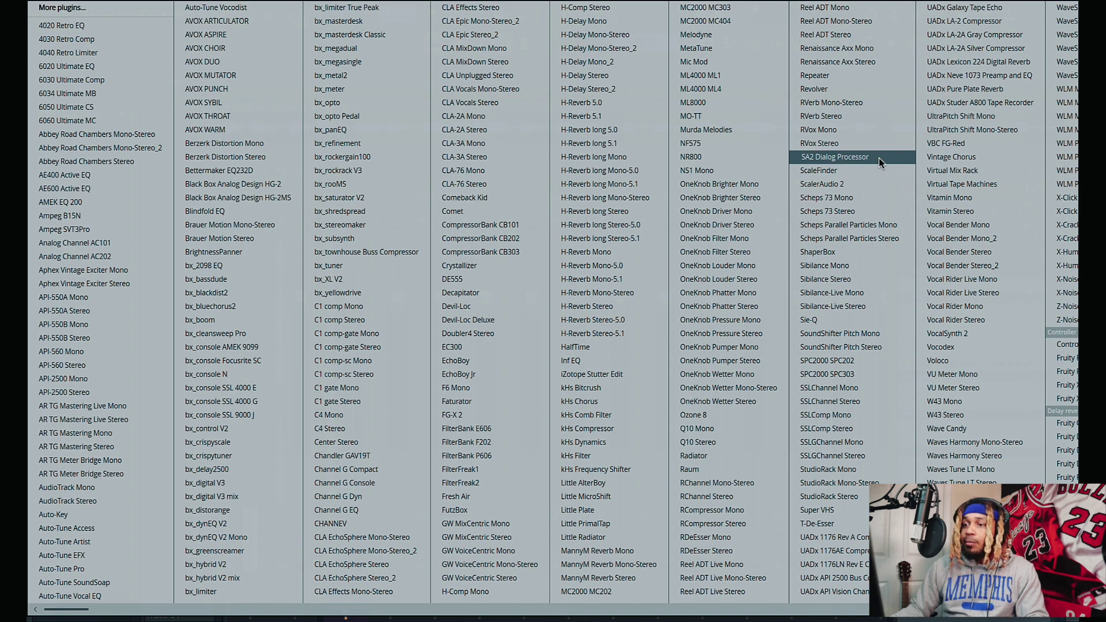
{"action": "key", "text": "Escape"}
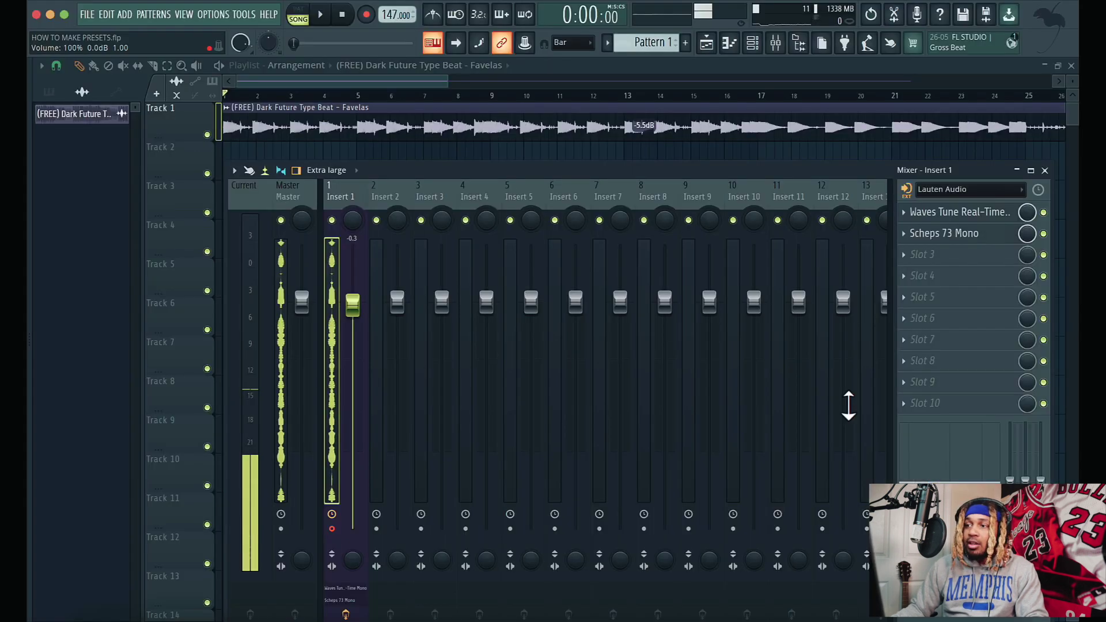
{"action": "left_click", "coordinate": [945, 233]}
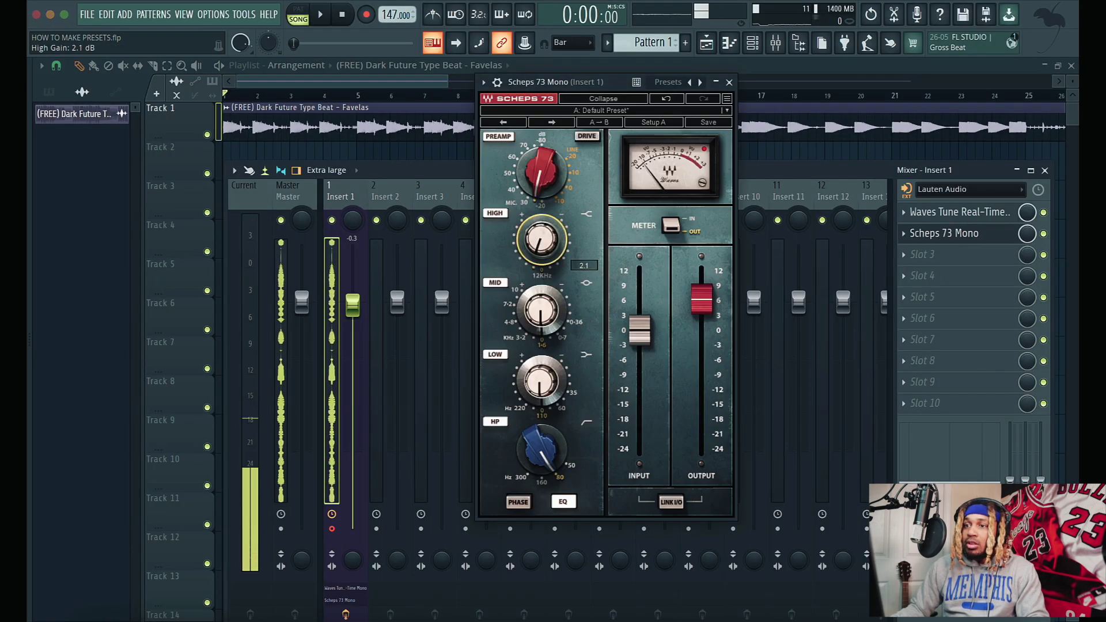
{"action": "left_click_drag", "start_coordinate": [541, 239], "coordinate": [541, 254]}
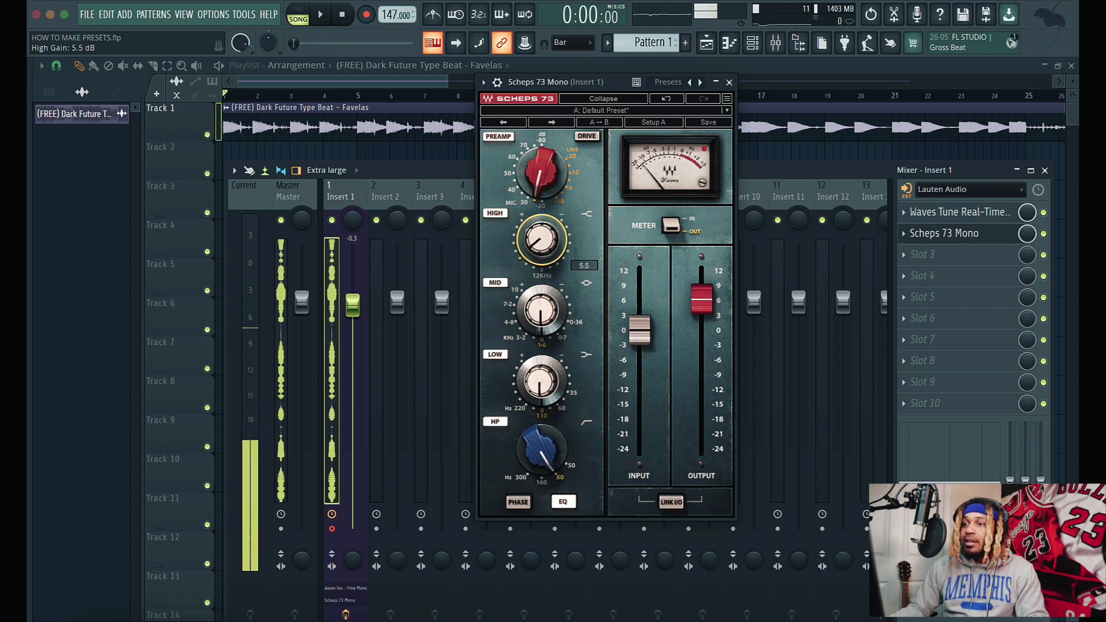
{"action": "left_click_drag", "start_coordinate": [542, 311], "coordinate": [542, 328]}
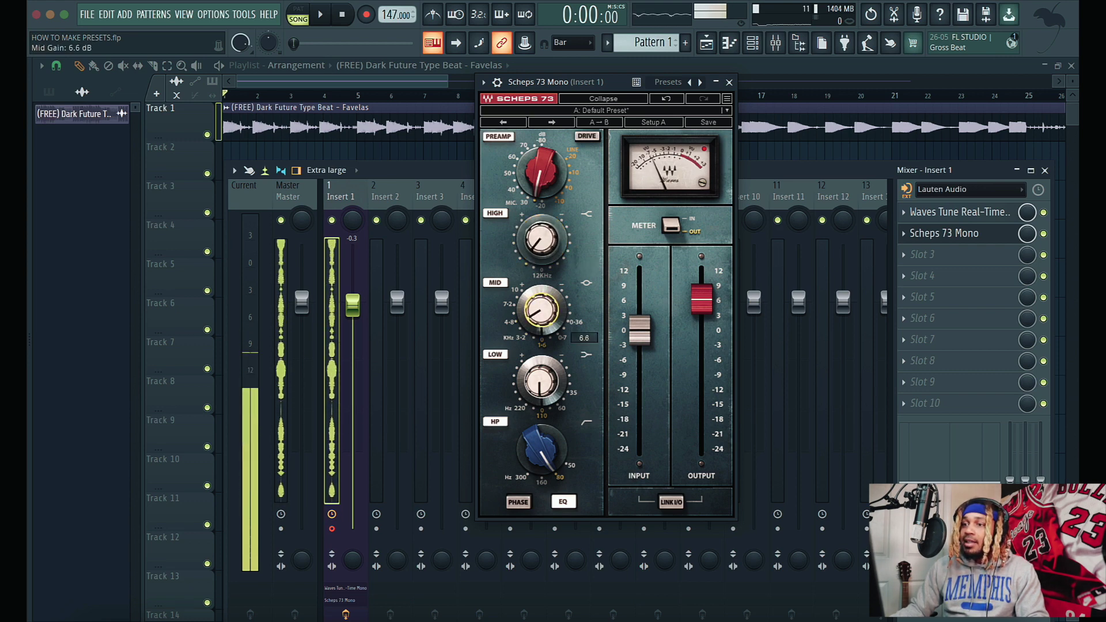
{"action": "left_click_drag", "start_coordinate": [536, 394], "coordinate": [535, 401]}
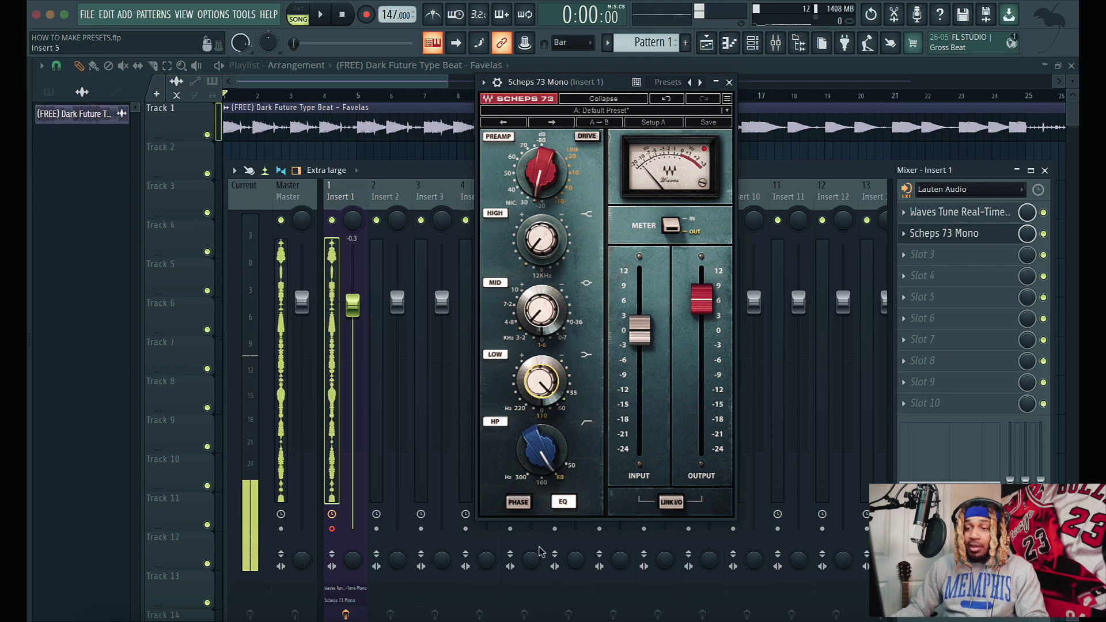
{"action": "left_click_drag", "start_coordinate": [536, 388], "coordinate": [536, 403]}
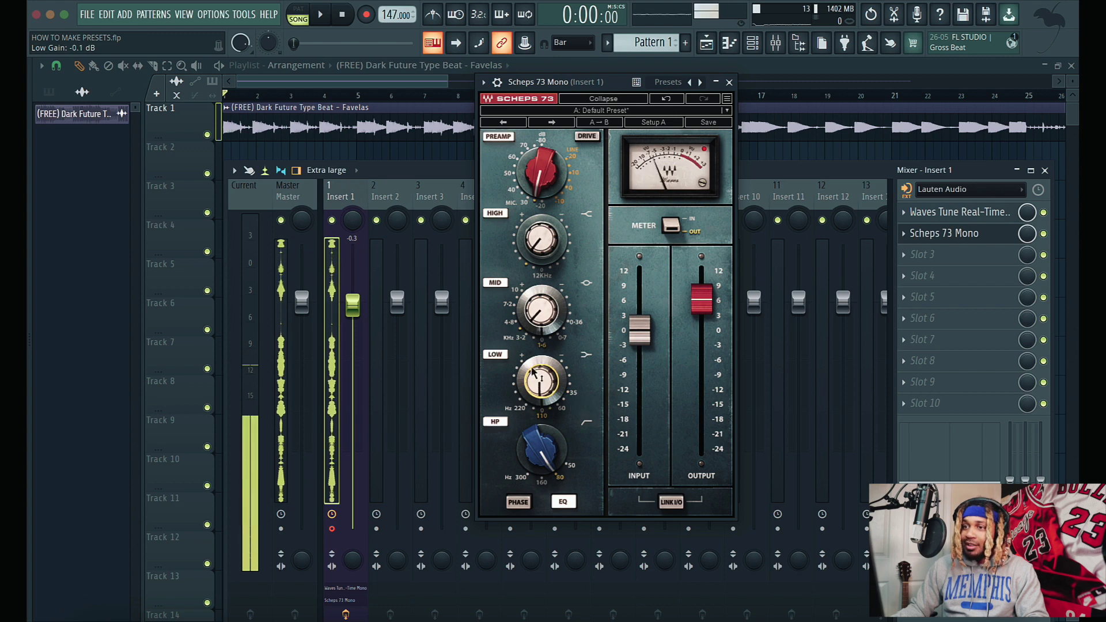
- Readjust the Scheps 73 high gain to about 5.3 dB and mid gain to 2.0 dB, and close the plugin
{"action": "left_click", "coordinate": [540, 311]}
{"action": "left_click", "coordinate": [546, 242]}
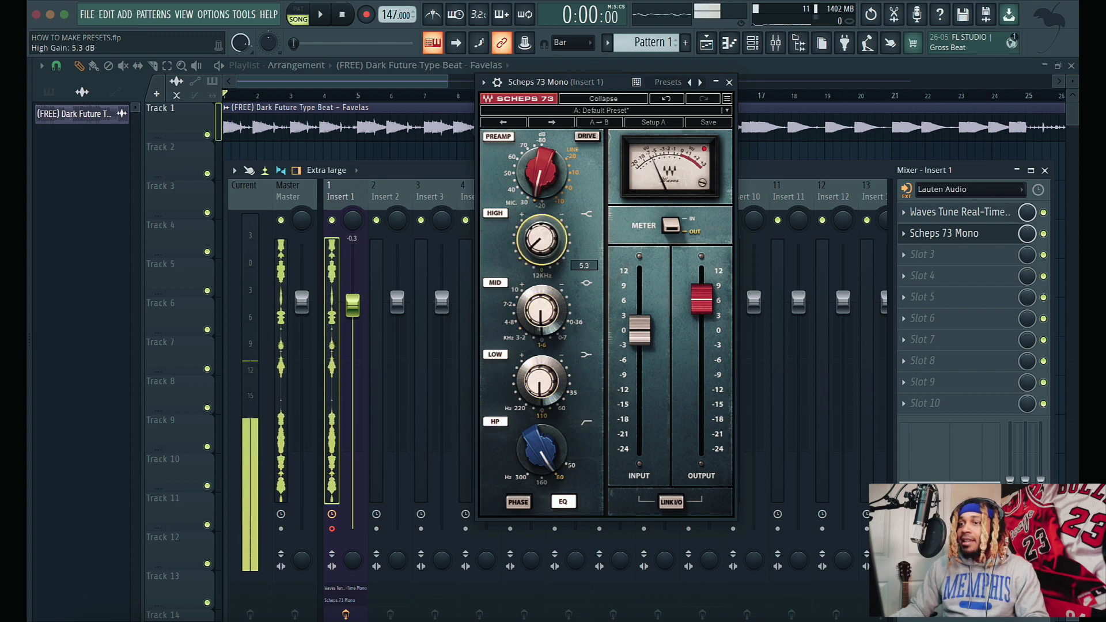
{"action": "left_click_drag", "start_coordinate": [541, 239], "coordinate": [541, 236]}
{"action": "left_click_drag", "start_coordinate": [540, 311], "coordinate": [612, 229]}
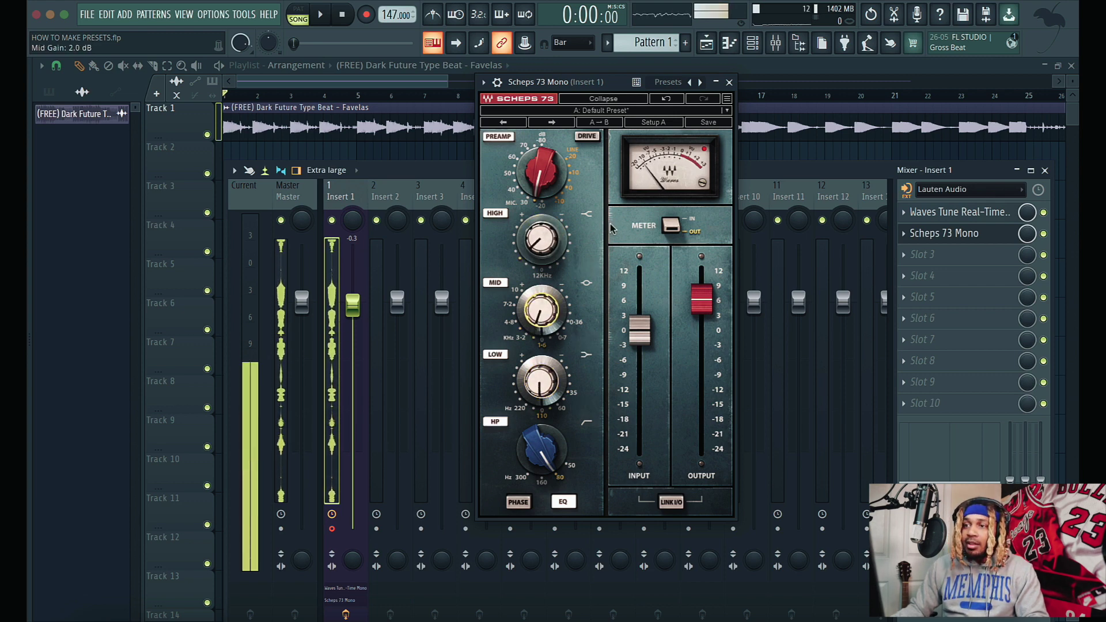
{"action": "left_click", "coordinate": [729, 81]}
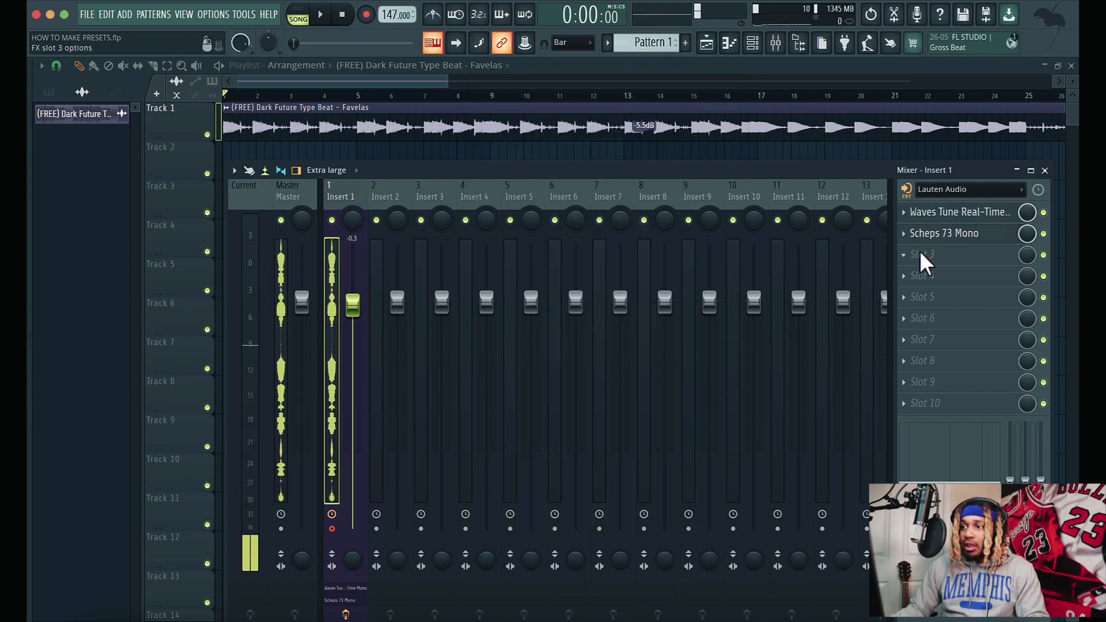
- Add Maximus to effect slot 3 on Insert 1, load its De-esser split-band preset and close the plugin
{"action": "left_click", "coordinate": [920, 254]}
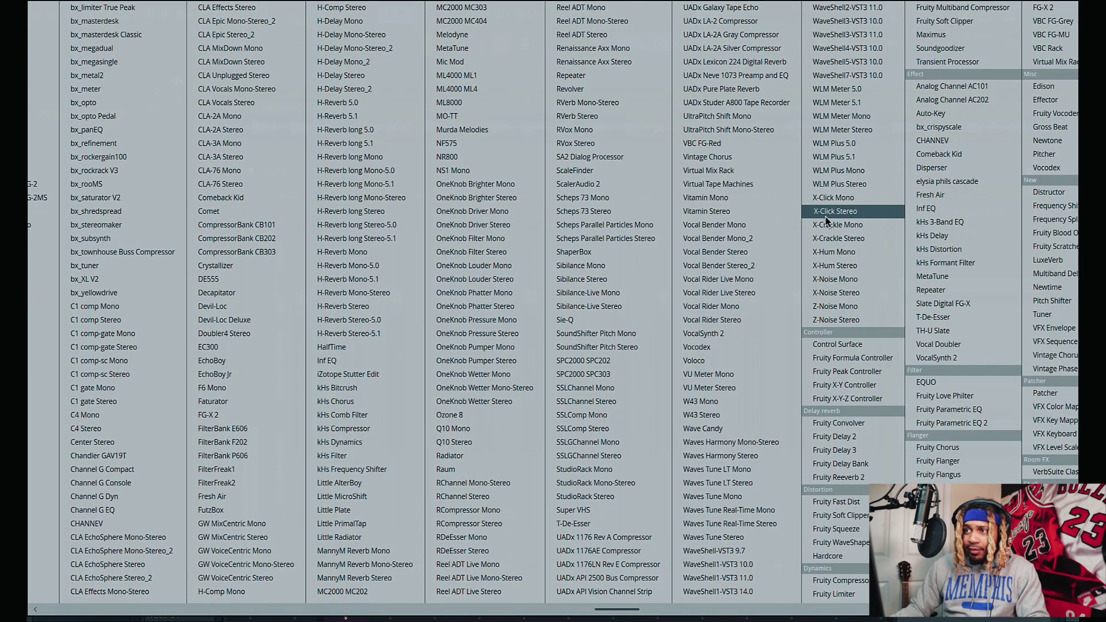
{"action": "scroll", "coordinate": [826, 219], "scroll_direction": "down", "scroll_amount": 5}
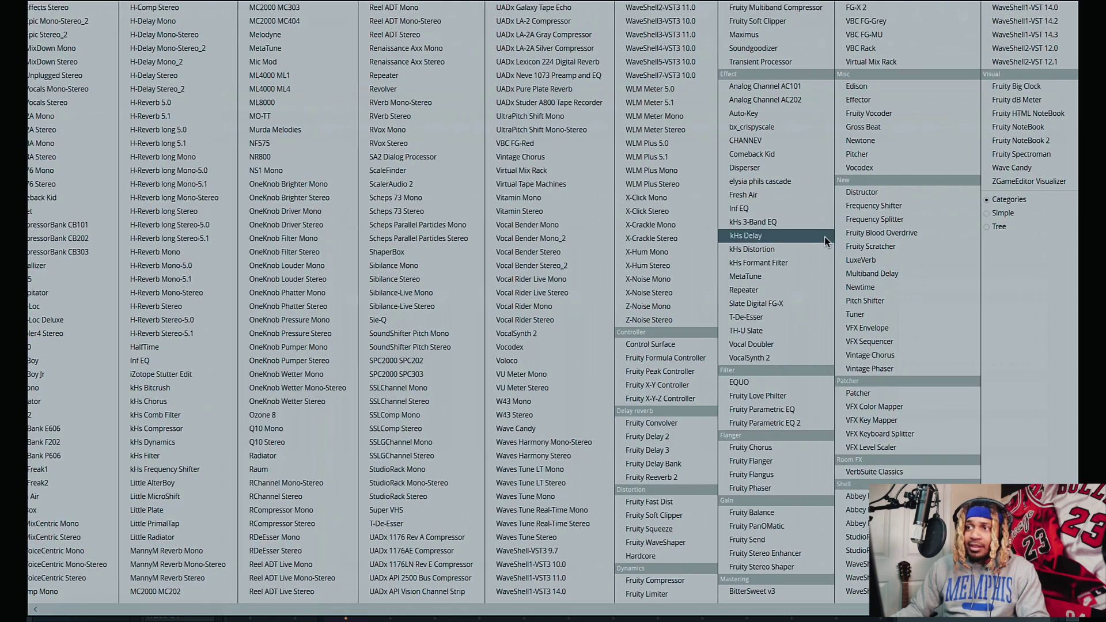
{"action": "left_click", "coordinate": [789, 35]}
{"action": "left_click", "coordinate": [499, 205]}
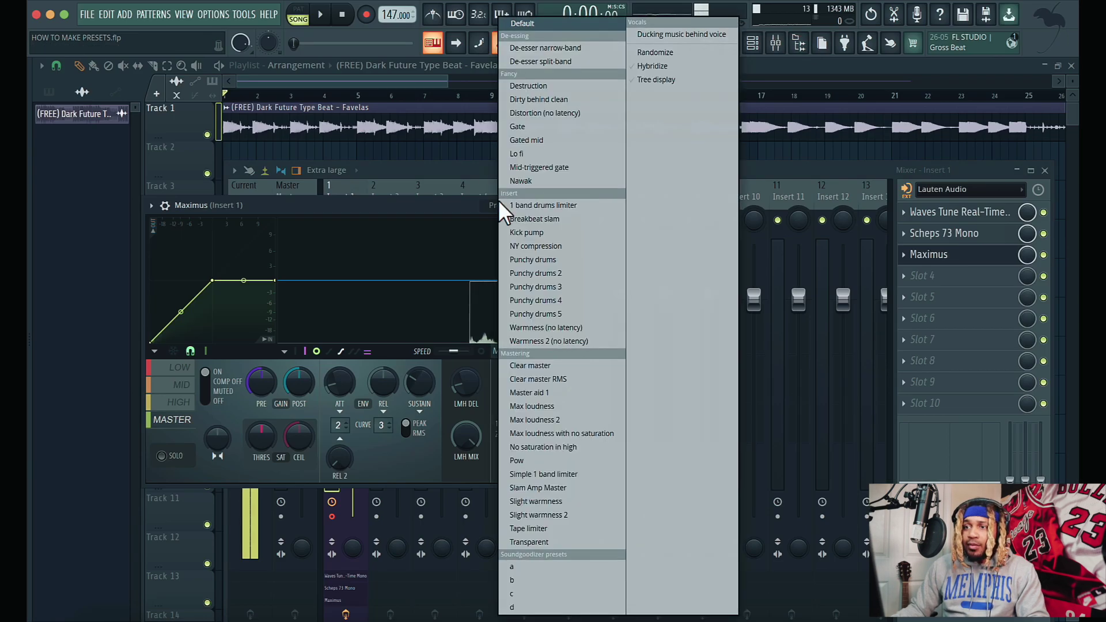
{"action": "left_click", "coordinate": [560, 63]}
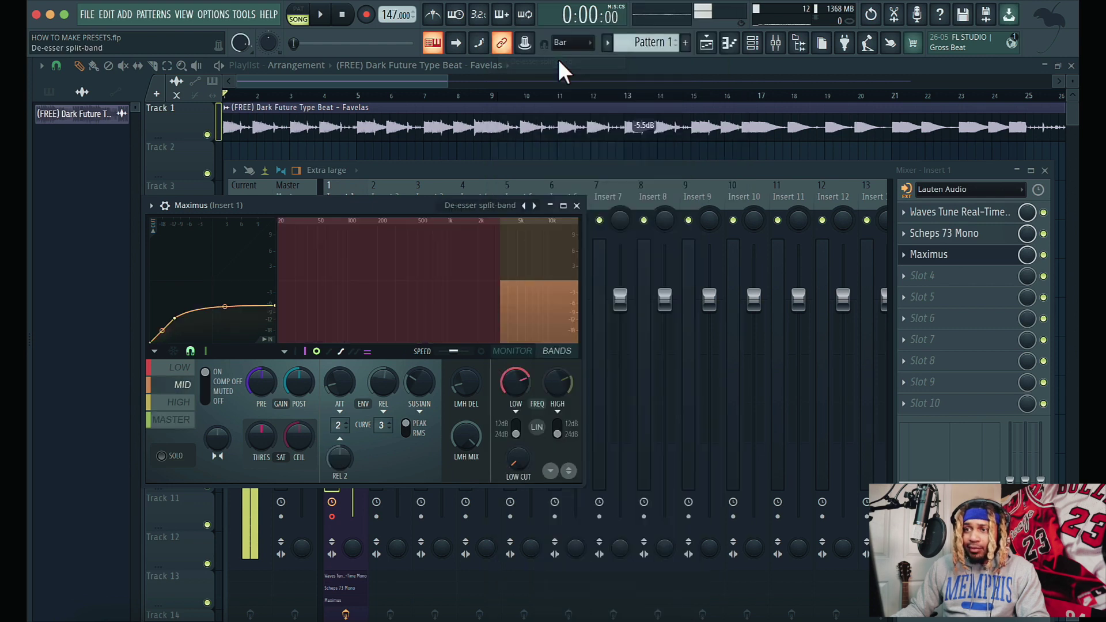
{"action": "left_click", "coordinate": [577, 205]}
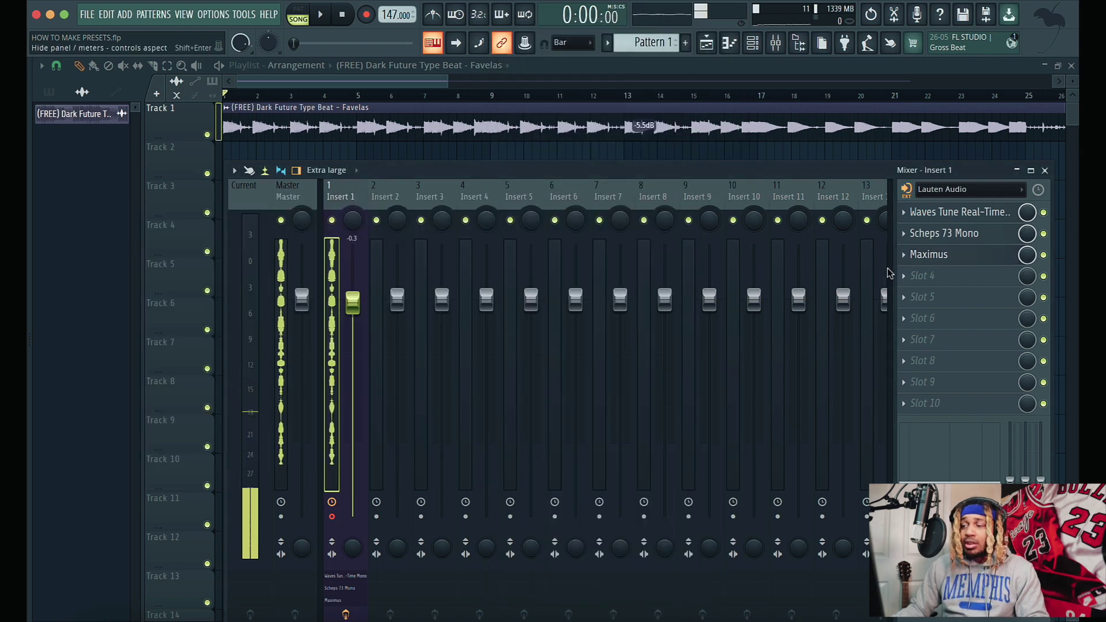
- Add Fruity Multiband Compressor to effect slot 4 on Insert 1 and load its Warmer preset
{"action": "left_click", "coordinate": [917, 281]}
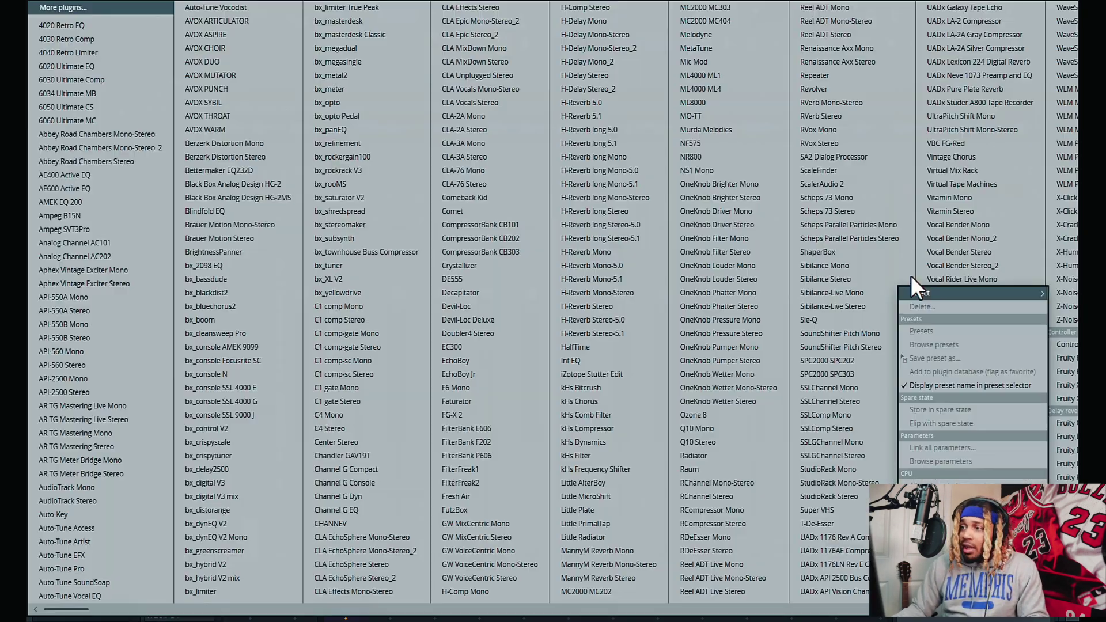
{"action": "scroll", "coordinate": [562, 193], "scroll_direction": "down", "scroll_amount": 5}
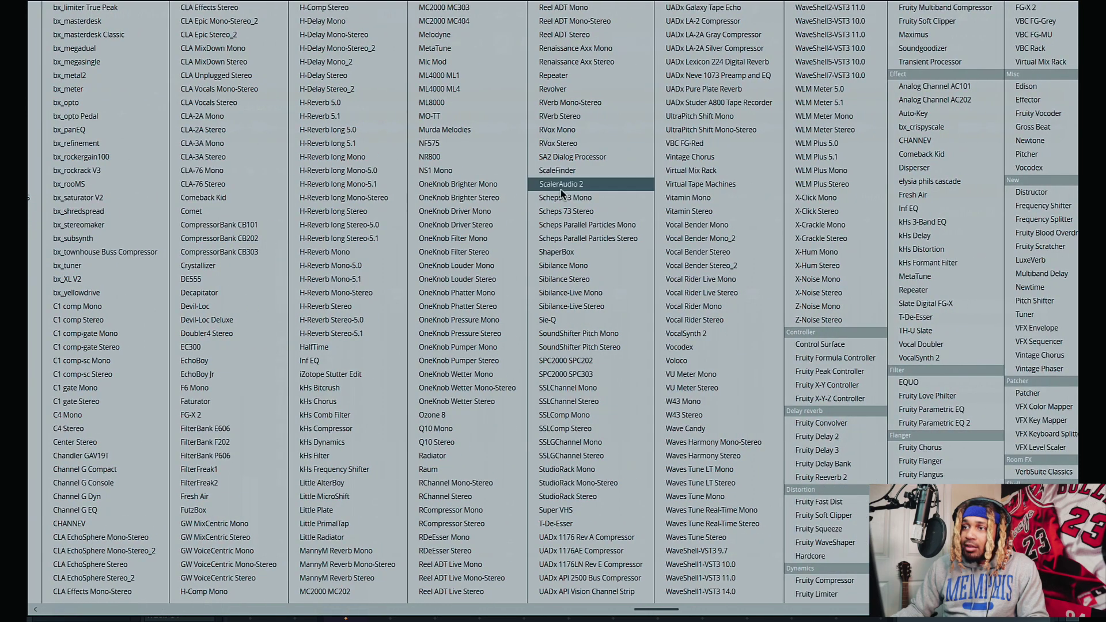
{"action": "scroll", "coordinate": [561, 193], "scroll_direction": "down", "scroll_amount": 1}
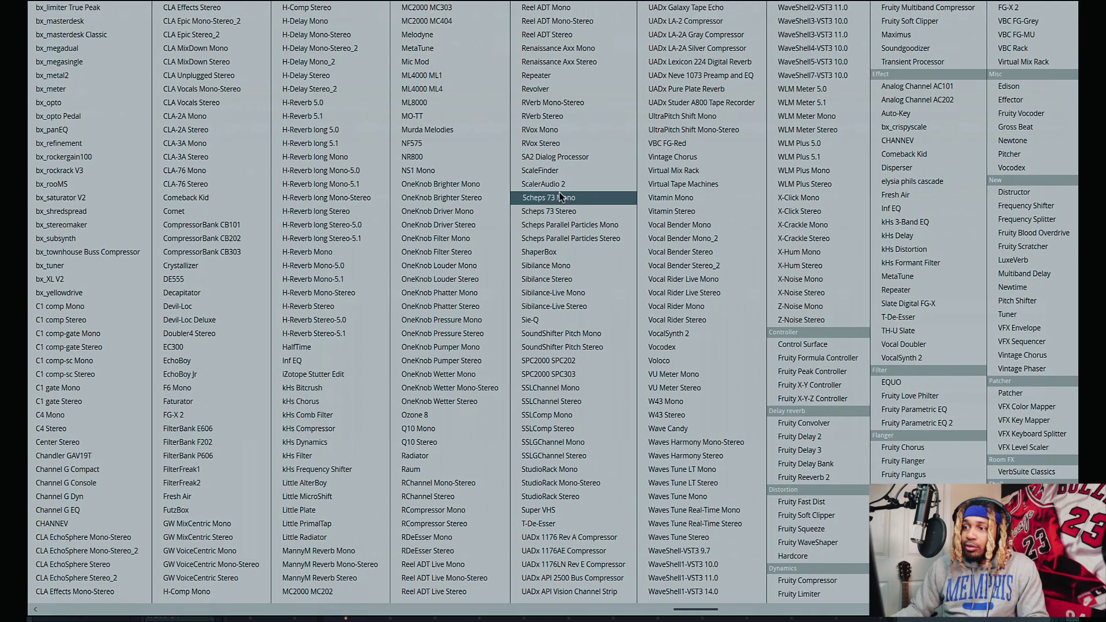
{"action": "left_click", "coordinate": [935, 11]}
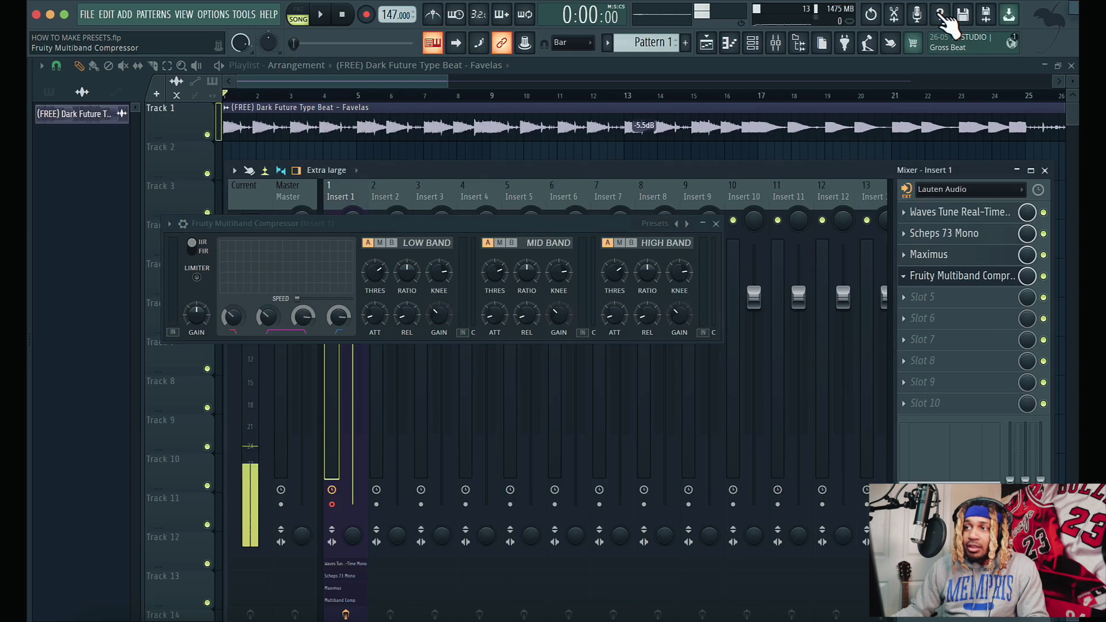
{"action": "left_click", "coordinate": [675, 228]}
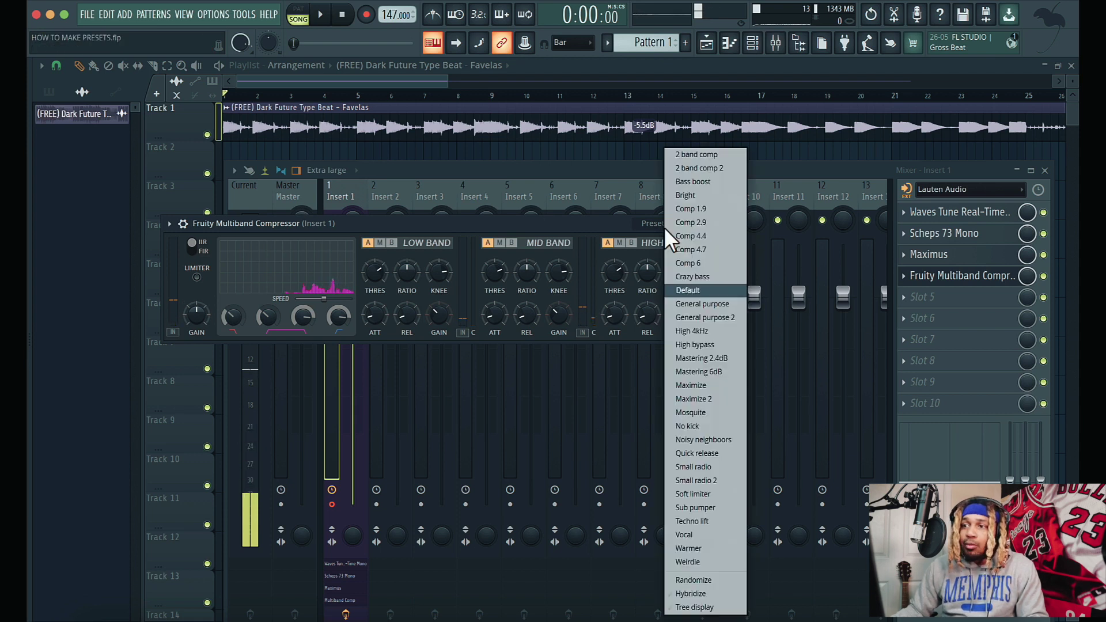
{"action": "left_click", "coordinate": [698, 551]}
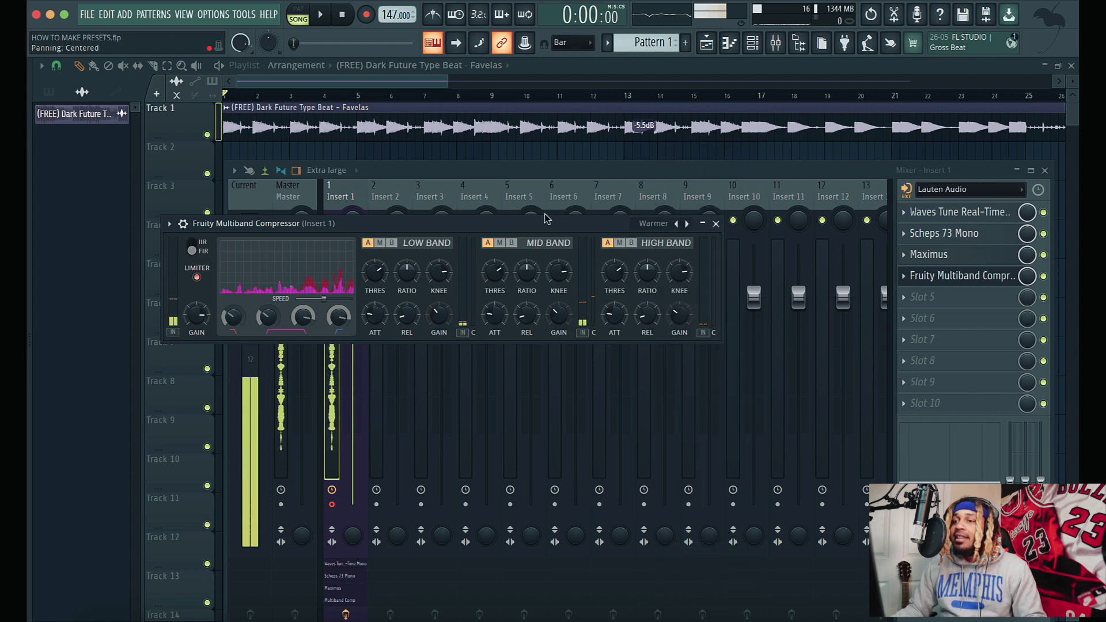
- Audition the Fruity Multiband Compressor presets backwards one by one, settle on Comp 1.9 and close the plugin
{"action": "left_click", "coordinate": [676, 224]}
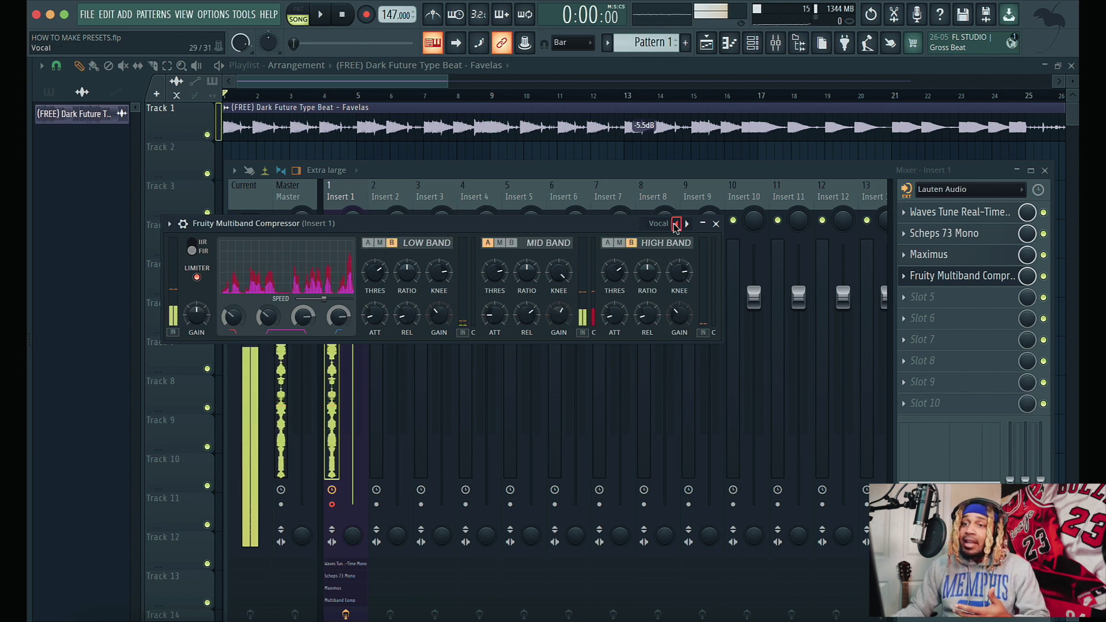
{"action": "left_click", "coordinate": [675, 224]}
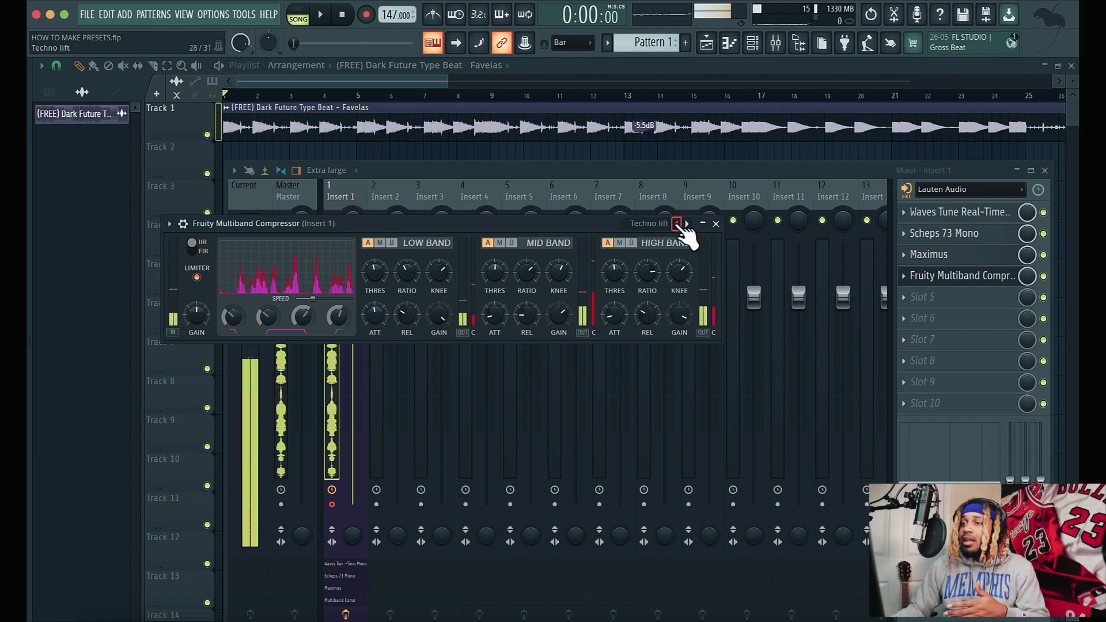
{"action": "left_click", "coordinate": [677, 224]}
{"action": "left_click", "coordinate": [677, 224]}
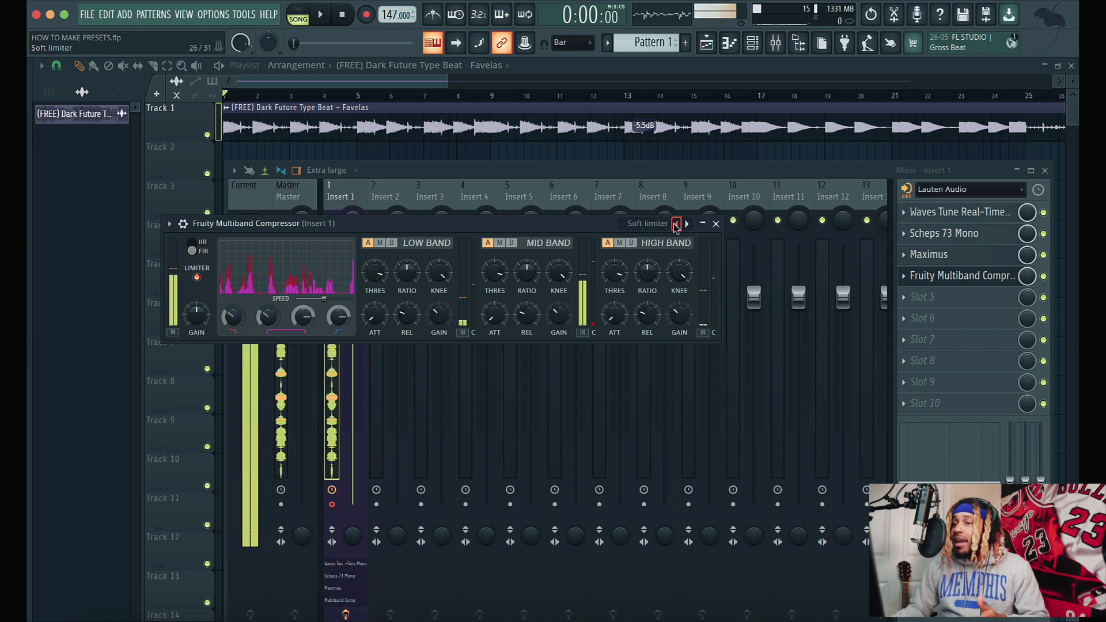
{"action": "left_click", "coordinate": [676, 224]}
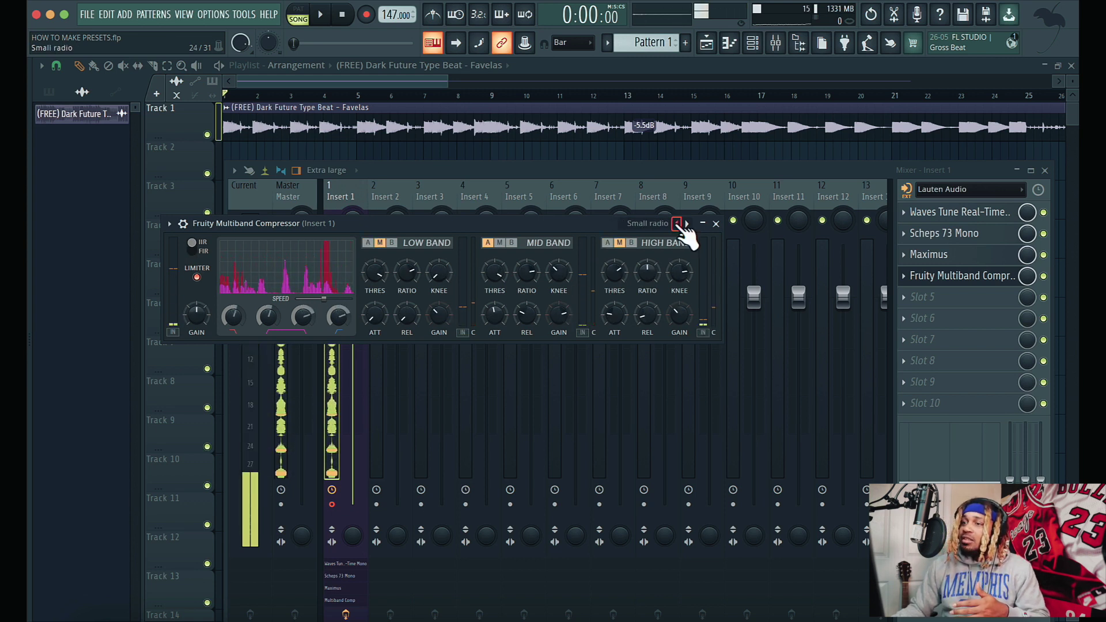
{"action": "left_click", "coordinate": [676, 225]}
{"action": "left_click", "coordinate": [676, 225]}
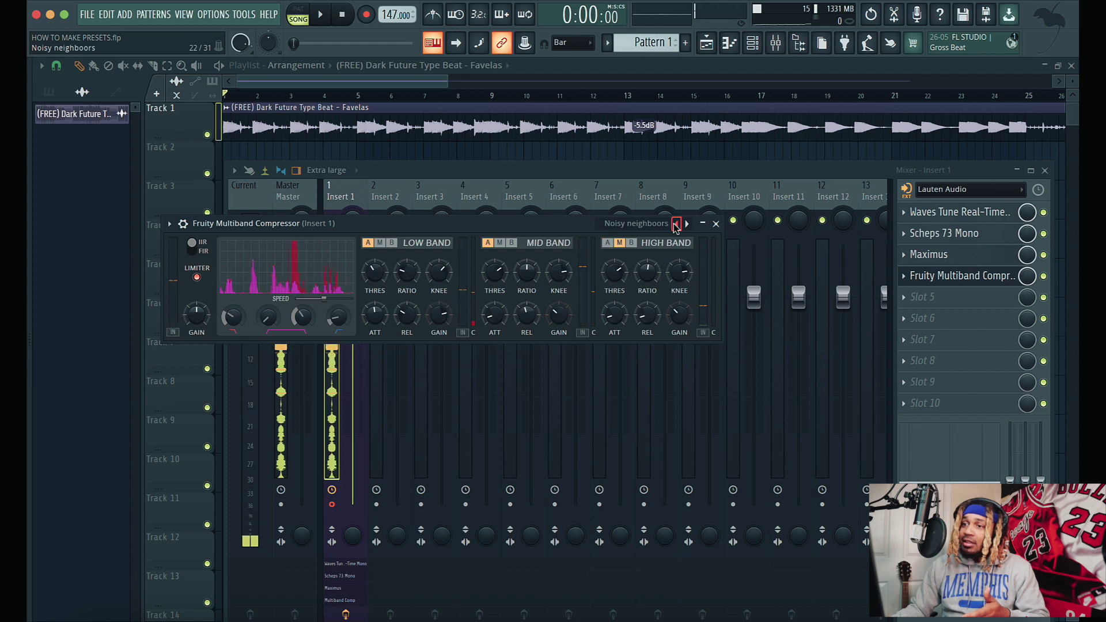
{"action": "left_click", "coordinate": [676, 225]}
{"action": "left_click", "coordinate": [677, 225]}
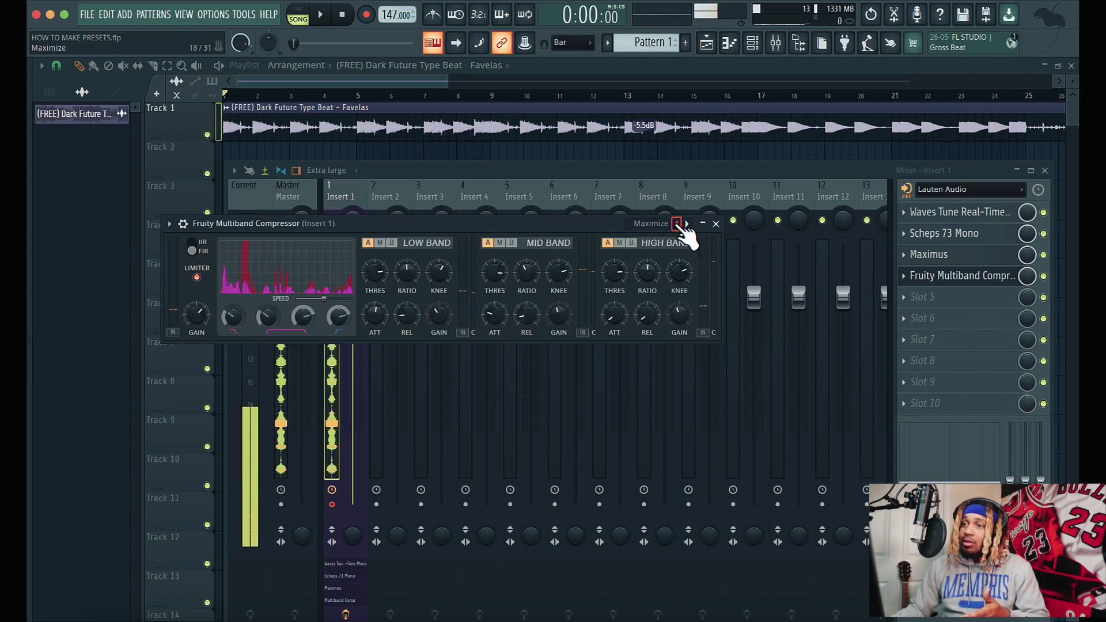
{"action": "left_click", "coordinate": [676, 224]}
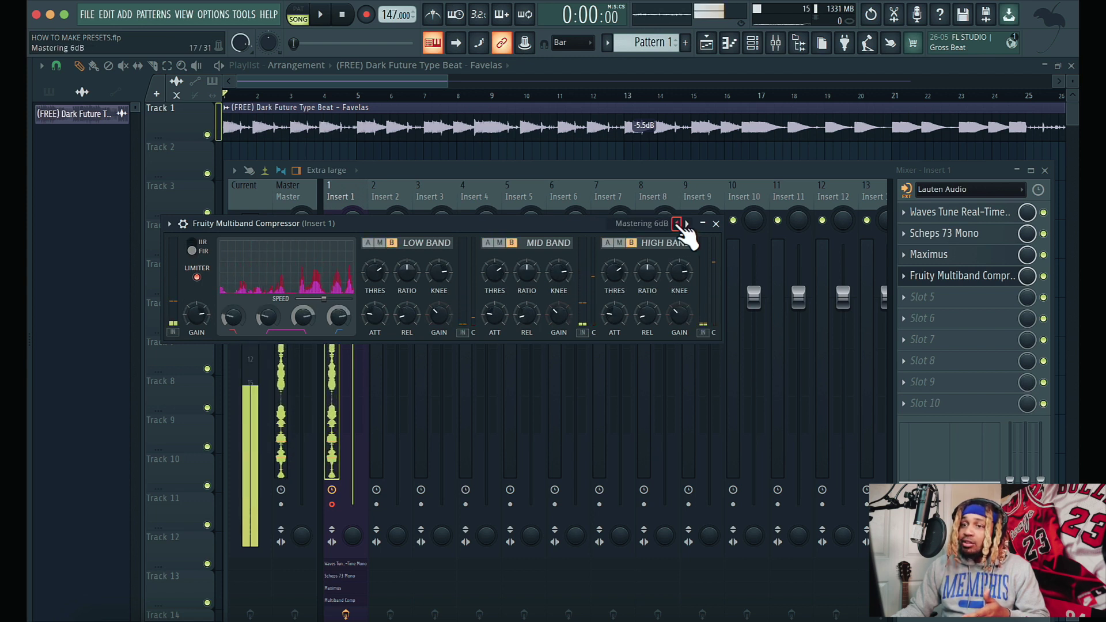
{"action": "left_click", "coordinate": [676, 224]}
{"action": "left_click", "coordinate": [676, 224]}
{"action": "left_click", "coordinate": [676, 225]}
{"action": "left_click", "coordinate": [676, 225]}
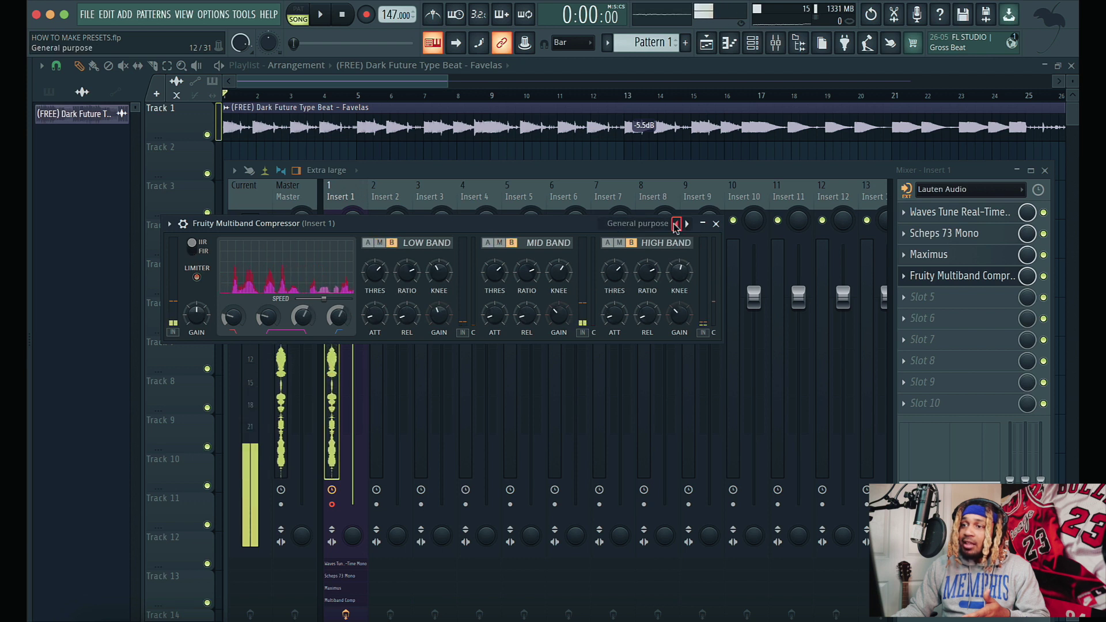
{"action": "left_click", "coordinate": [675, 224]}
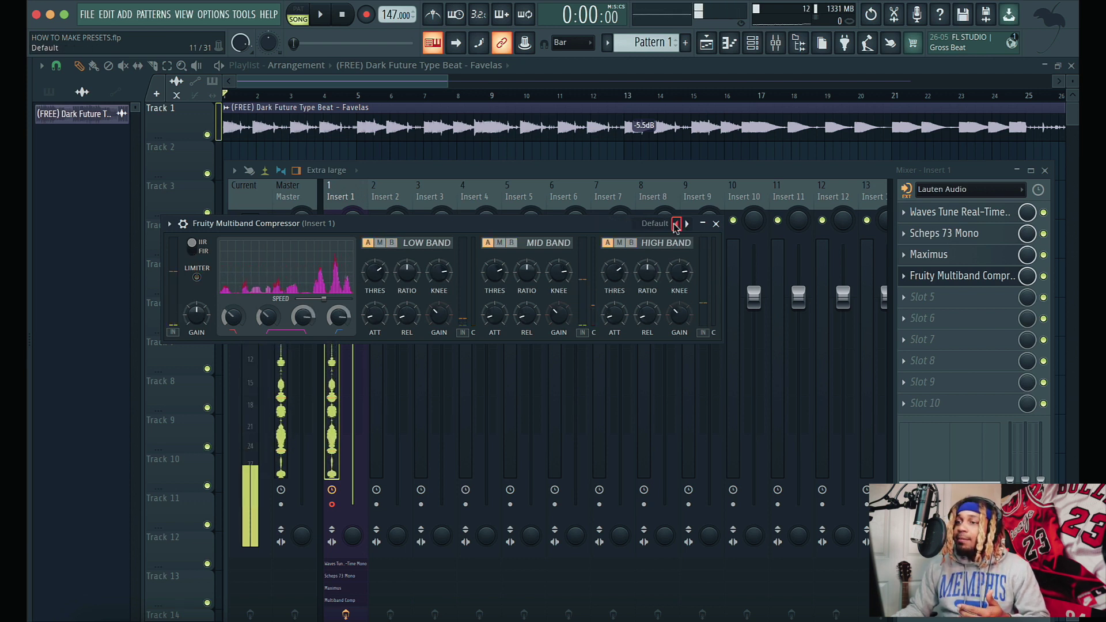
{"action": "left_click", "coordinate": [676, 224]}
{"action": "left_click", "coordinate": [676, 224]}
{"action": "left_click", "coordinate": [675, 224]}
{"action": "left_click", "coordinate": [676, 224]}
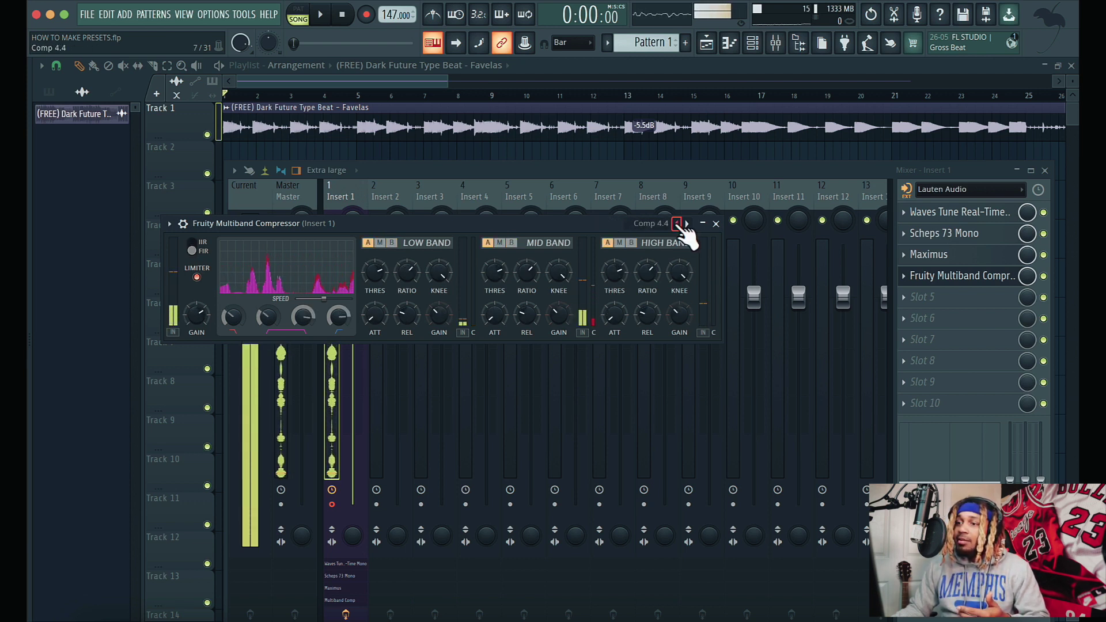
{"action": "left_click", "coordinate": [675, 224]}
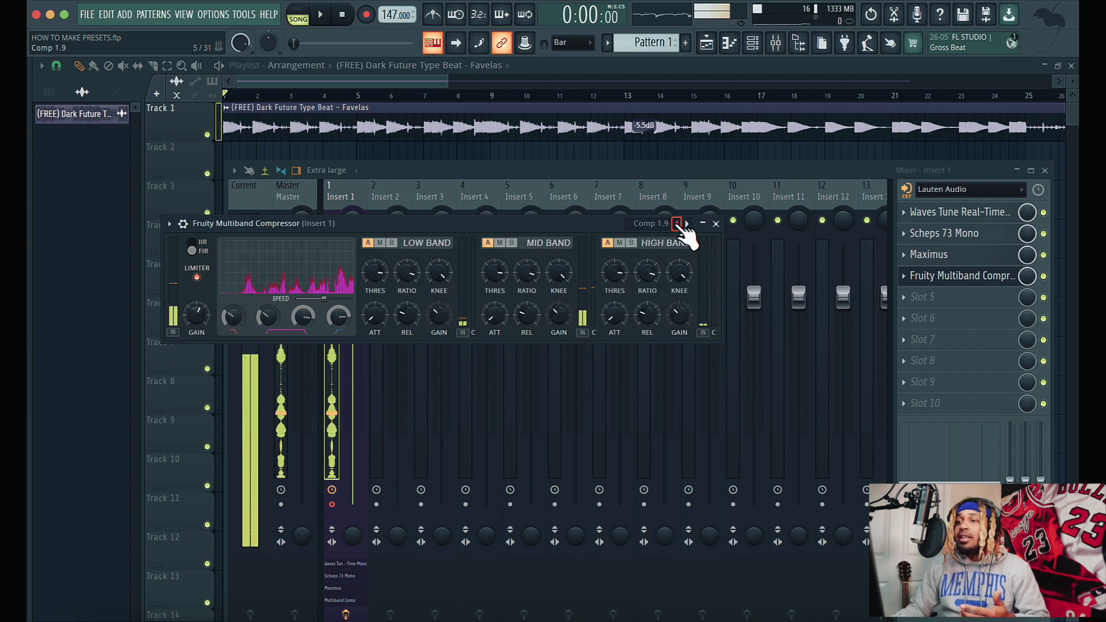
{"action": "left_click", "coordinate": [676, 224]}
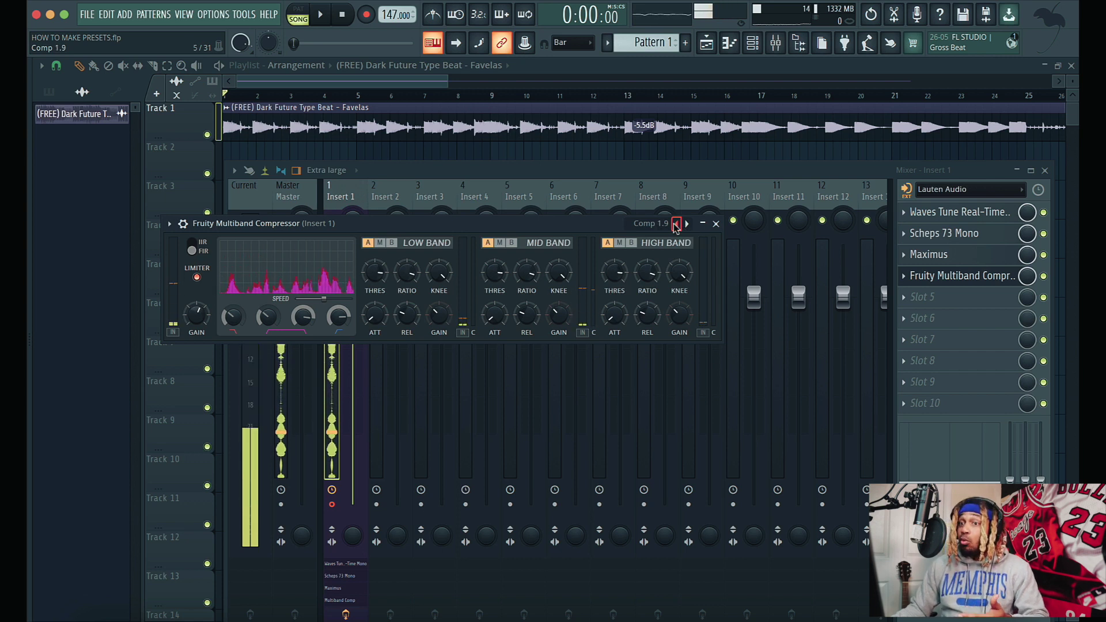
{"action": "left_click", "coordinate": [716, 224]}
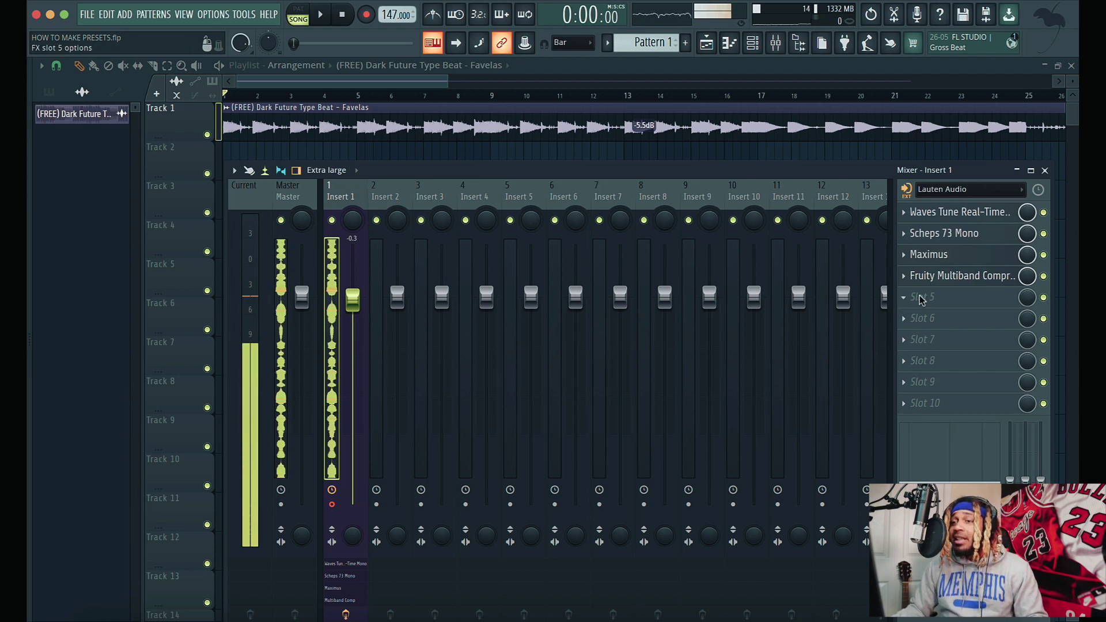
- Bypass and re-enable the Fruity Multiband Compressor and other inserted effects to compare the vocal with and without them
{"action": "left_click", "coordinate": [1043, 276]}
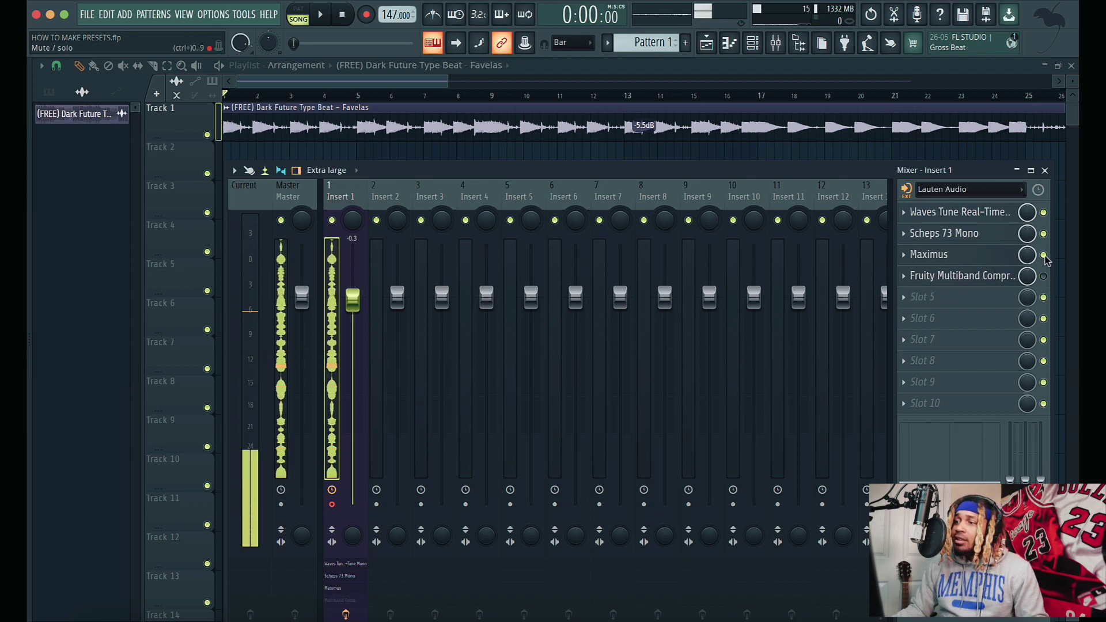
{"action": "left_click", "coordinate": [1044, 255]}
{"action": "left_click", "coordinate": [1043, 234]}
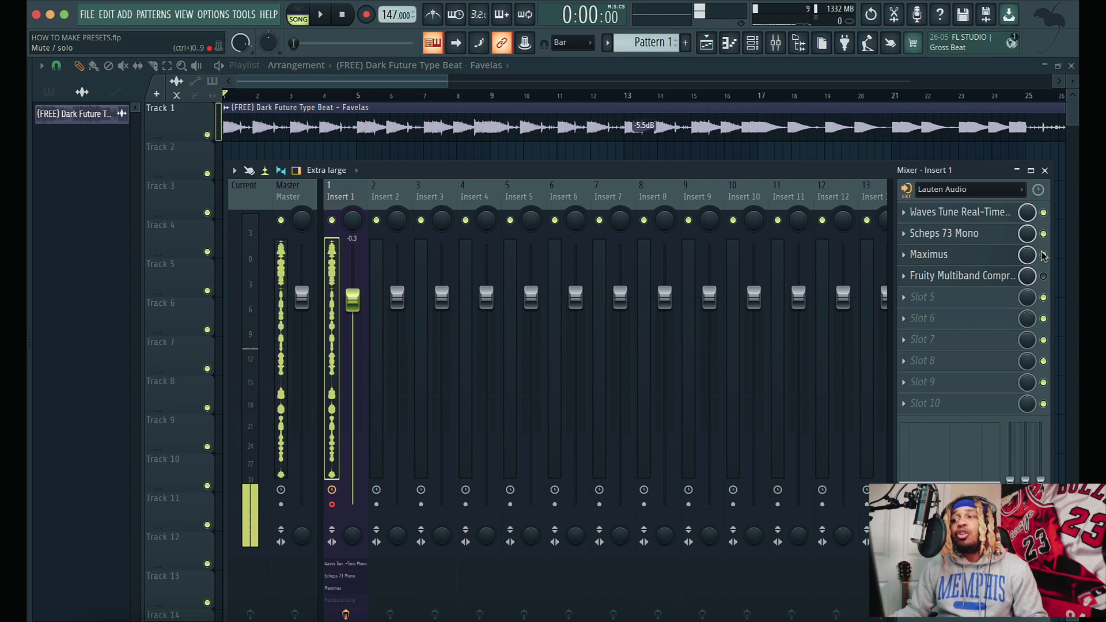
{"action": "left_click", "coordinate": [1043, 277]}
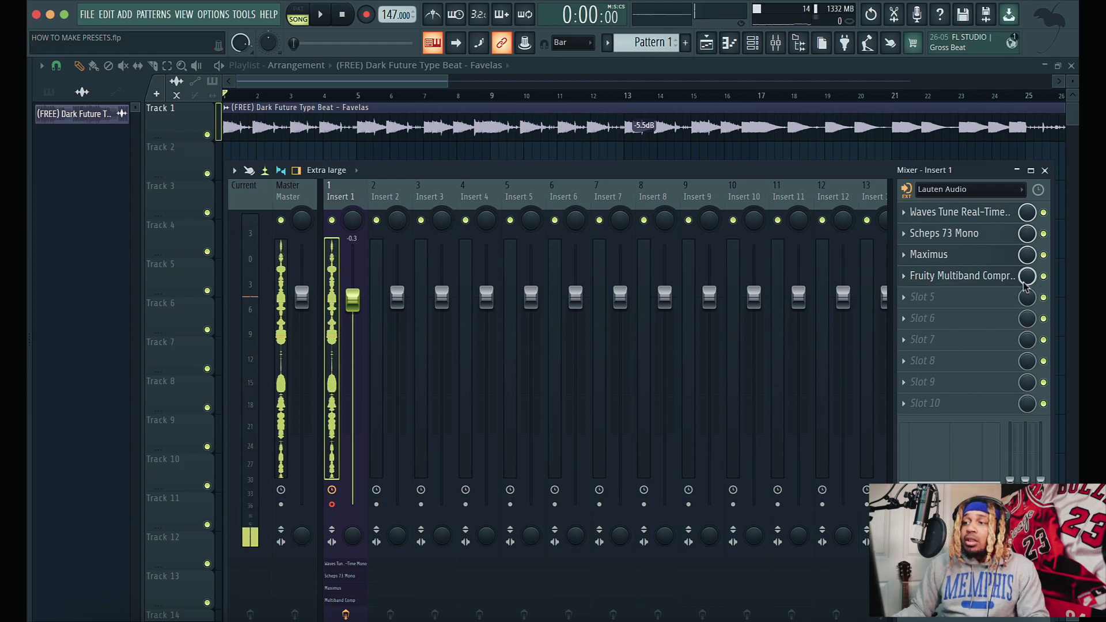
- Add Fruity Reeverb 2 to effect slot 5 on Insert 1 and move it down to slot 9
{"action": "left_click", "coordinate": [906, 296]}
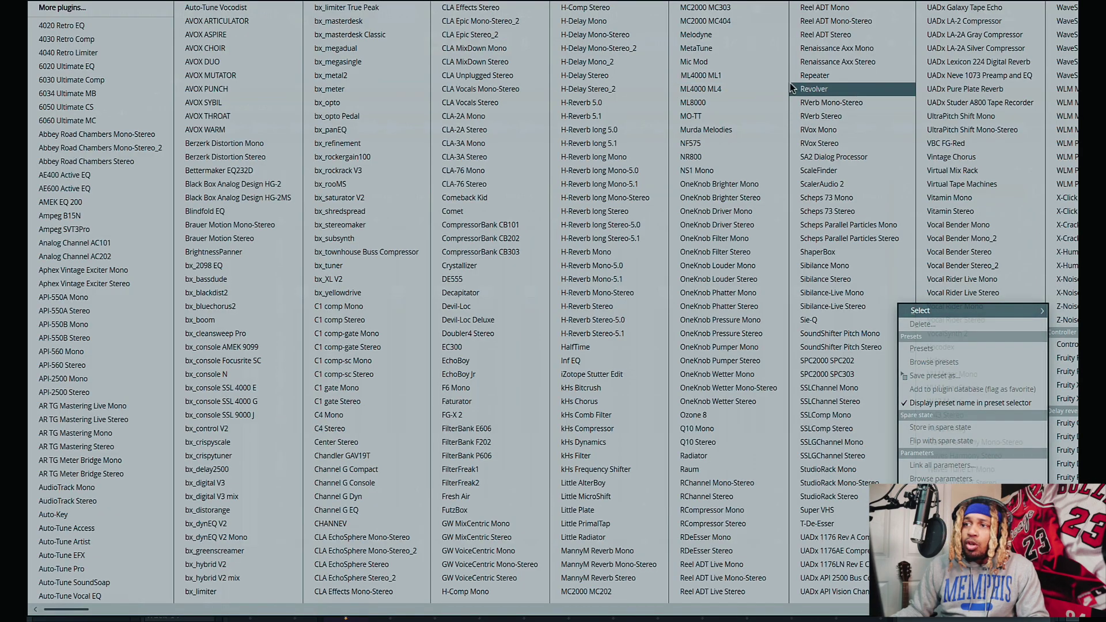
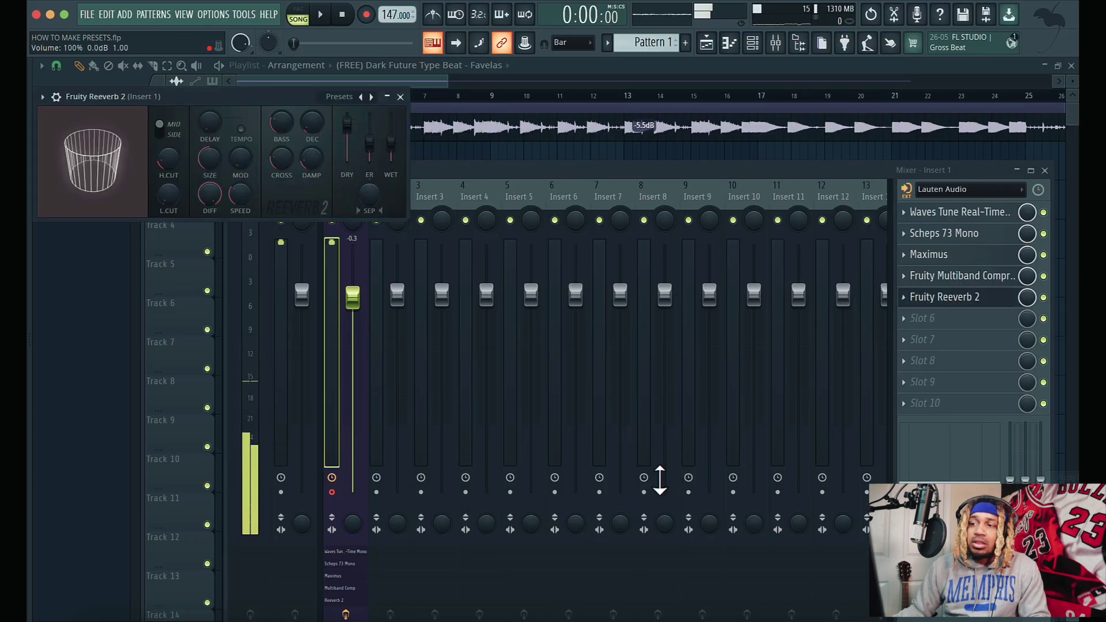
{"action": "left_click_drag", "start_coordinate": [929, 303], "coordinate": [929, 384]}
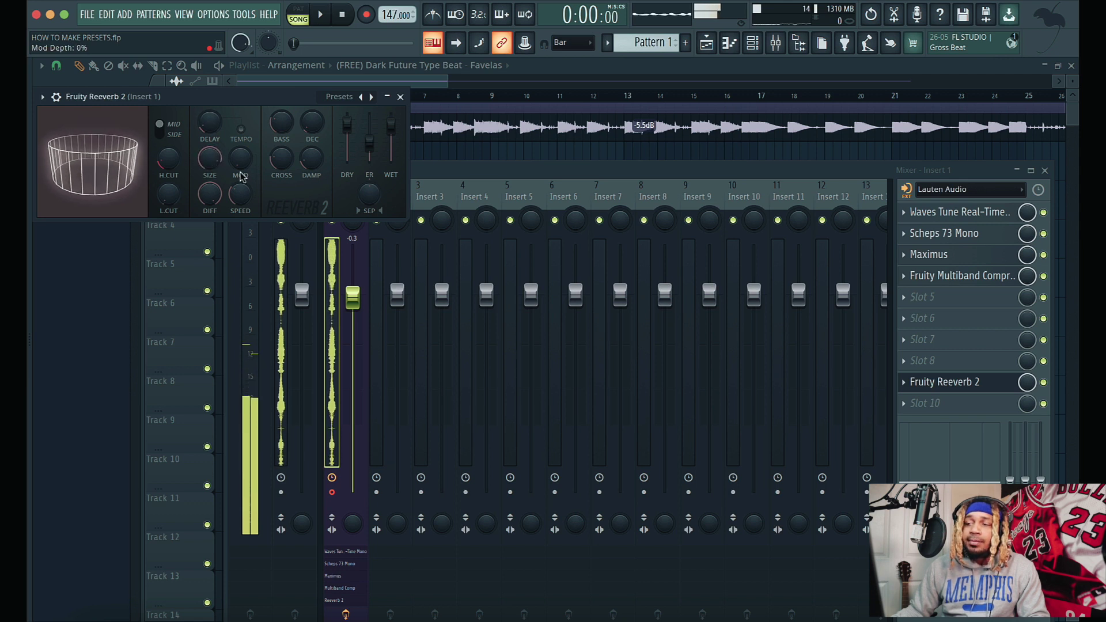
- Turn down the Fruity Reeverb 2 slot's mix level, set its wet level to 69% and close the plugin
{"action": "left_click", "coordinate": [1027, 382]}
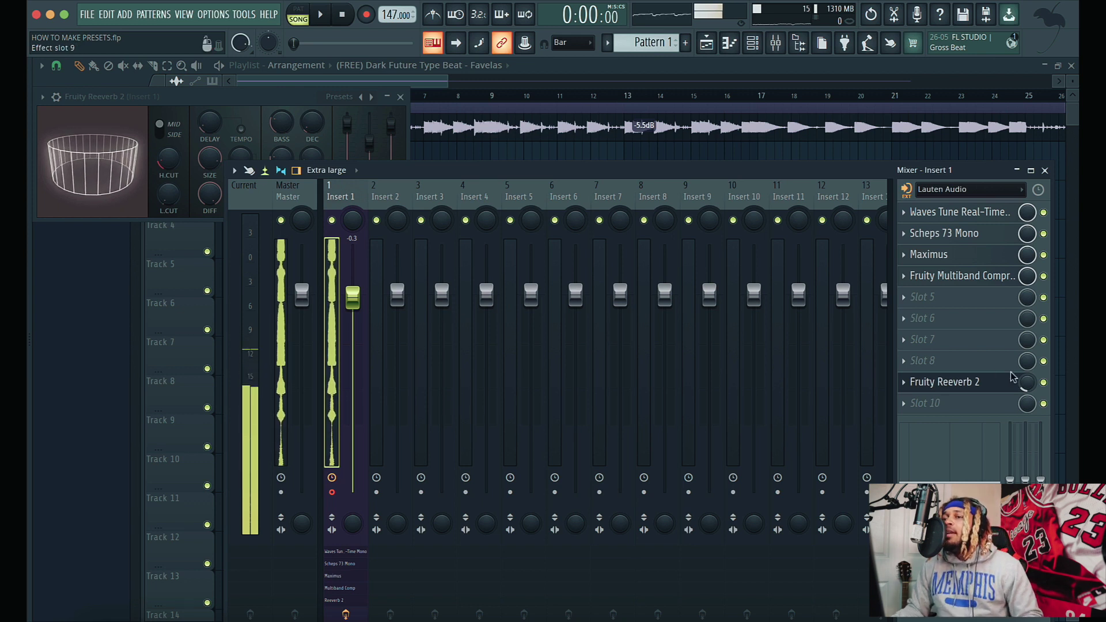
{"action": "left_click_drag", "start_coordinate": [390, 122], "coordinate": [391, 136]}
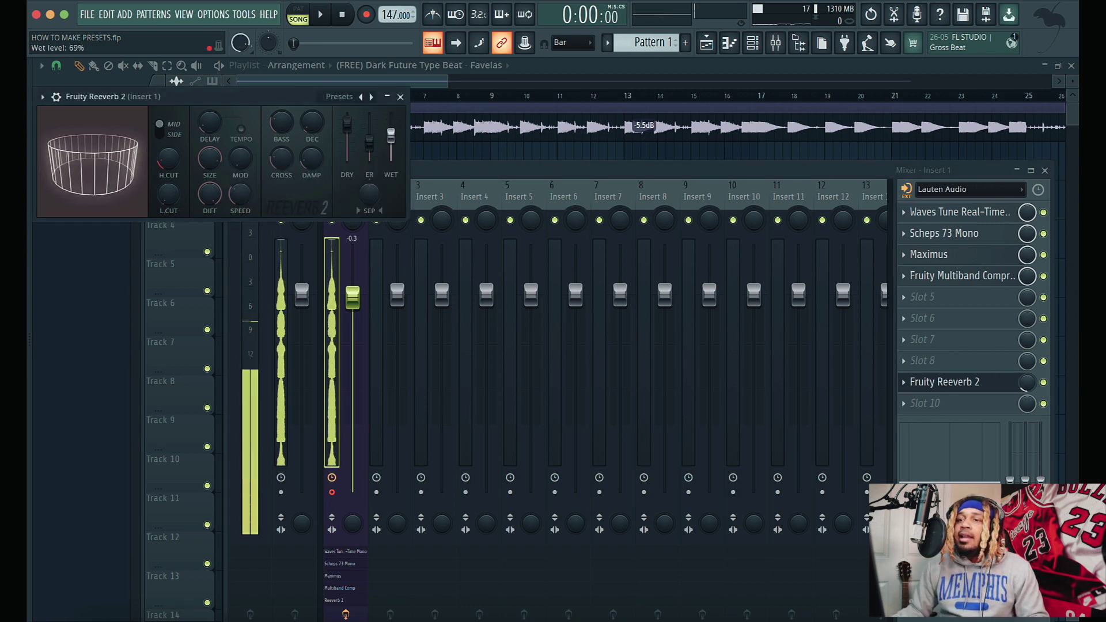
{"action": "left_click", "coordinate": [400, 96]}
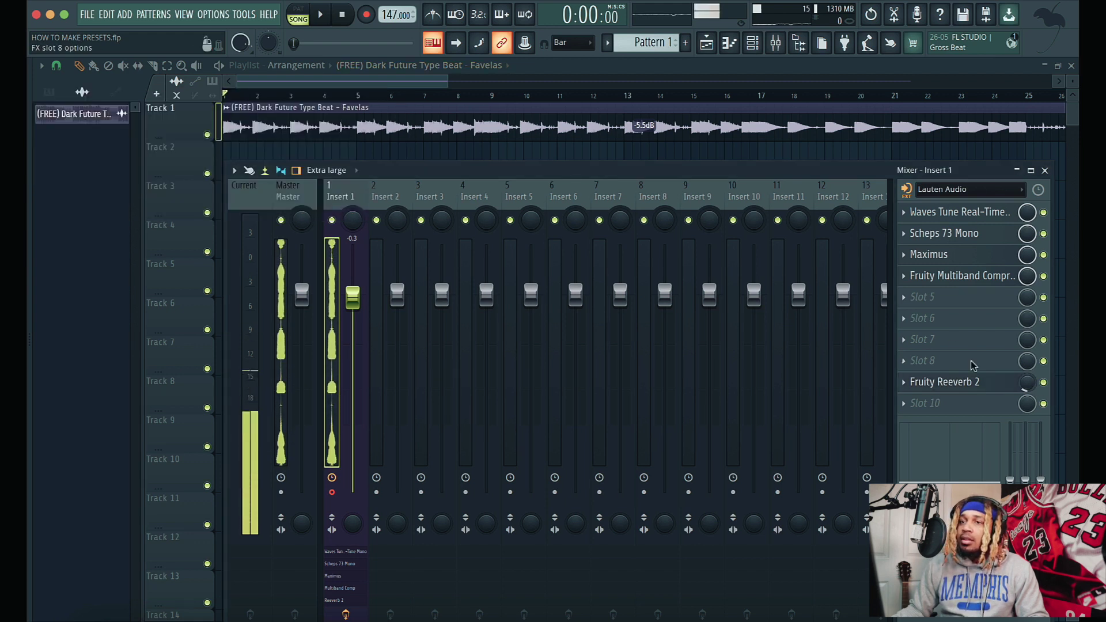
- Add Fruity Delay 3 to effect slot 10 on Insert 1
{"action": "left_click", "coordinate": [342, 16]}
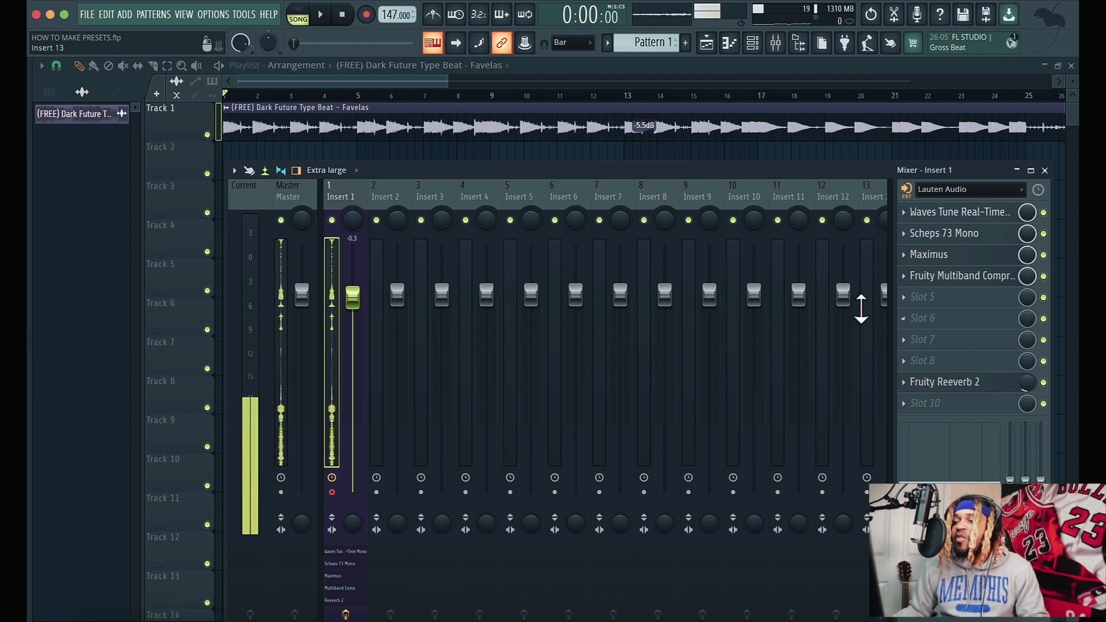
{"action": "left_click", "coordinate": [910, 403]}
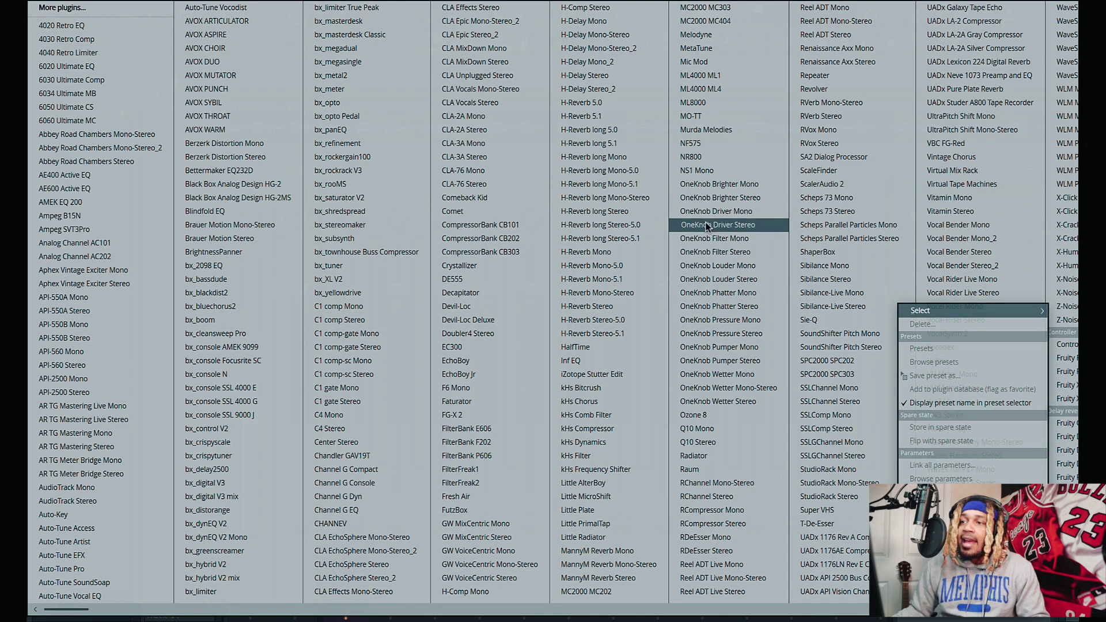
{"action": "scroll", "coordinate": [707, 227], "scroll_direction": "down", "scroll_amount": 5}
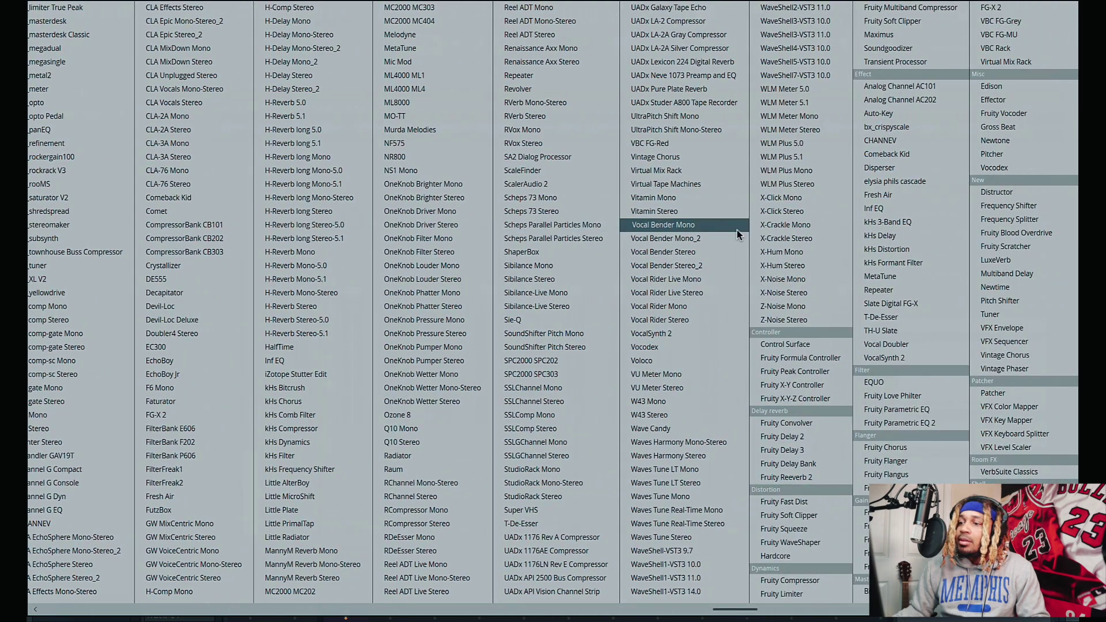
{"action": "left_click", "coordinate": [818, 450]}
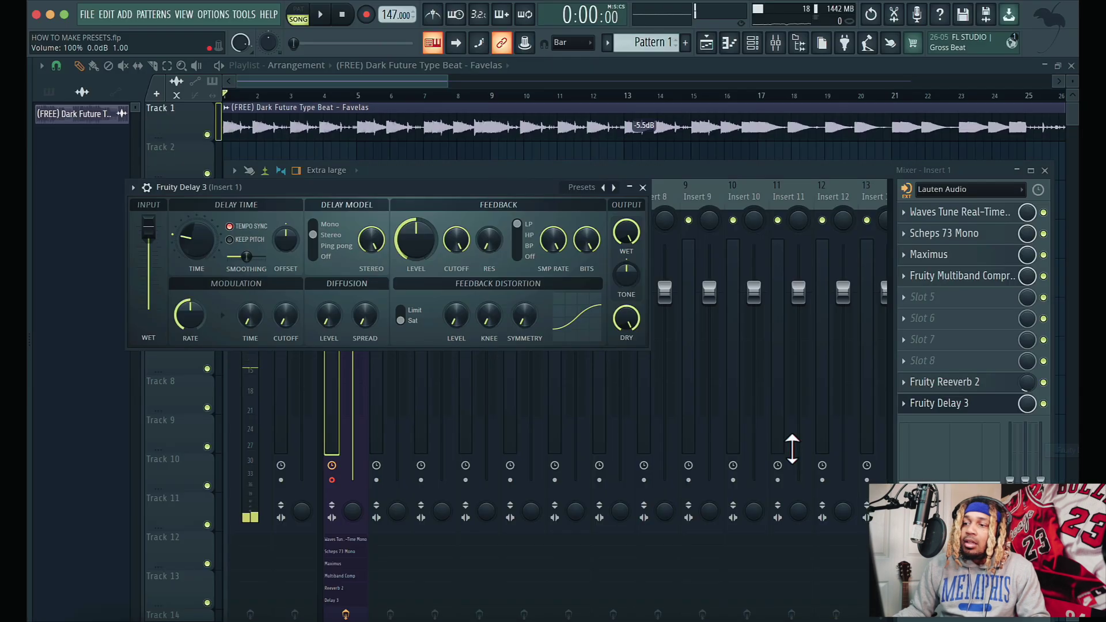
- Bypass the Fruity Delay 3 and Fruity Reeverb 2 slots on Insert 1
{"action": "right_click", "coordinate": [209, 245]}
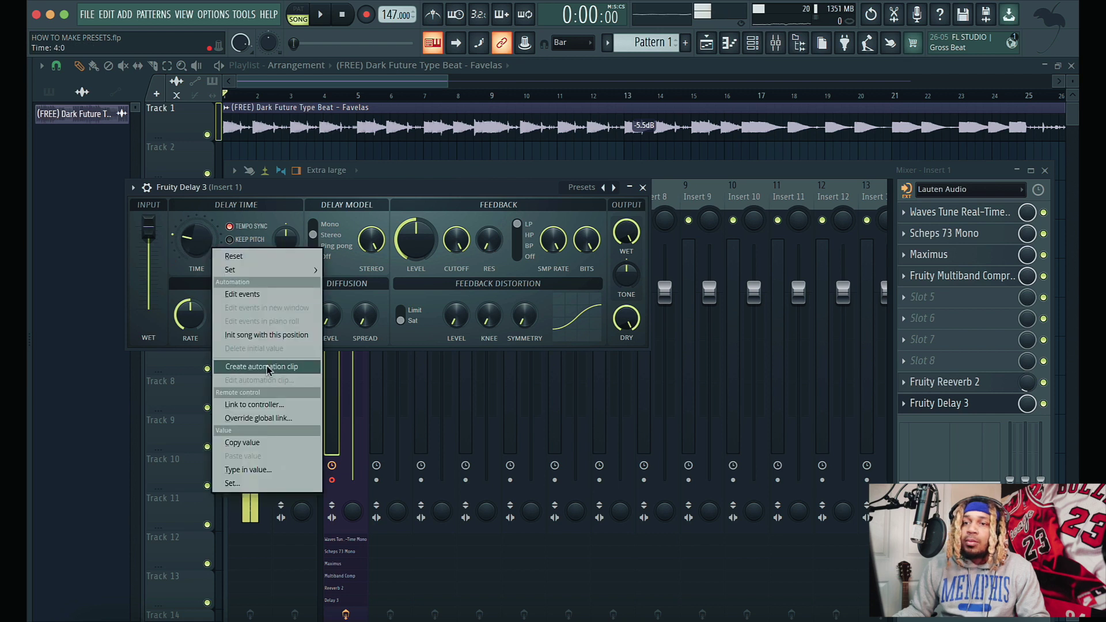
{"action": "mouse_move", "coordinate": [260, 271]}
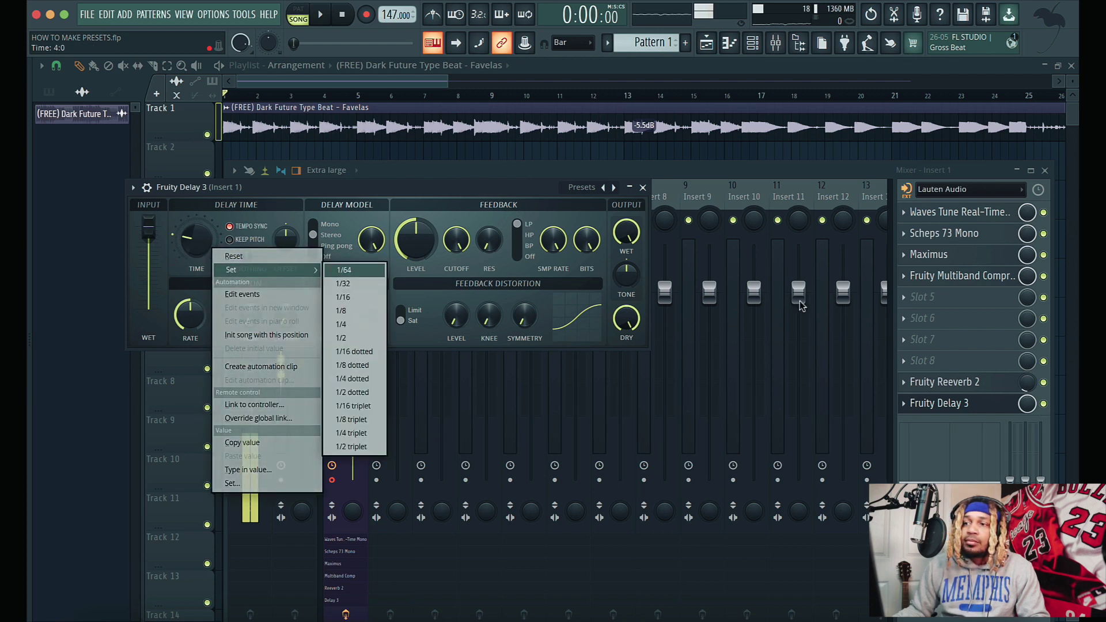
{"action": "left_click", "coordinate": [1046, 408]}
{"action": "left_click", "coordinate": [1043, 405]}
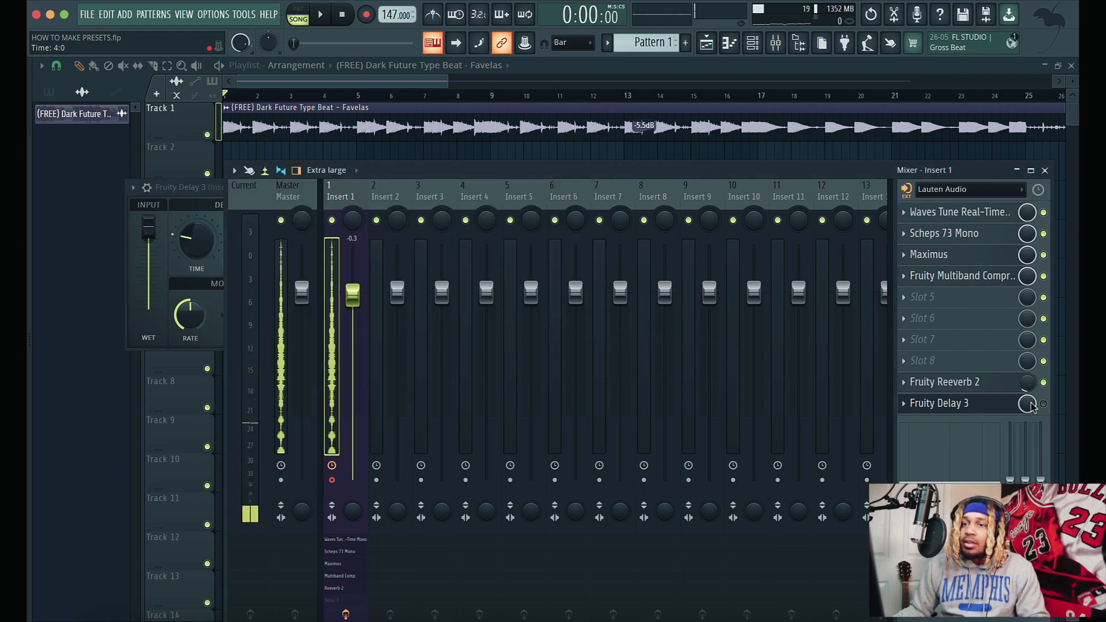
{"action": "left_click", "coordinate": [193, 190]}
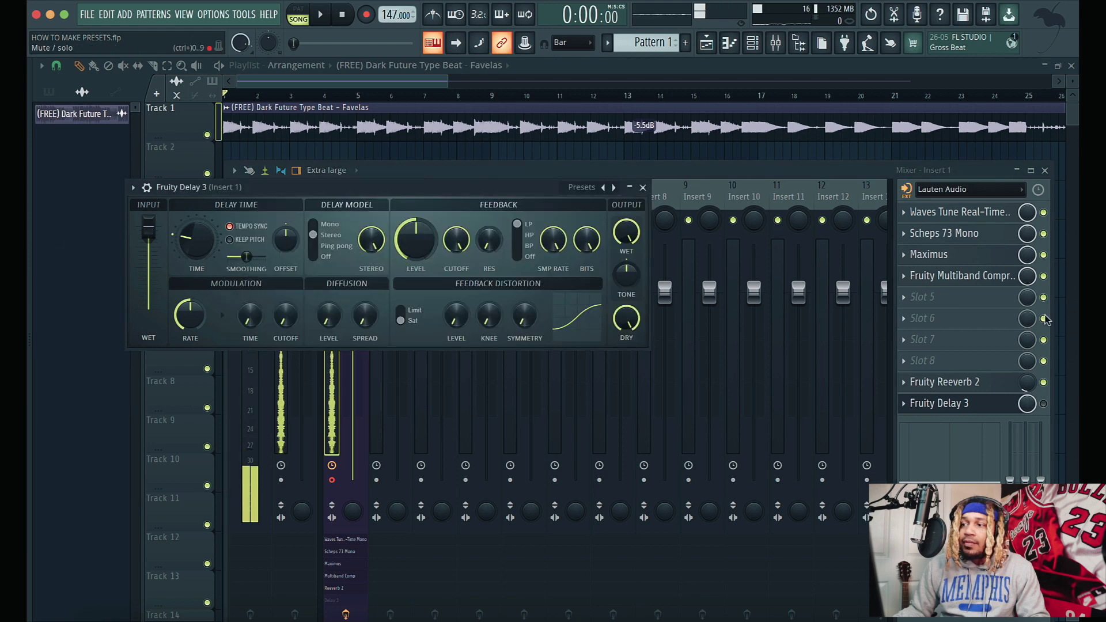
{"action": "left_click", "coordinate": [1043, 383]}
- Set the Fruity Delay 3 delay time to the 1/2 tempo value
{"action": "left_click", "coordinate": [197, 239]}
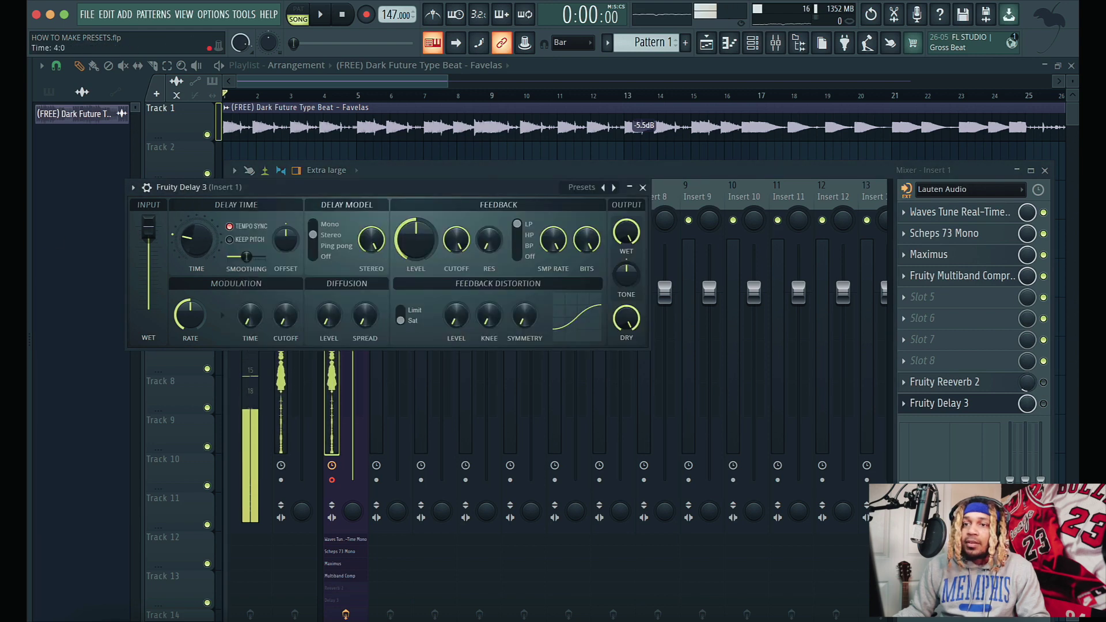
{"action": "right_click", "coordinate": [195, 245]}
{"action": "mouse_move", "coordinate": [259, 271]}
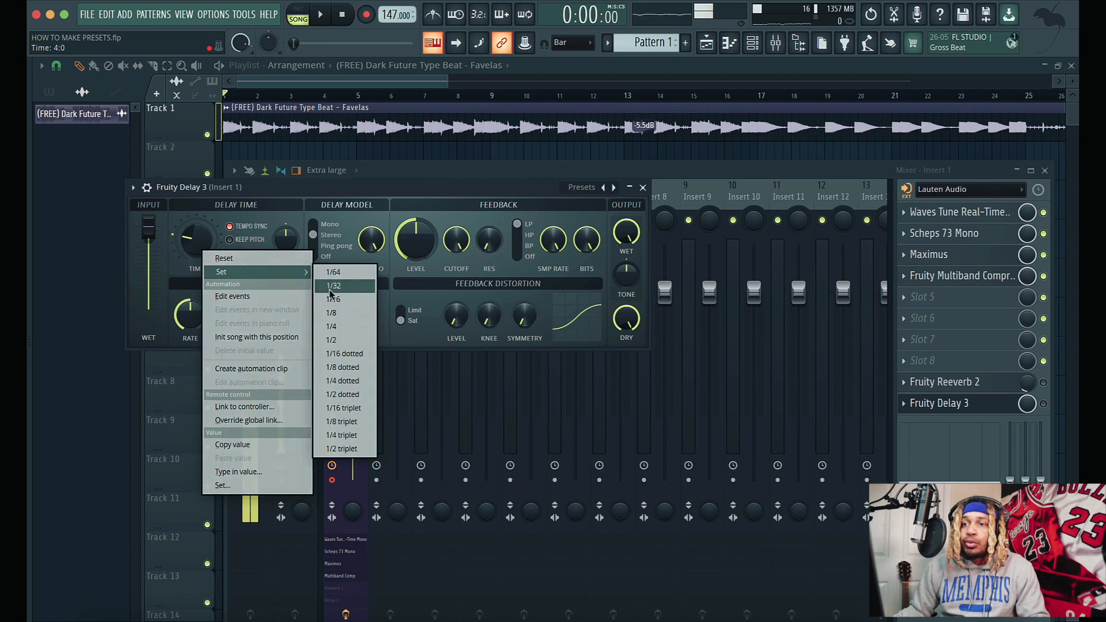
{"action": "left_click", "coordinate": [339, 340]}
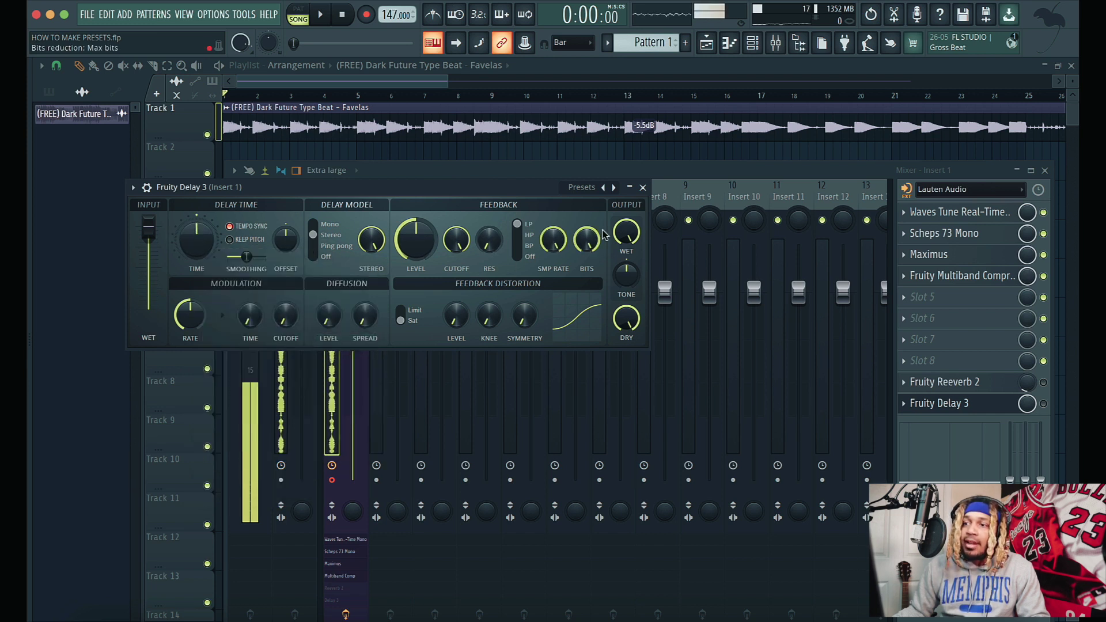
- Re-enable Fruity Delay 3 with its output wet at about 16% and its slot mix level at 23%
{"action": "left_click", "coordinate": [1044, 404]}
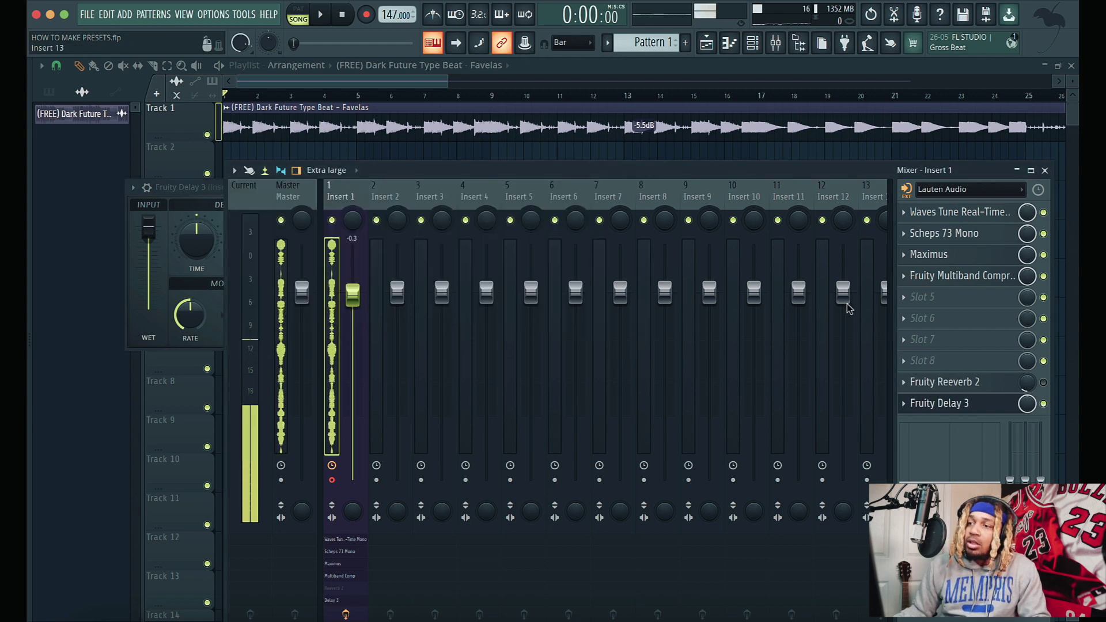
{"action": "left_click", "coordinate": [173, 202]}
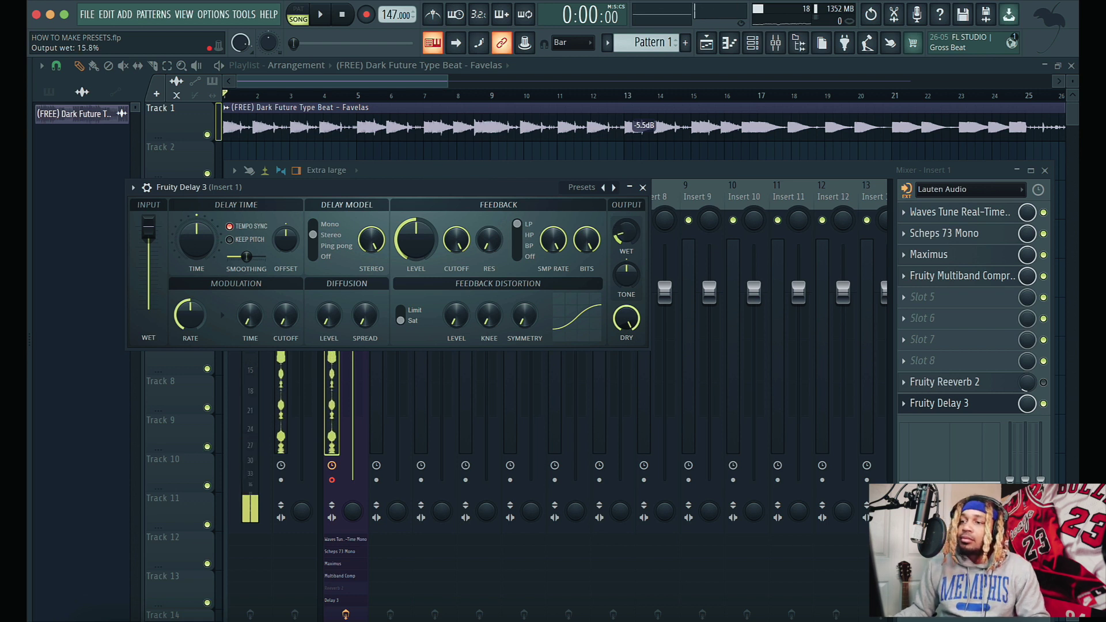
{"action": "left_click_drag", "start_coordinate": [1027, 403], "coordinate": [1027, 409]}
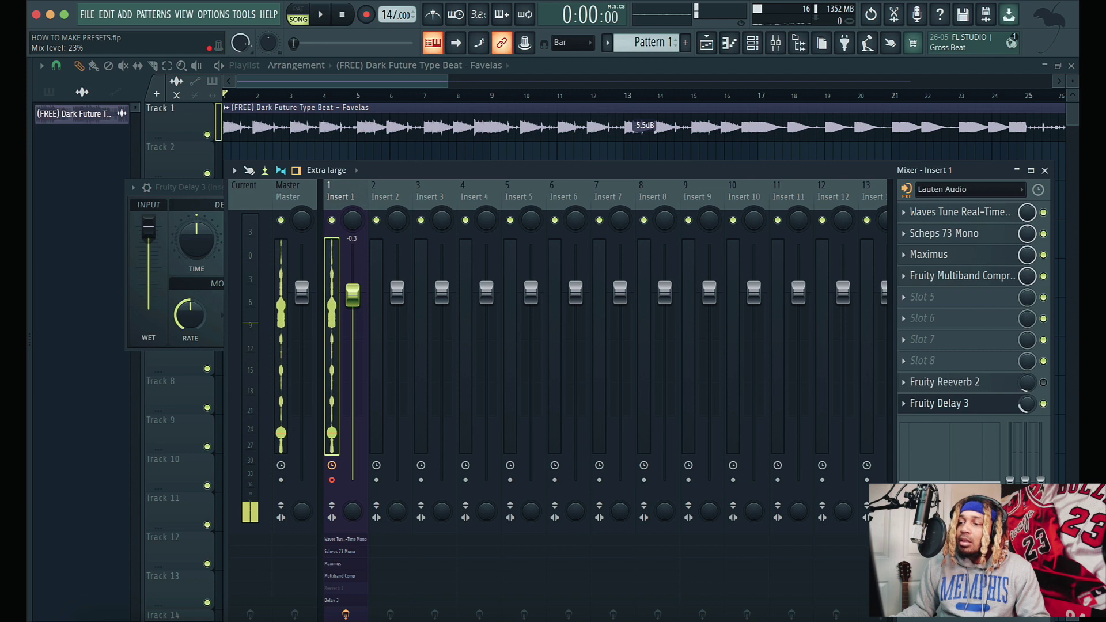
- Re-enable Fruity Reeverb 2 with its slot mix level at 6% and close the Fruity Delay 3 window
{"action": "left_click", "coordinate": [1043, 383]}
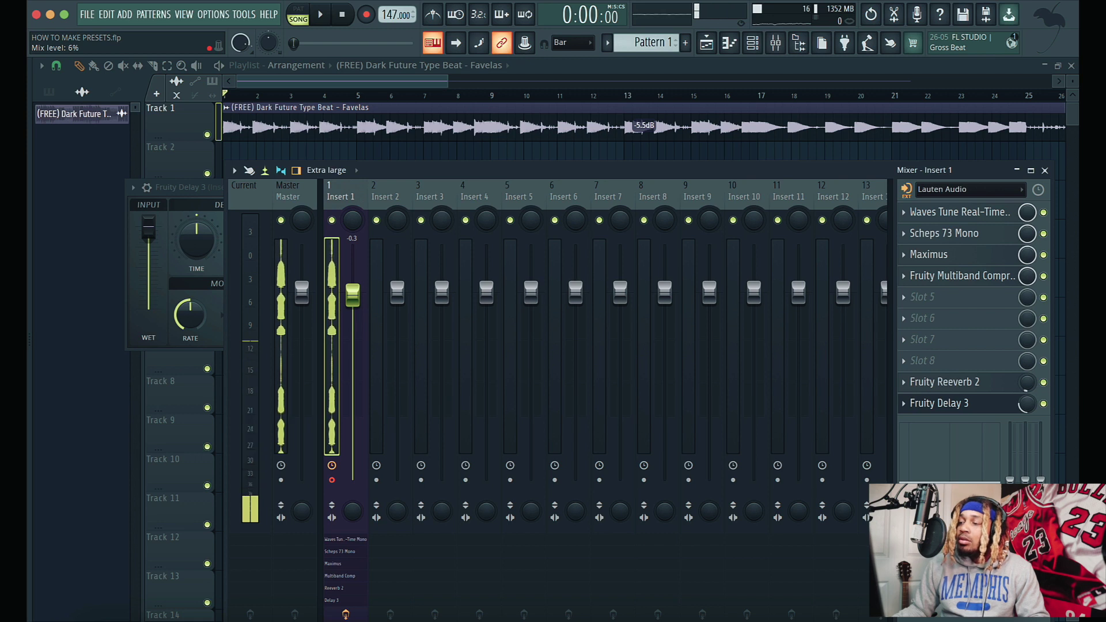
{"action": "left_click", "coordinate": [190, 187]}
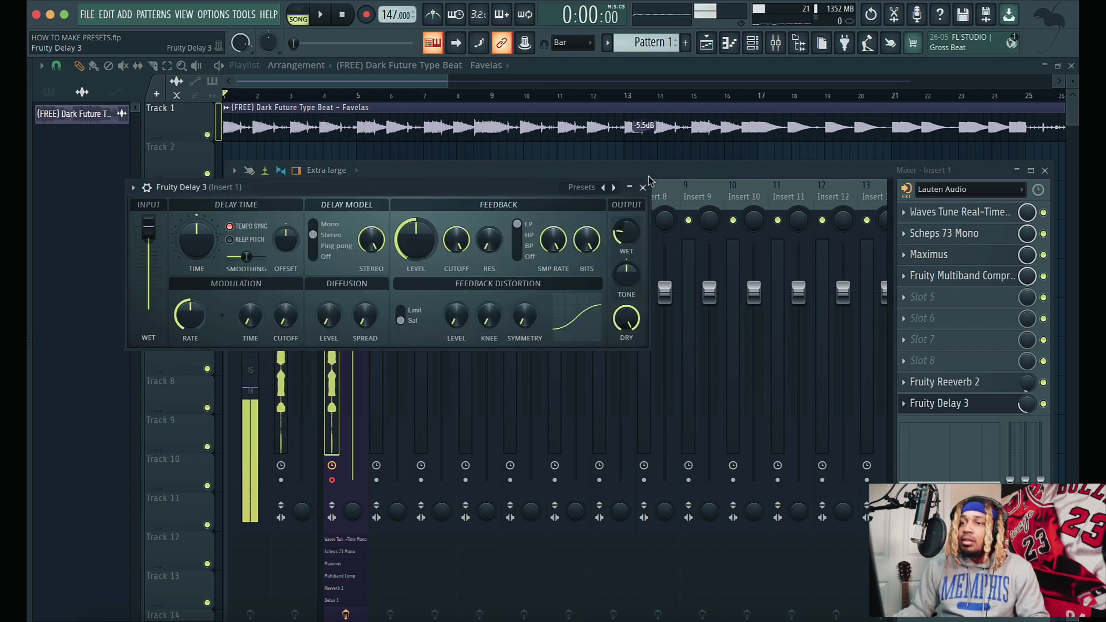
{"action": "left_click", "coordinate": [643, 188]}
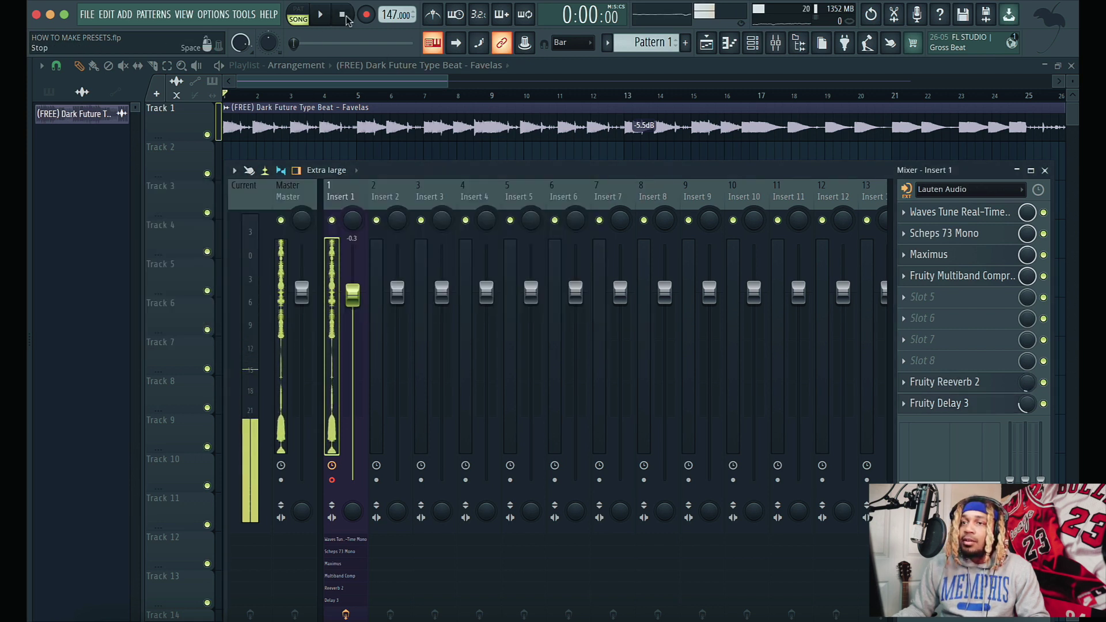
- Play the song, raise the Fruity Delay 3 slot's mix level to 46%, and check the delay's settings before closing it
{"action": "left_click", "coordinate": [320, 15]}
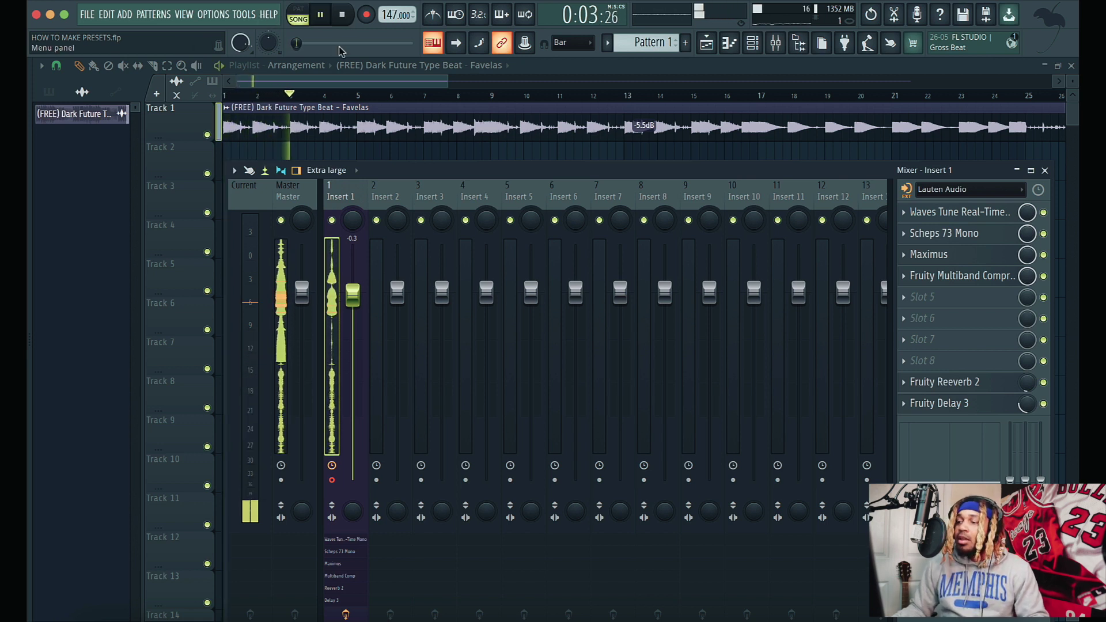
{"action": "left_click_drag", "start_coordinate": [1024, 407], "coordinate": [1024, 391]}
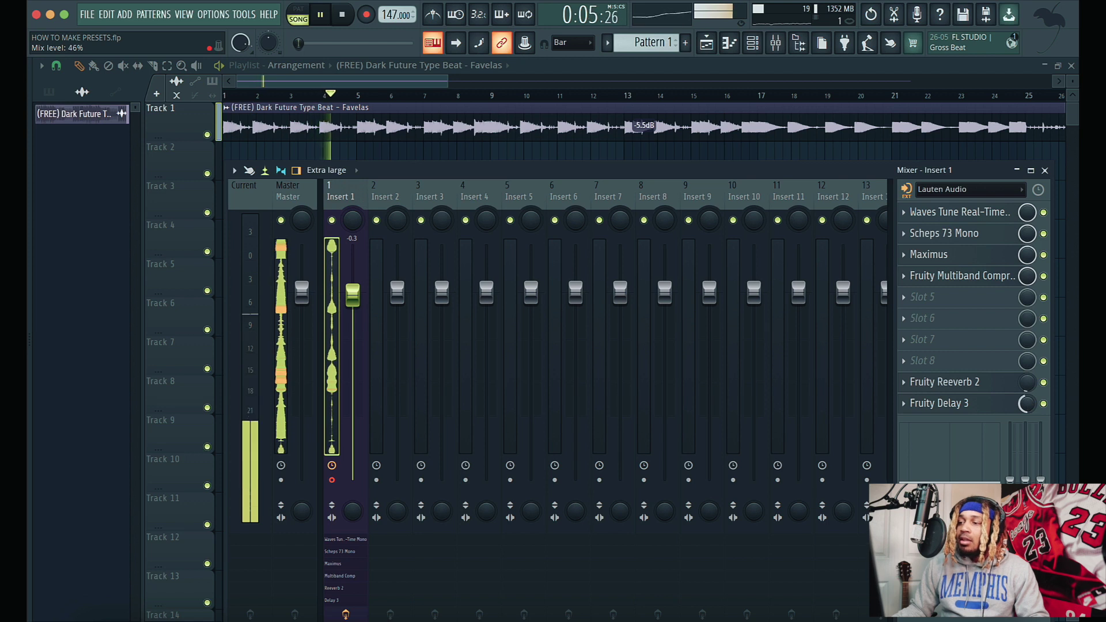
{"action": "left_click", "coordinate": [1017, 403]}
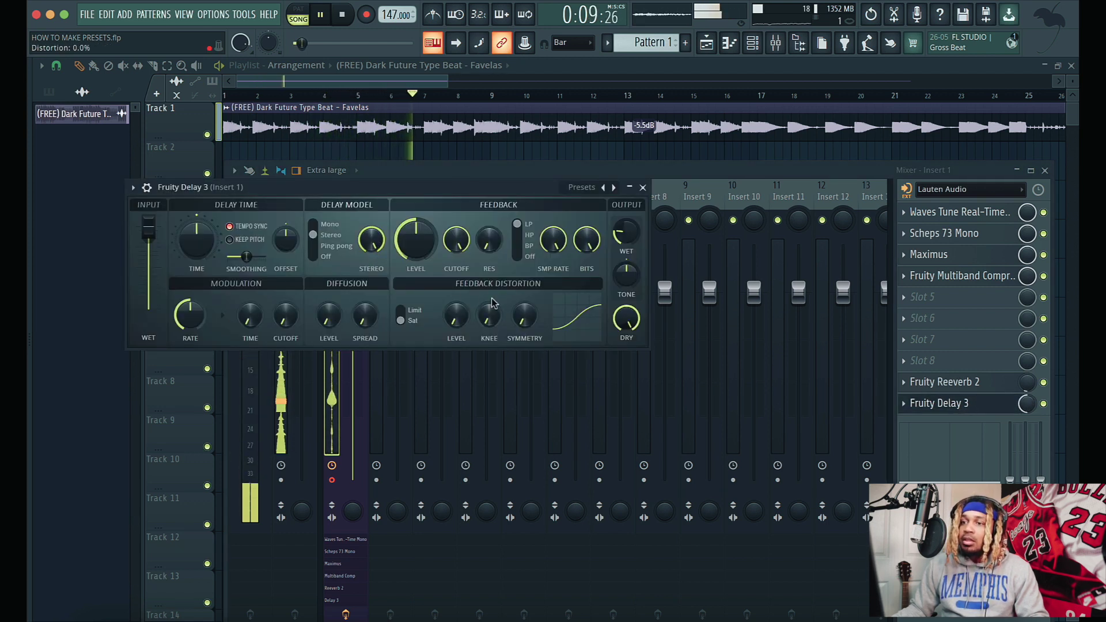
{"action": "left_click", "coordinate": [642, 189]}
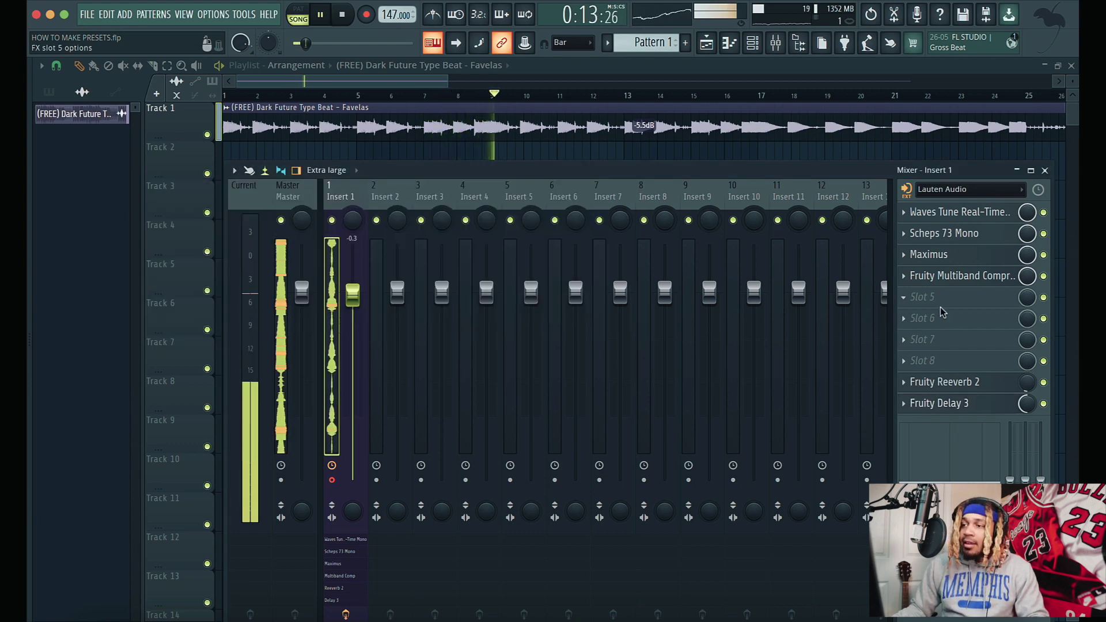
- Add Fruity Parametric EQ 2 to effect slot 5 on Insert 1
{"action": "left_click", "coordinate": [907, 297]}
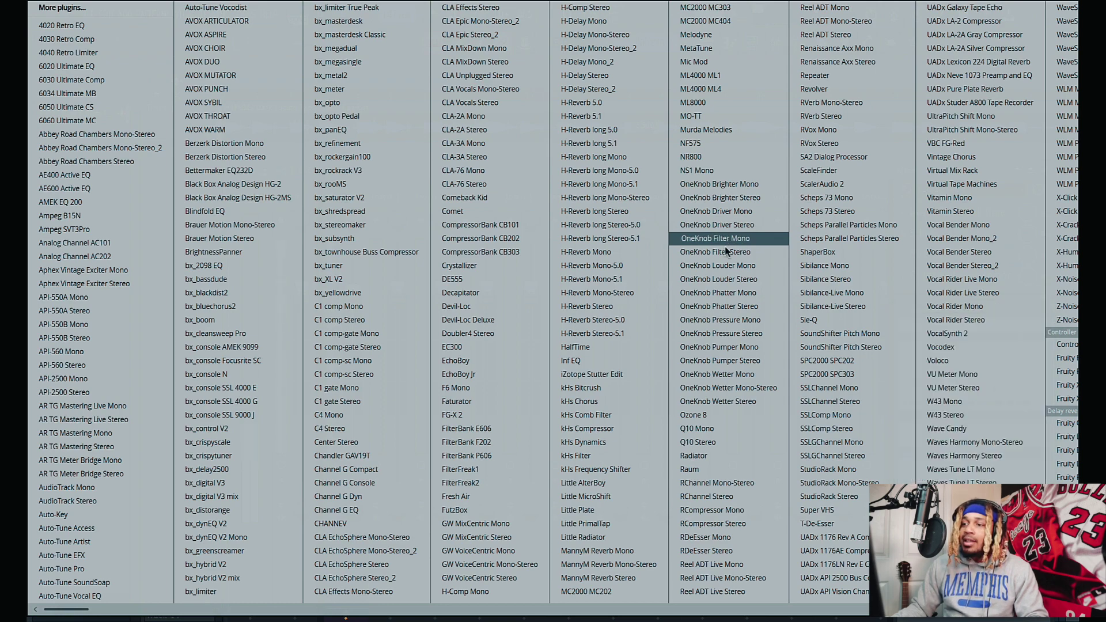
{"action": "scroll", "coordinate": [743, 253], "scroll_direction": "down", "scroll_amount": 3}
{"action": "scroll", "coordinate": [761, 261], "scroll_direction": "down", "scroll_amount": 3}
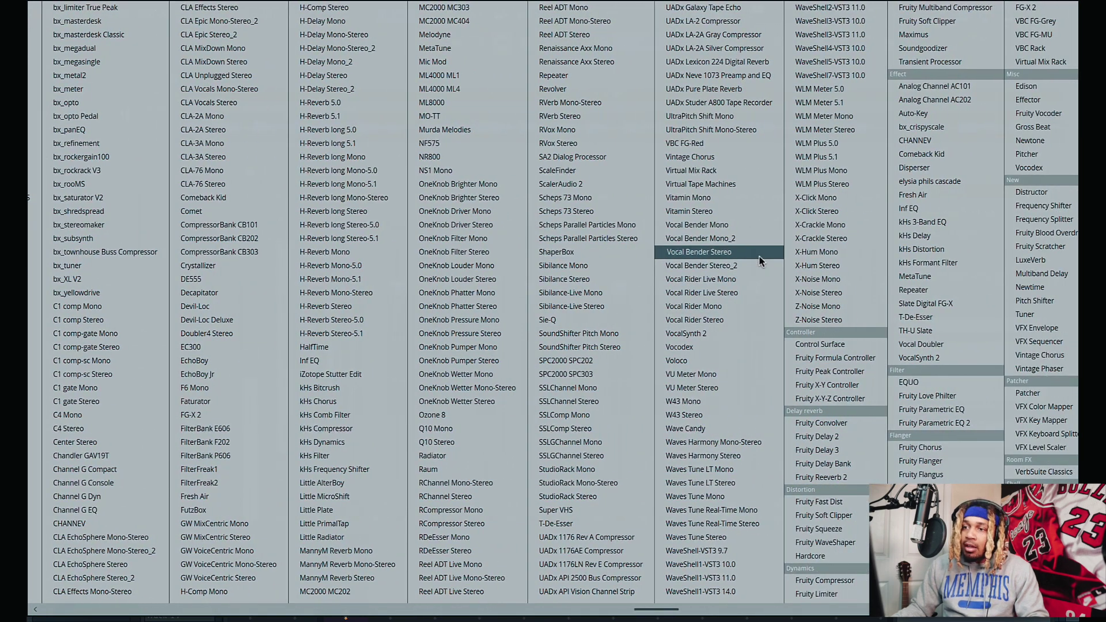
{"action": "scroll", "coordinate": [761, 260], "scroll_direction": "down", "scroll_amount": 1}
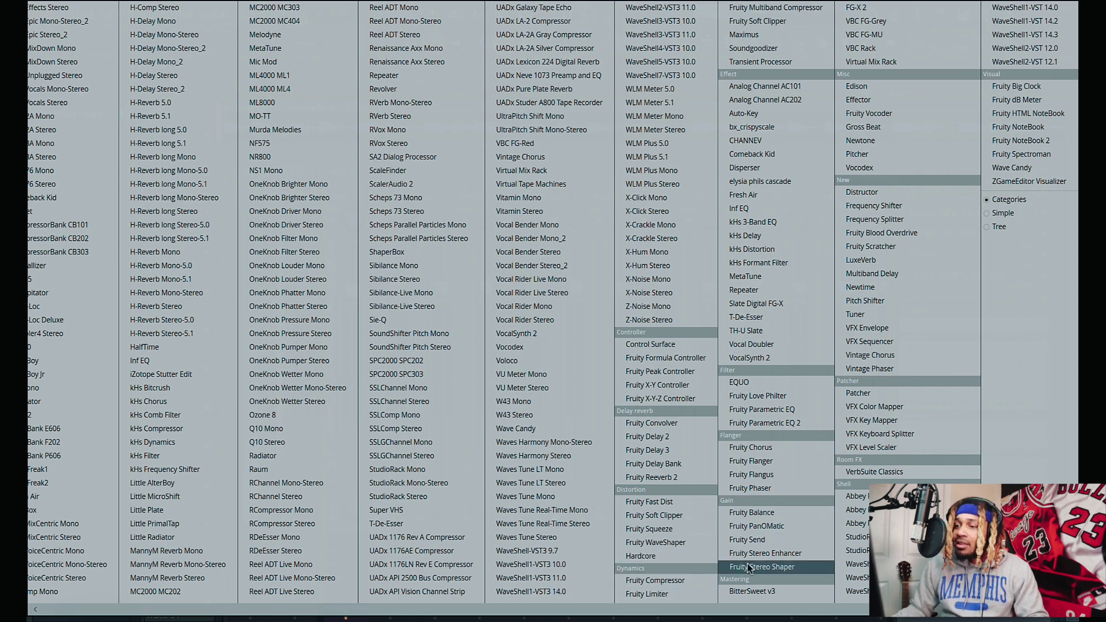
{"action": "left_click", "coordinate": [757, 422]}
- Cut the lows and highs in the parametric EQ by pulling bands 1 and 7 down to -18 dB
{"action": "left_click_drag", "start_coordinate": [118, 233], "coordinate": [172, 290]}
{"action": "right_click", "coordinate": [173, 291]}
{"action": "mouse_move", "coordinate": [193, 326]}
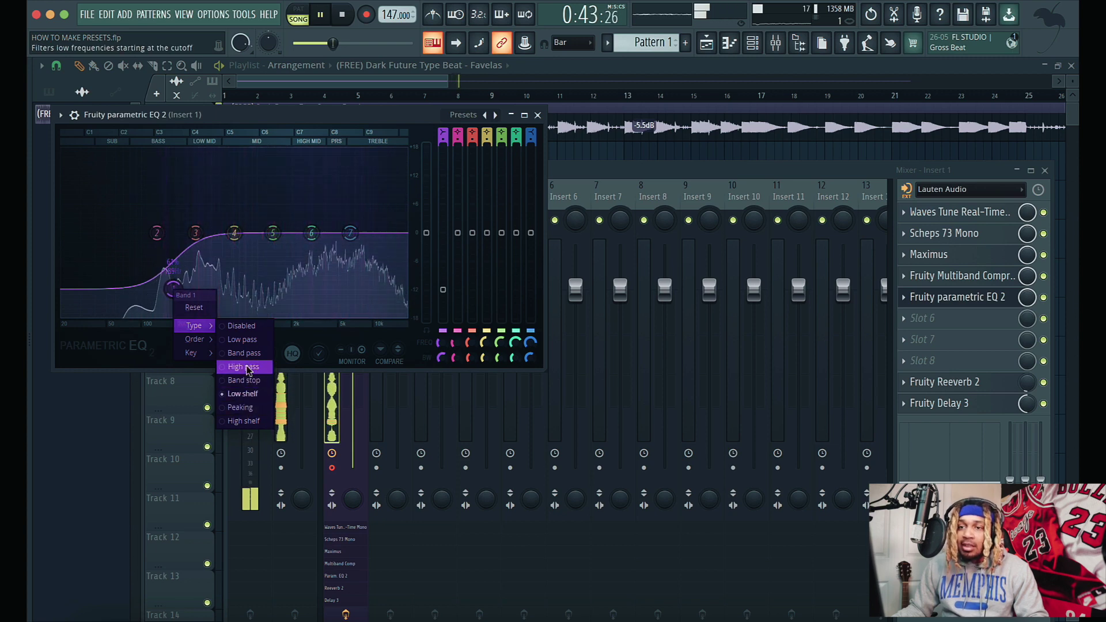
{"action": "left_click", "coordinate": [172, 288]}
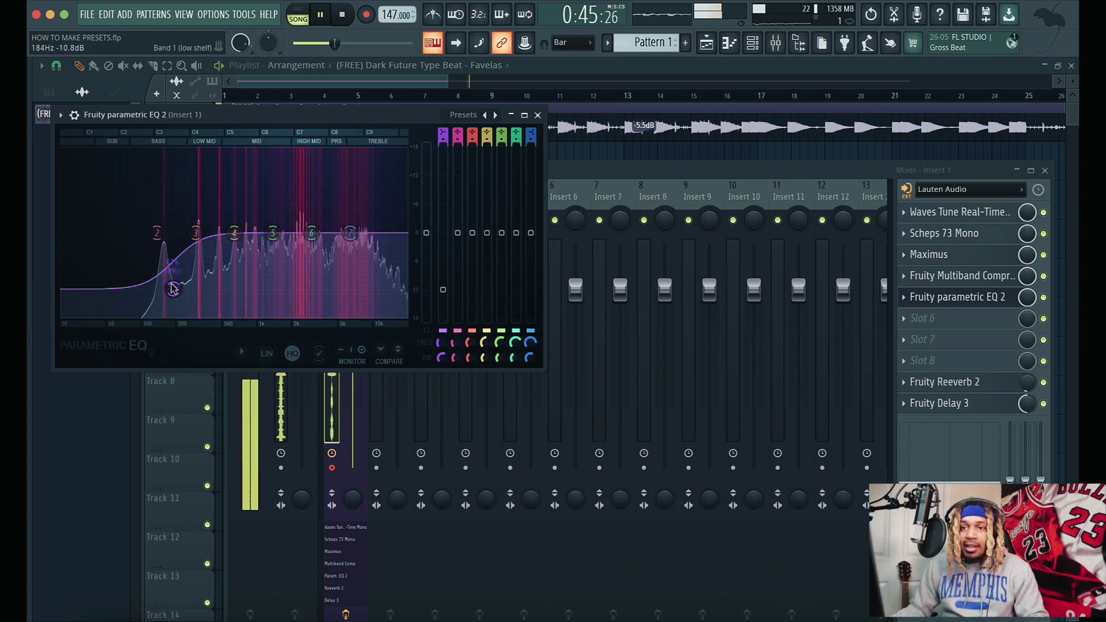
{"action": "left_click_drag", "start_coordinate": [173, 289], "coordinate": [268, 316]}
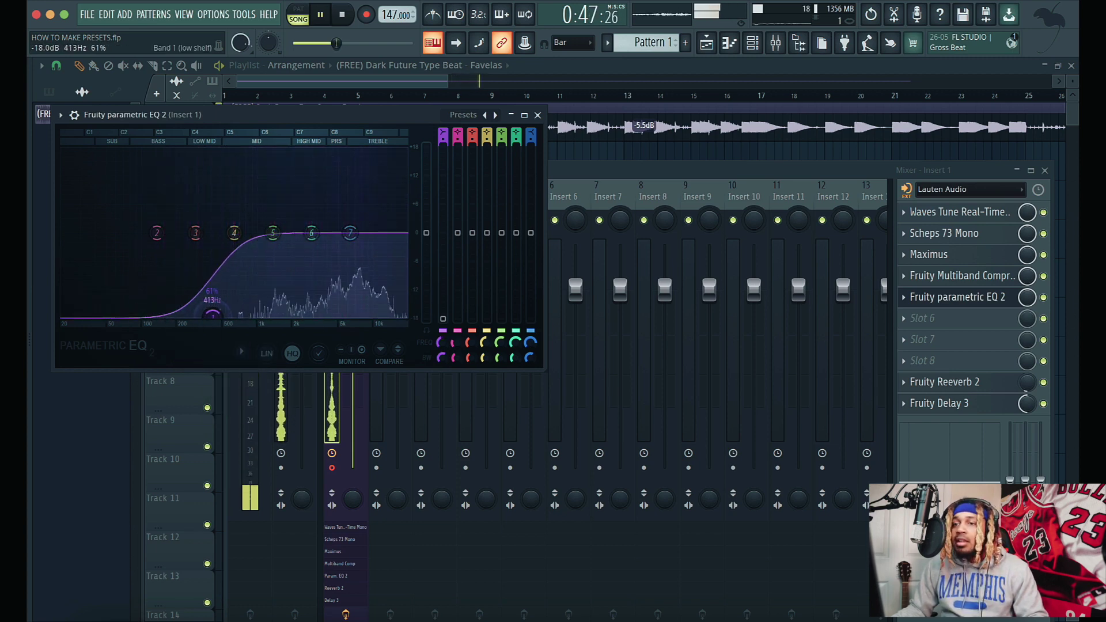
{"action": "left_click_drag", "start_coordinate": [154, 314], "coordinate": [236, 314]}
{"action": "left_click_drag", "start_coordinate": [350, 235], "coordinate": [363, 315]}
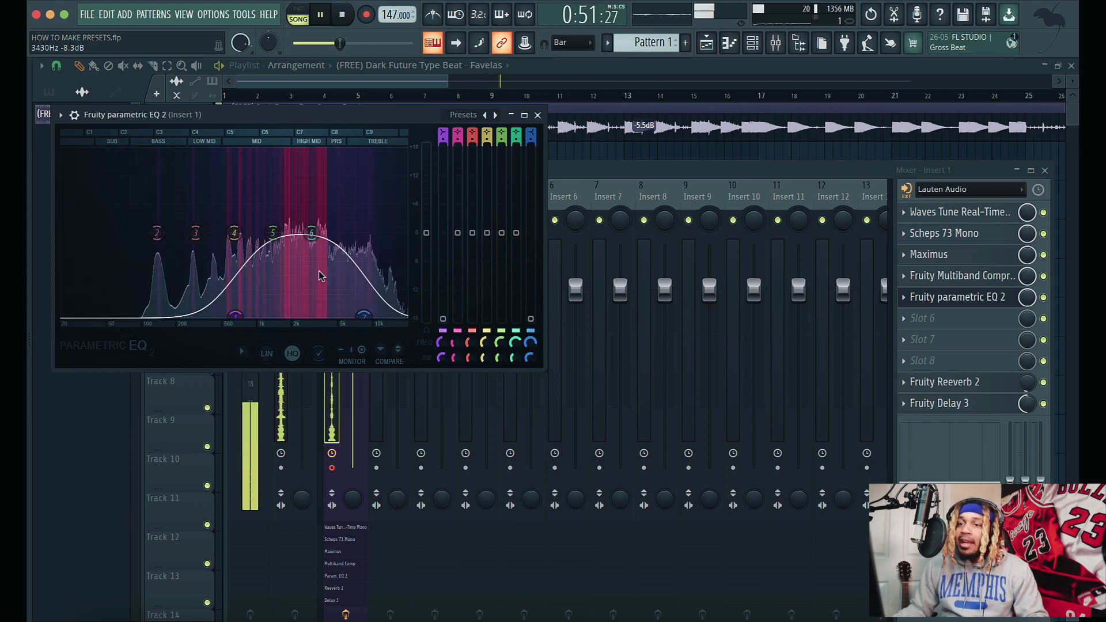
- Move EQ band 1 down to about 400 Hz and shape the mids with a band 5 boost near 1 kHz and a slight band 6 cut
{"action": "left_click_drag", "start_coordinate": [285, 218], "coordinate": [293, 220]}
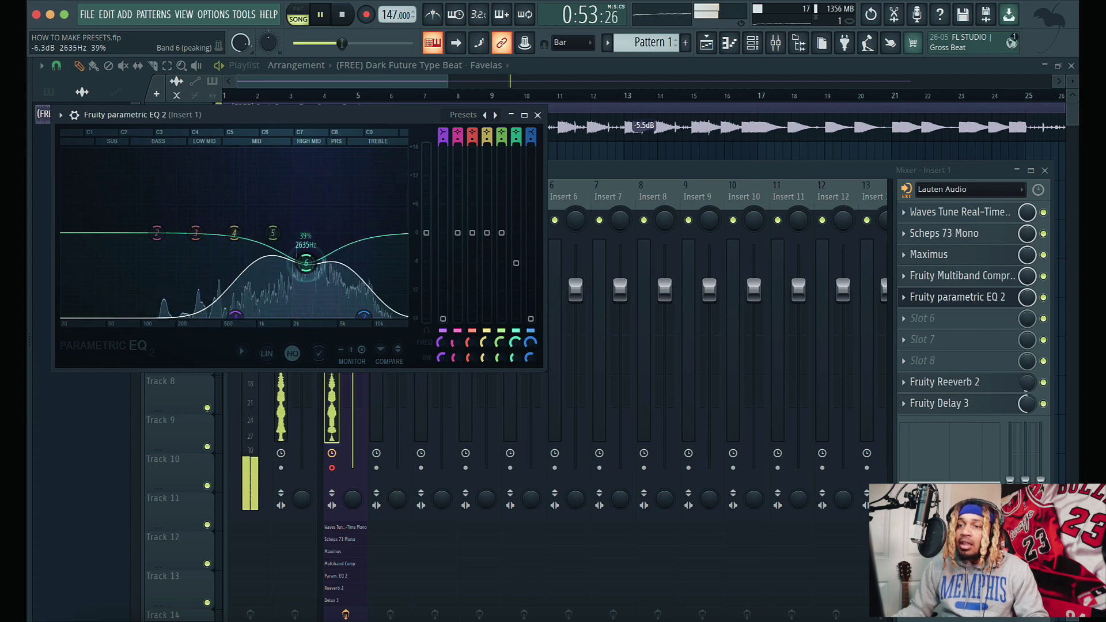
{"action": "left_click_drag", "start_coordinate": [301, 264], "coordinate": [269, 218]}
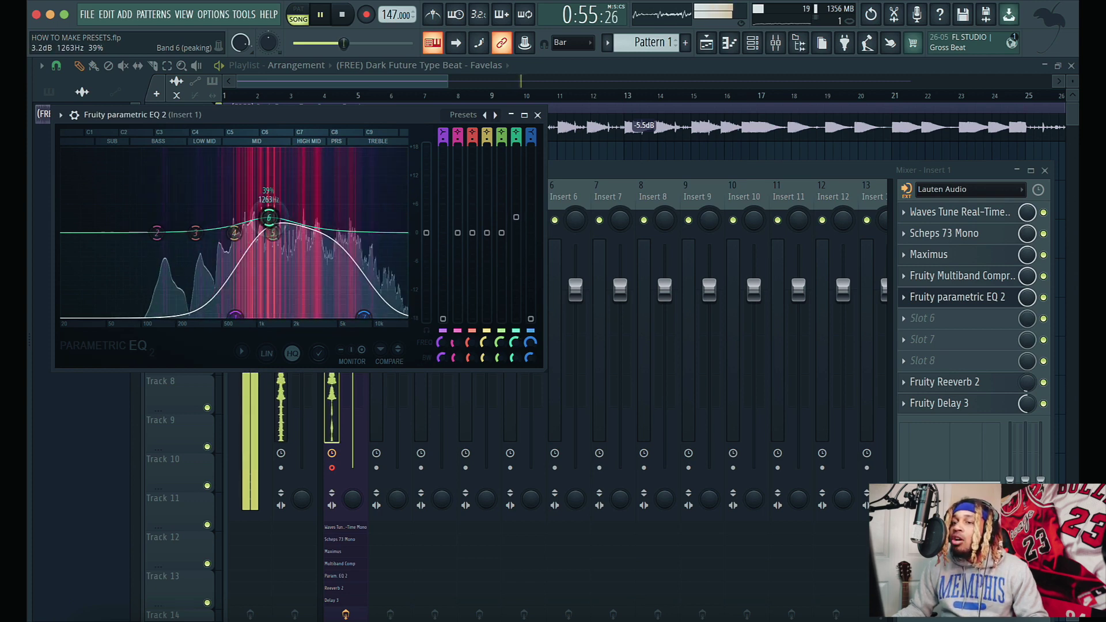
{"action": "mouse_move", "coordinate": [235, 315]}
{"action": "left_mouse_down"}
{"action": "mouse_move", "coordinate": [262, 315]}
{"action": "mouse_move", "coordinate": [210, 303]}
{"action": "mouse_move", "coordinate": [222, 299]}
{"action": "mouse_move", "coordinate": [215, 316]}
{"action": "left_mouse_up"}
{"action": "left_click_drag", "start_coordinate": [273, 233], "coordinate": [253, 216]}
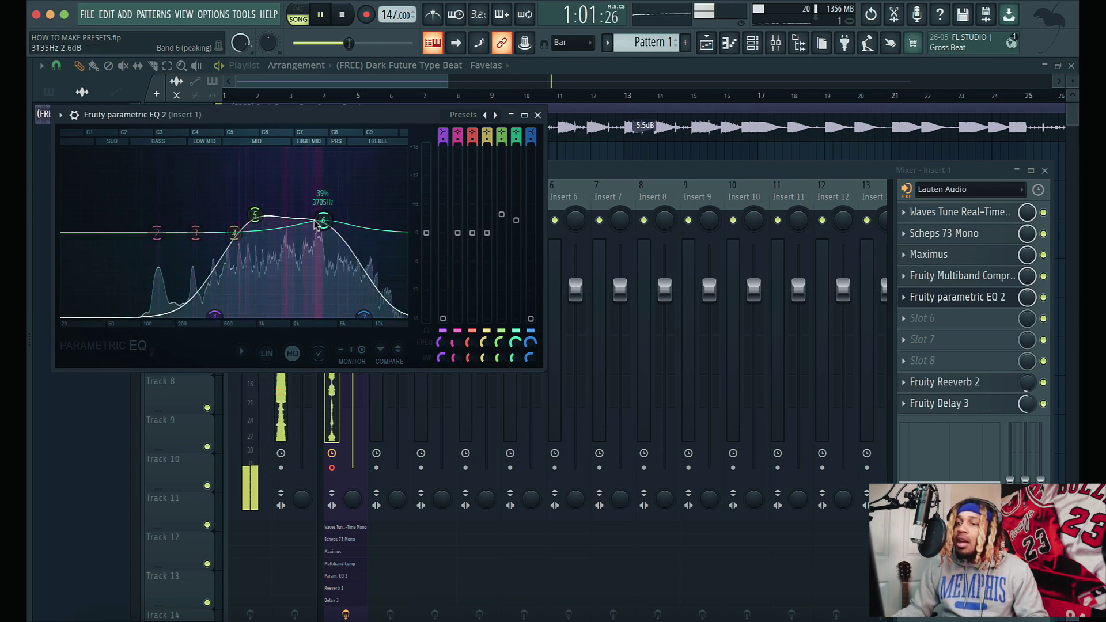
{"action": "left_click_drag", "start_coordinate": [323, 220], "coordinate": [321, 236]}
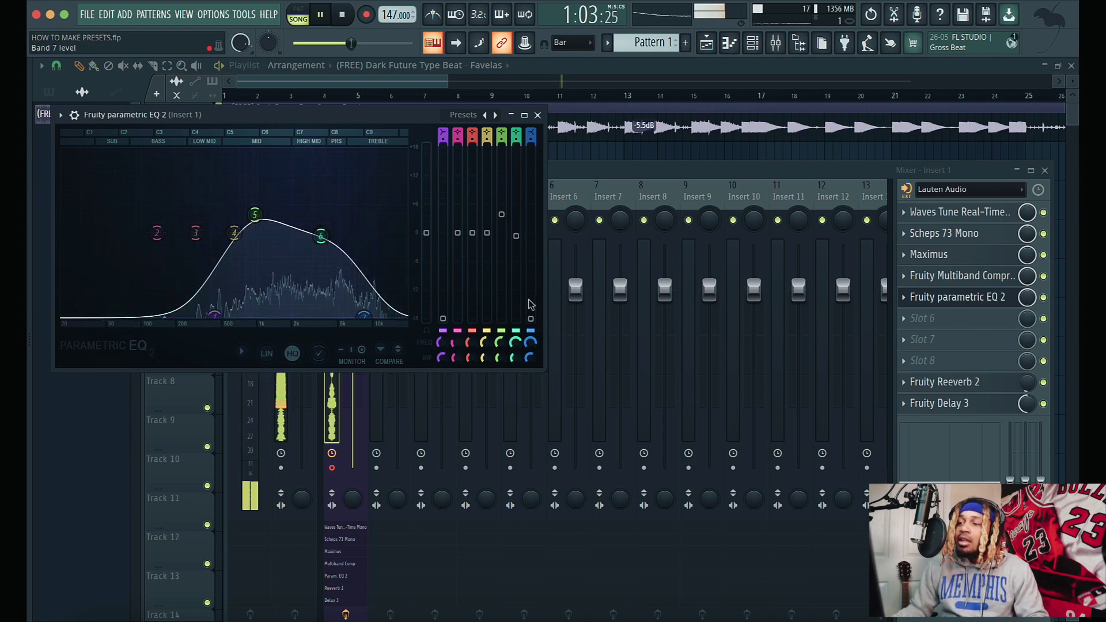
- Rename the Fruity Parametric EQ 2 in slot 5 as TELLY VOX and give it a purple colour
{"action": "left_click", "coordinate": [904, 298]}
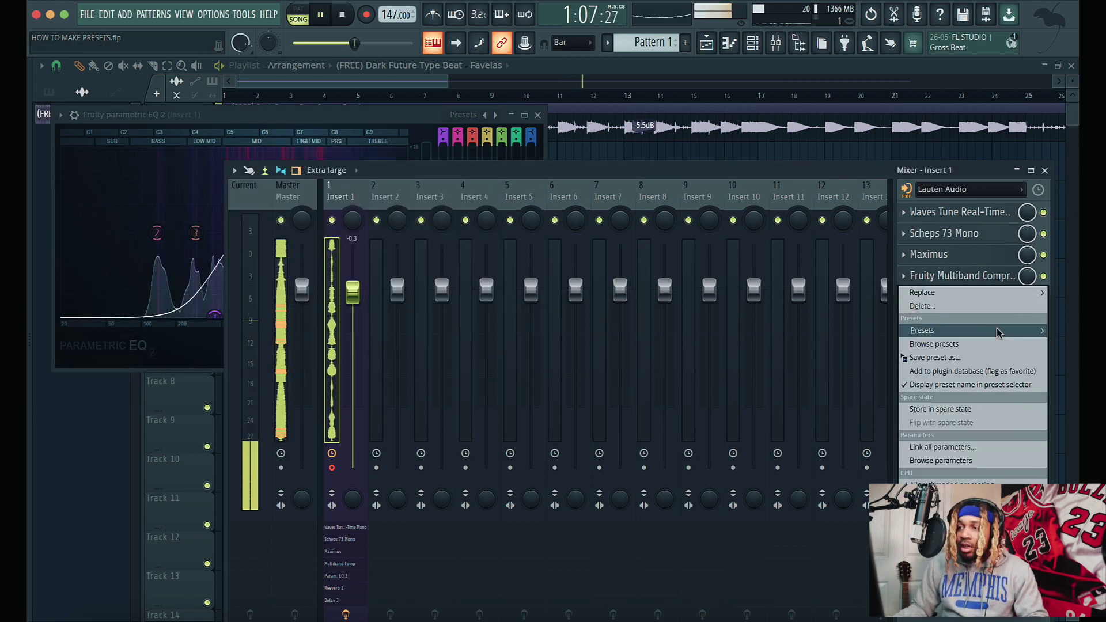
{"action": "mouse_move", "coordinate": [921, 330]}
{"action": "left_click", "coordinate": [903, 357]}
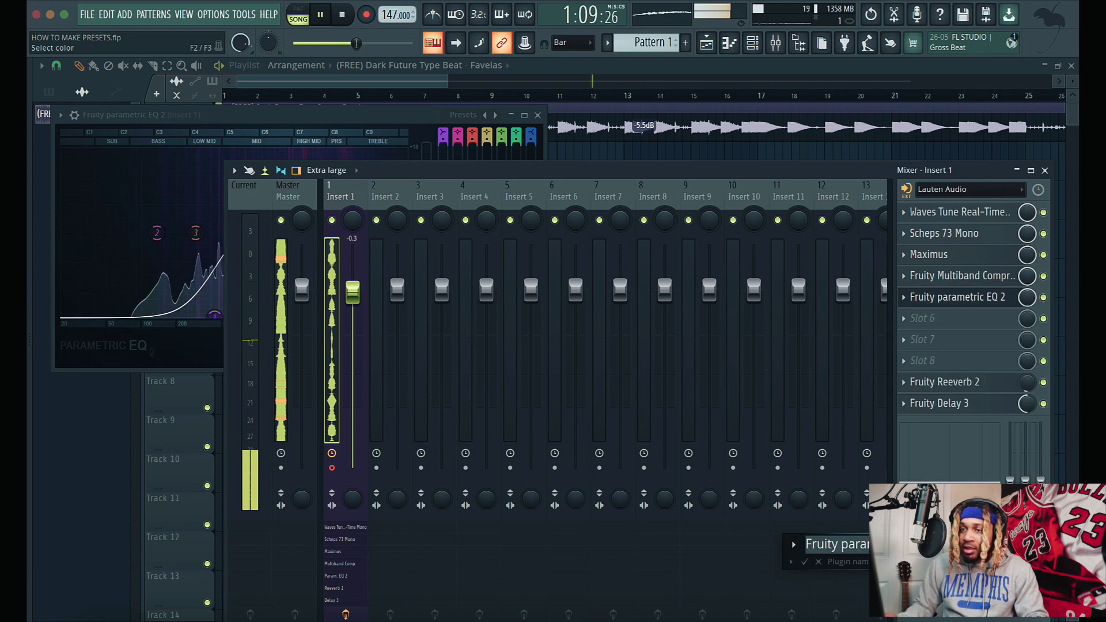
{"action": "type", "text": "TELLY "}
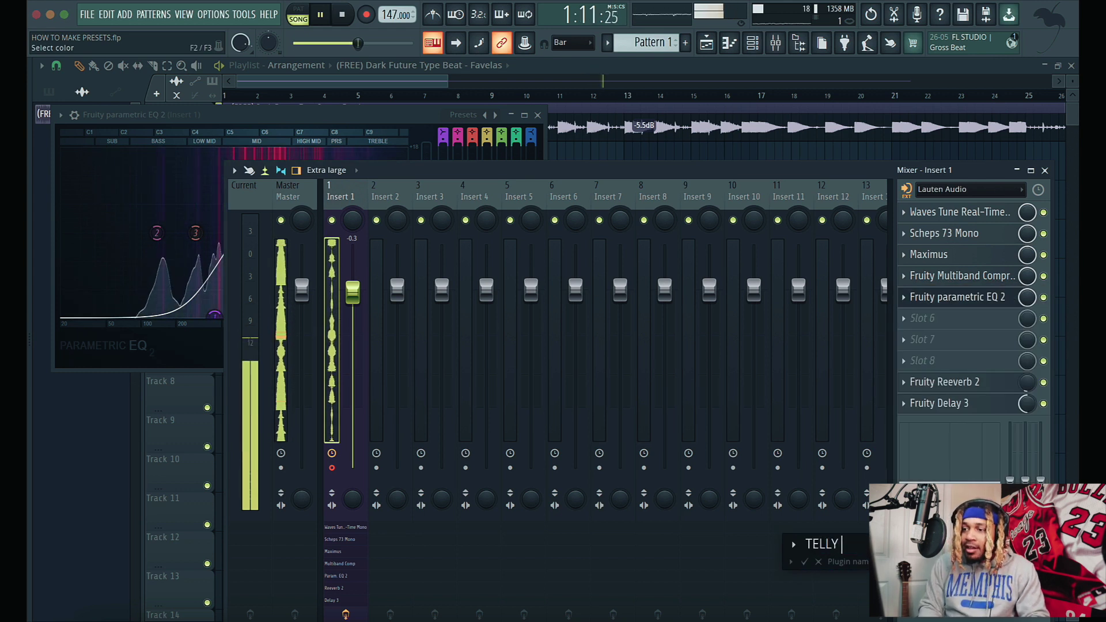
{"action": "type", "text": "VO"}
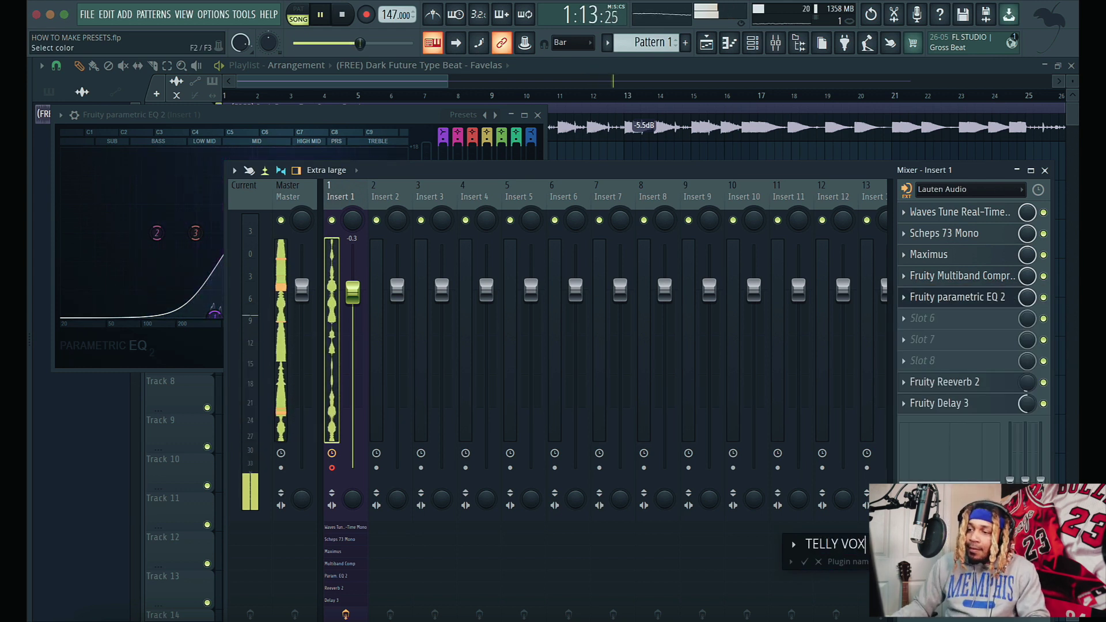
{"action": "type", "text": "X"}
{"action": "left_click", "coordinate": [793, 544]}
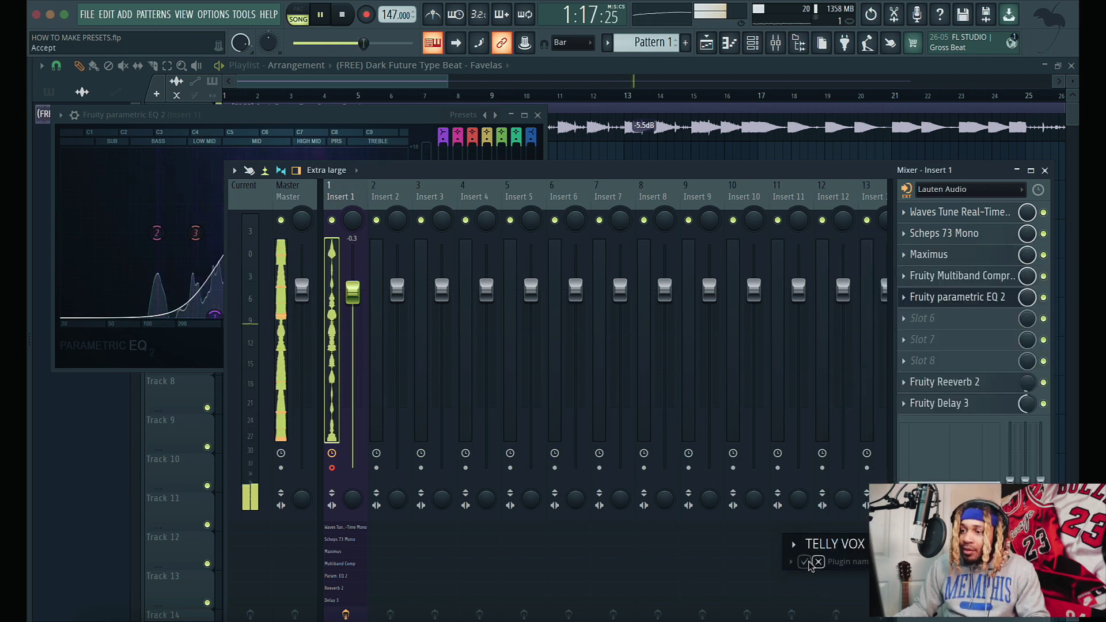
{"action": "left_click", "coordinate": [806, 562]}
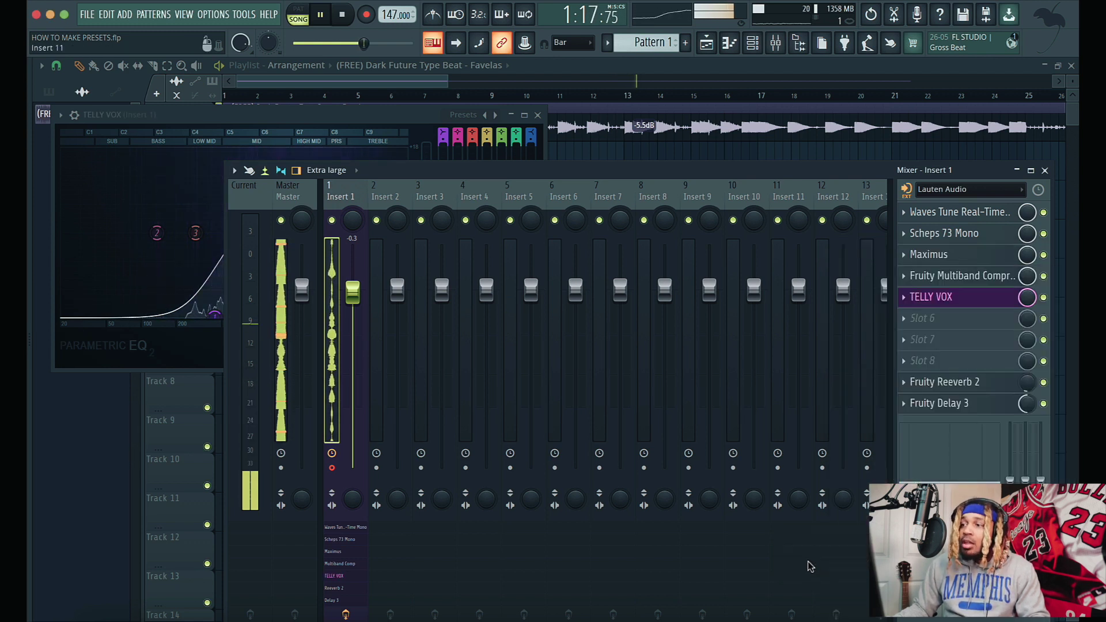
- Close the TELLY VOX EQ window, adjust the Fruity Reeverb 2 slot's mix level, and stop playback
{"action": "left_click", "coordinate": [533, 115]}
{"action": "left_click", "coordinate": [538, 116]}
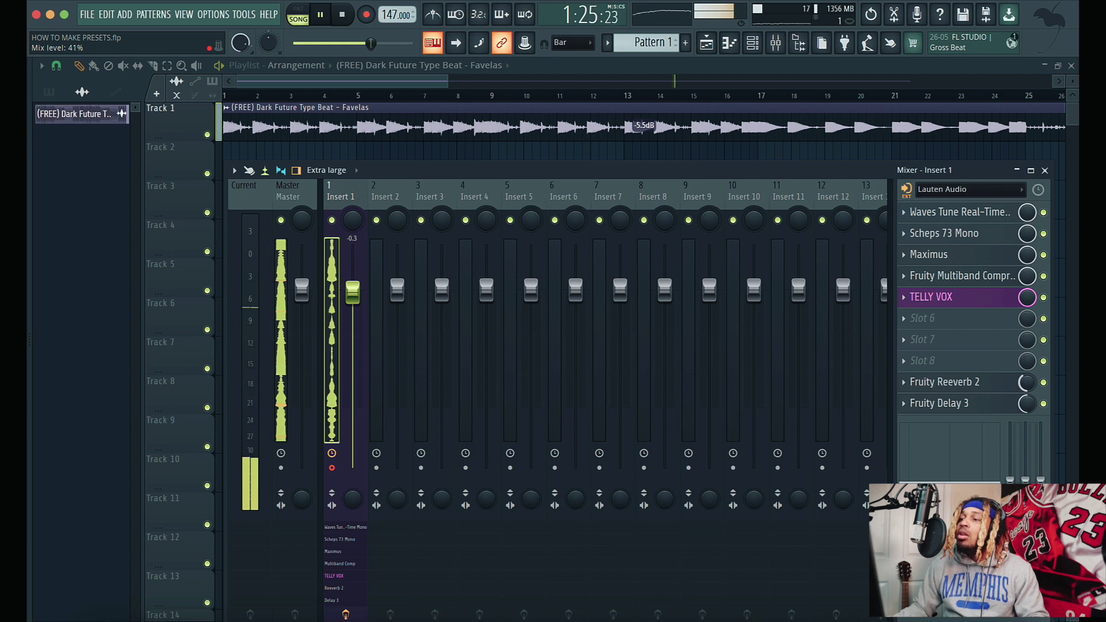
{"action": "left_click_drag", "start_coordinate": [1027, 382], "coordinate": [1027, 361]}
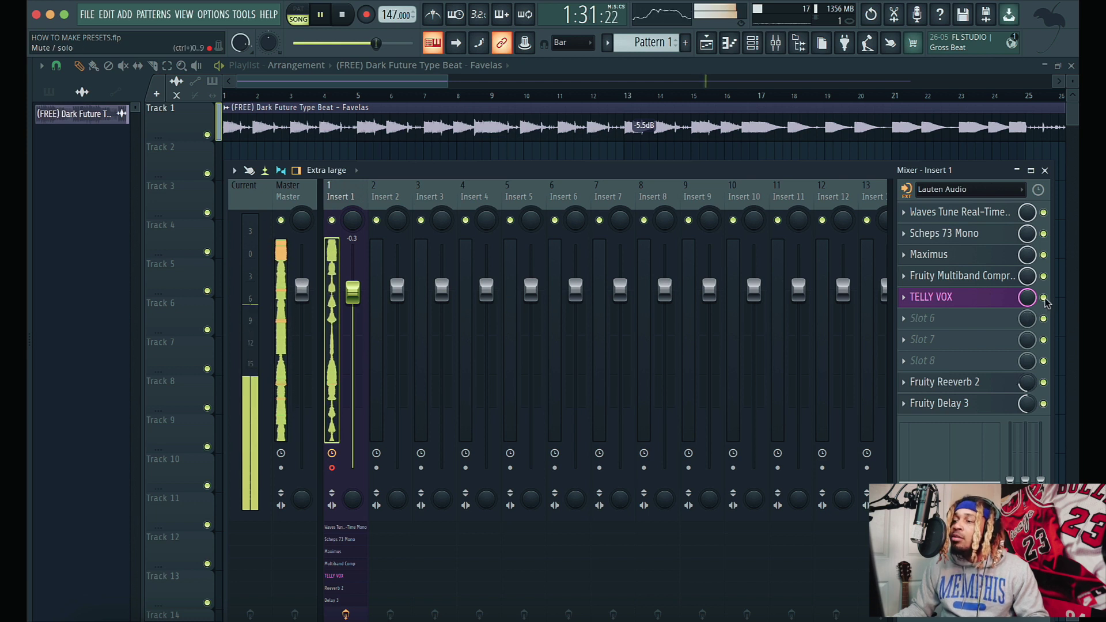
{"action": "key", "text": "space"}
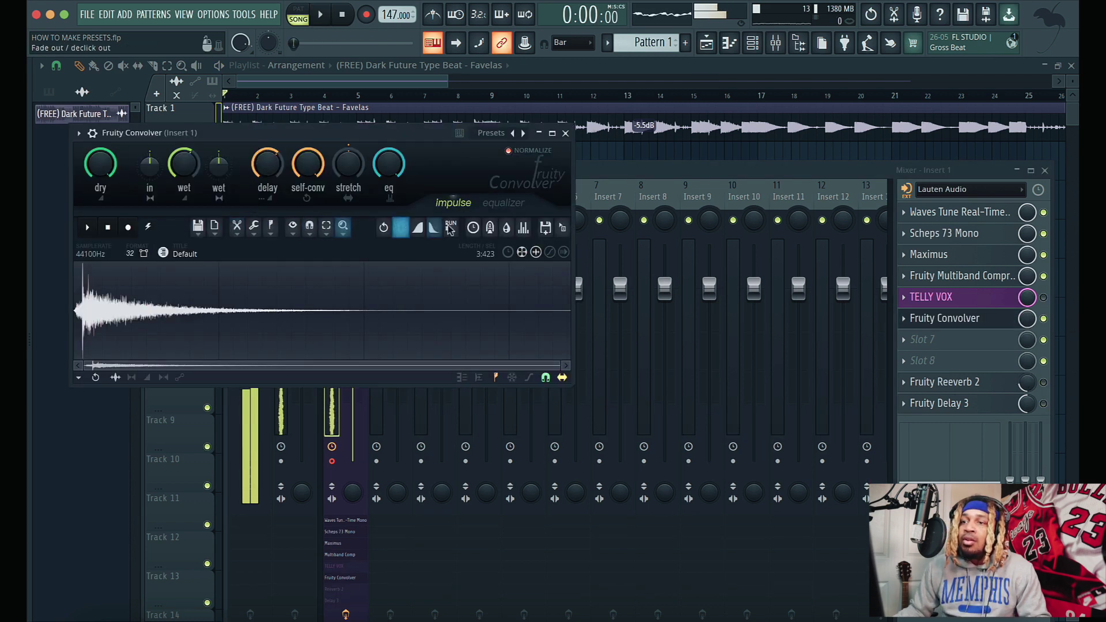
- Look at the Fruity Convolver's blur options, dismiss them unapplied, and set its stretch to about 181%
{"action": "left_click", "coordinate": [507, 228]}
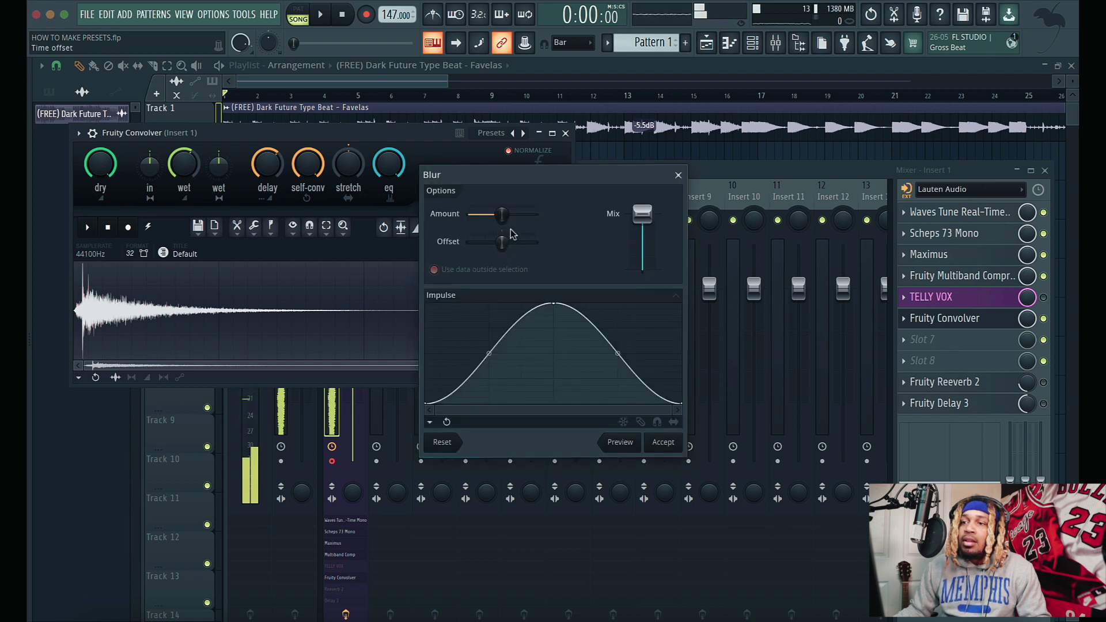
{"action": "left_click", "coordinate": [678, 175]}
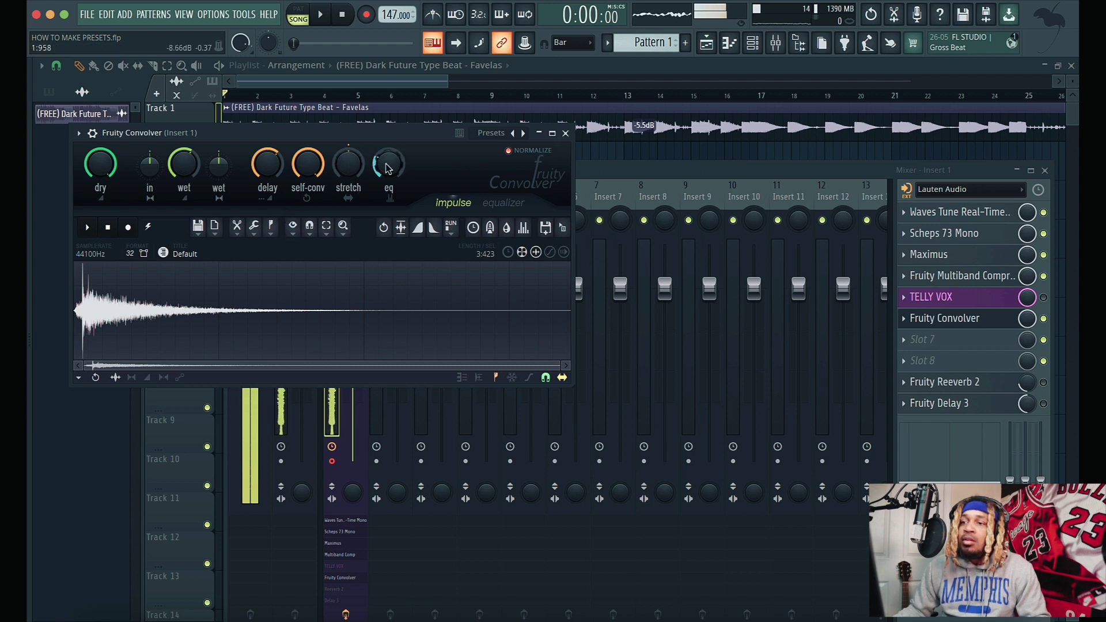
{"action": "left_click_drag", "start_coordinate": [348, 164], "coordinate": [348, 141]}
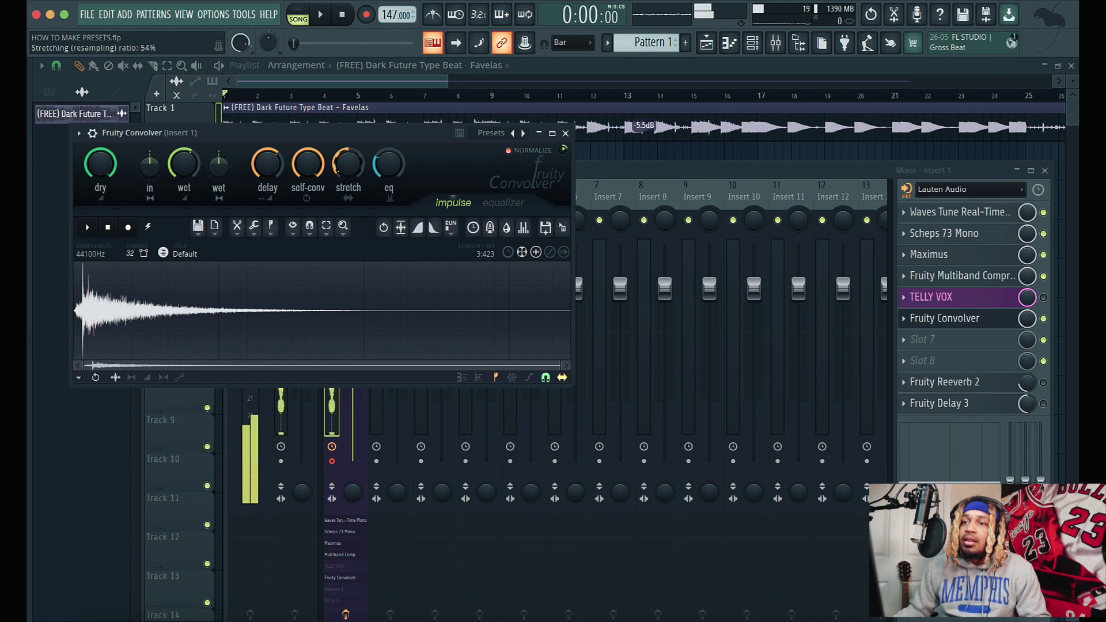
{"action": "left_click_drag", "start_coordinate": [348, 168], "coordinate": [348, 154]}
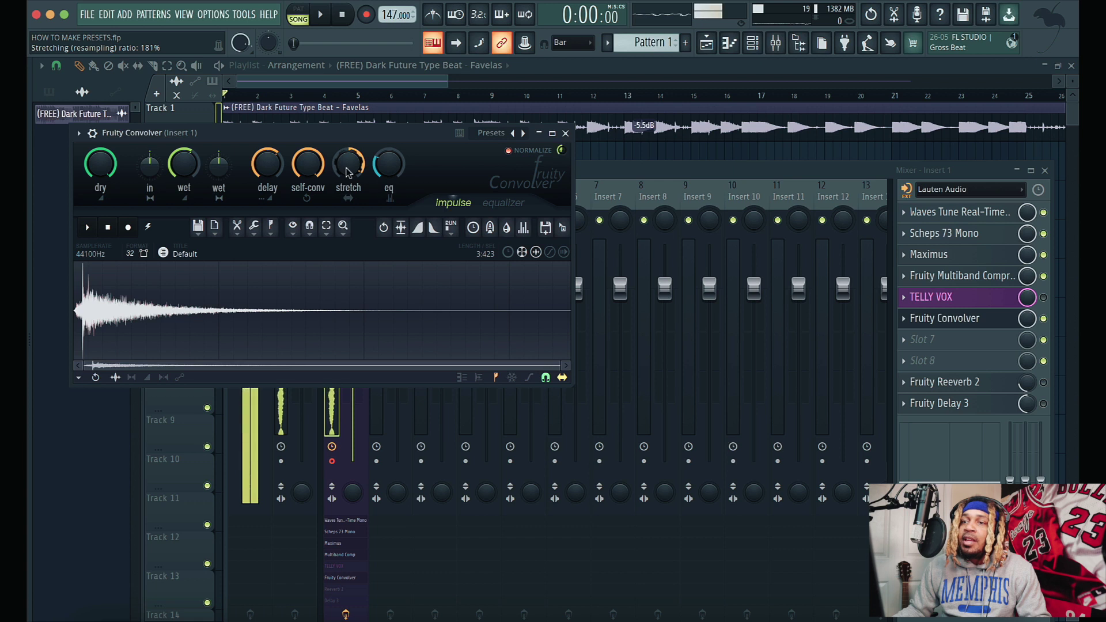
- Fade out the tail of the Convolver's impulse and lower the wet level to about -50 dB
{"action": "left_click", "coordinate": [434, 228]}
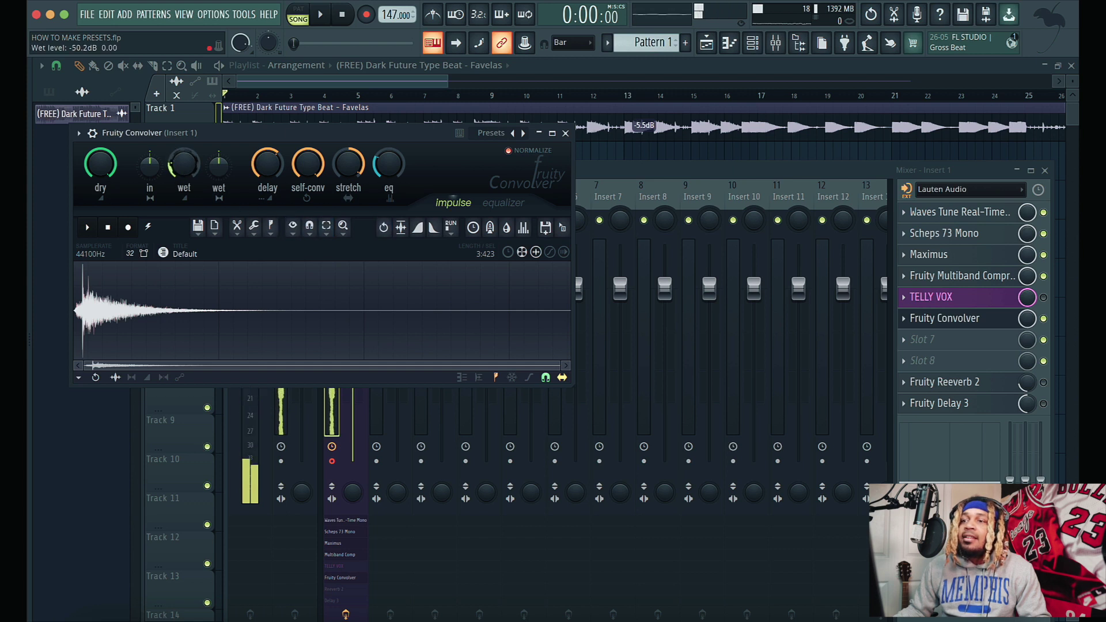
{"action": "left_click_drag", "start_coordinate": [183, 164], "coordinate": [184, 166]}
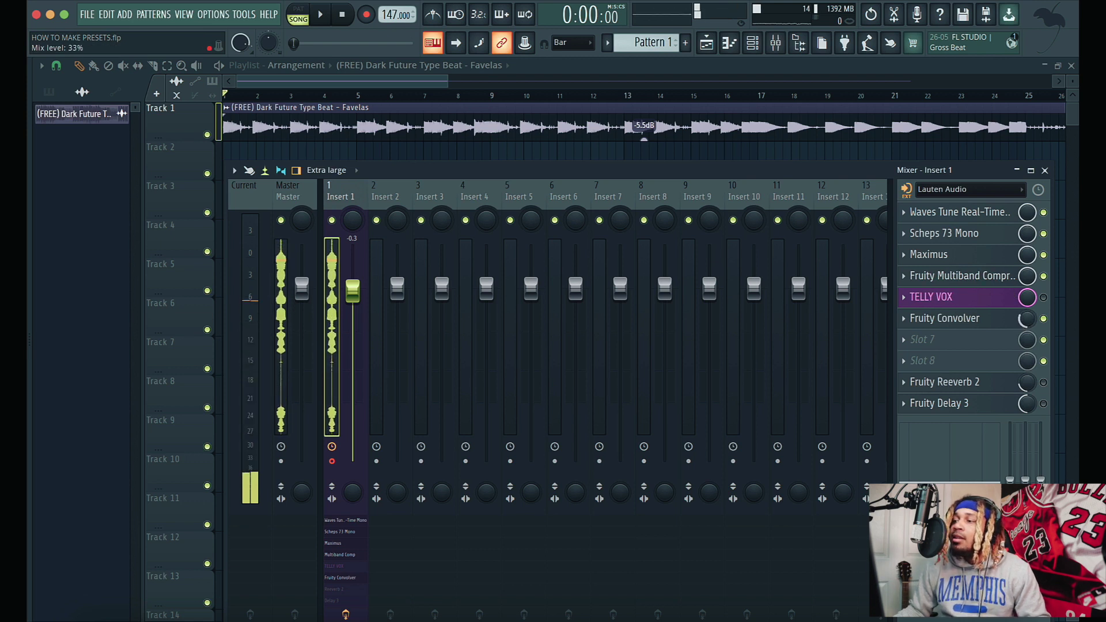
- Reopen the Fruity Convolver from effect slot 6 to review its settings
{"action": "left_click", "coordinate": [938, 318]}
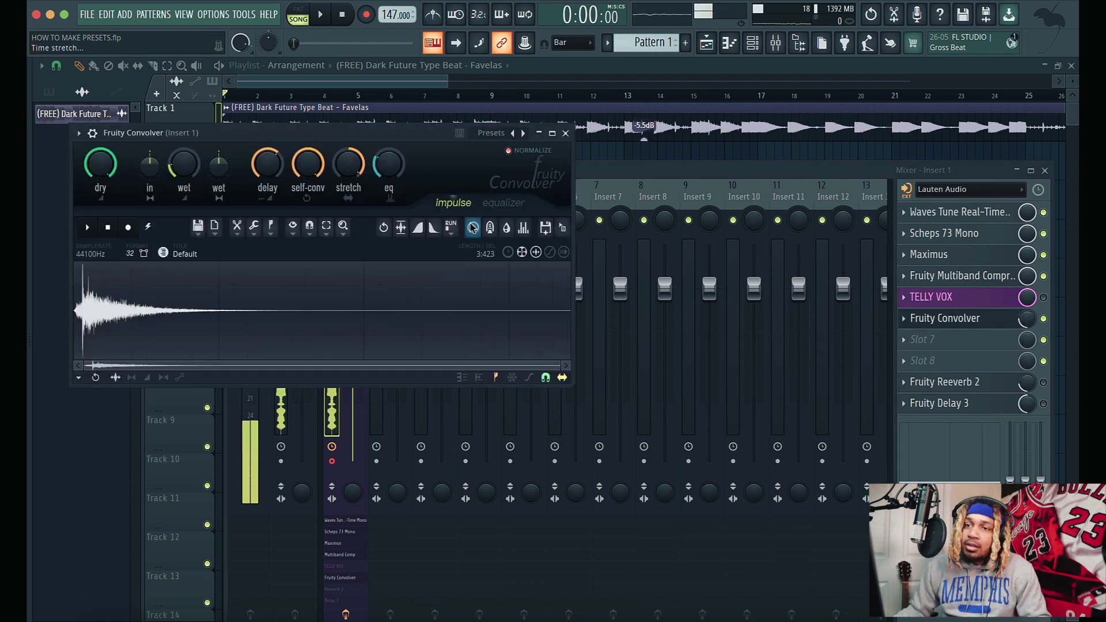
{"action": "left_click", "coordinate": [918, 319]}
{"action": "left_click", "coordinate": [908, 319]}
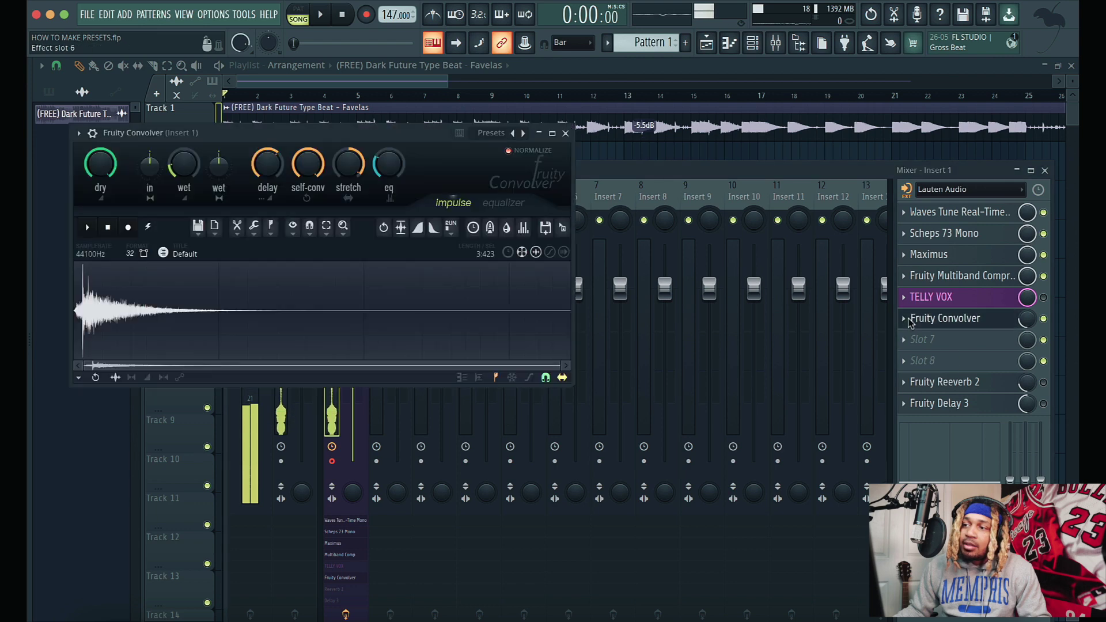
{"action": "left_click", "coordinate": [565, 134]}
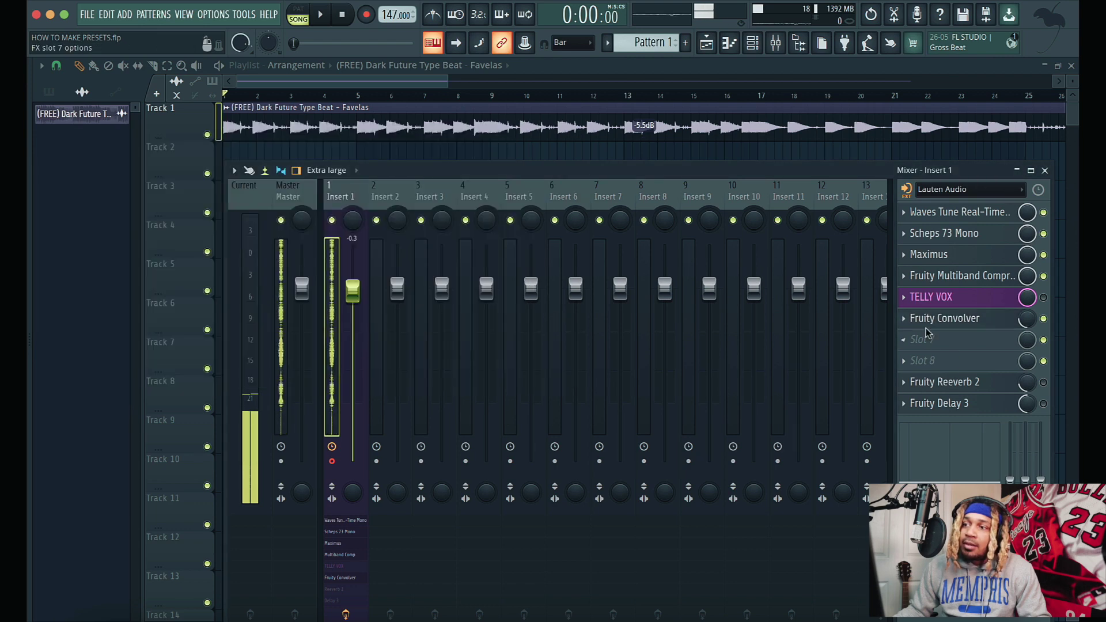
{"action": "left_click", "coordinate": [930, 322]}
{"action": "left_click", "coordinate": [922, 322]}
{"action": "left_click", "coordinate": [921, 320]}
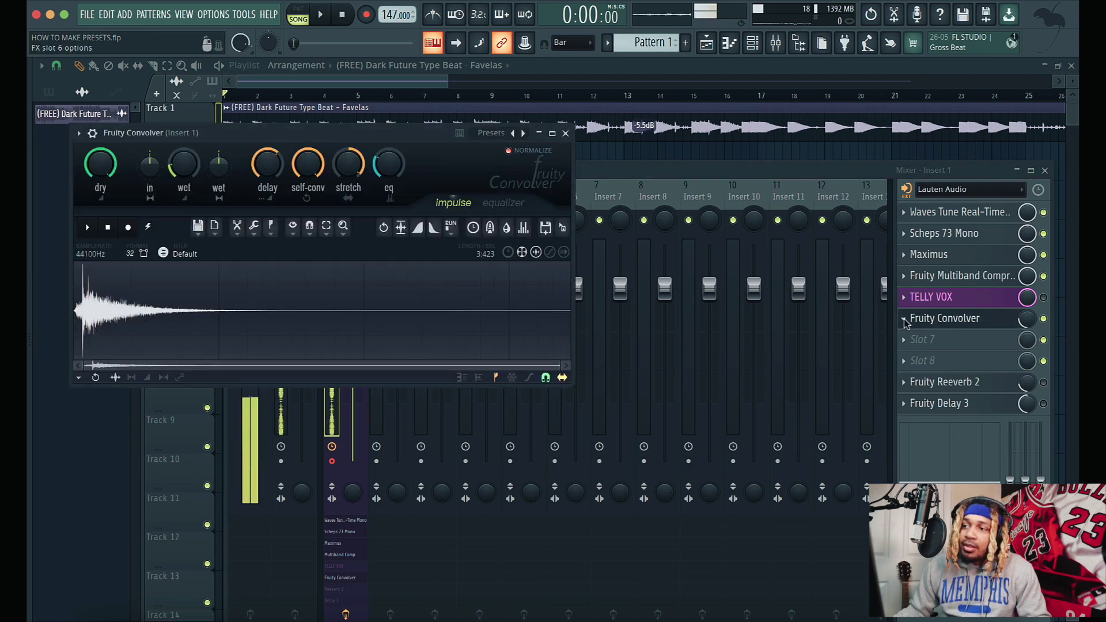
- Rename the Fruity Convolver in slot 6 as WERID VERB and give it the same purple colour as TELLY VOX
{"action": "right_click", "coordinate": [921, 319]}
{"action": "key", "text": "Escape"}
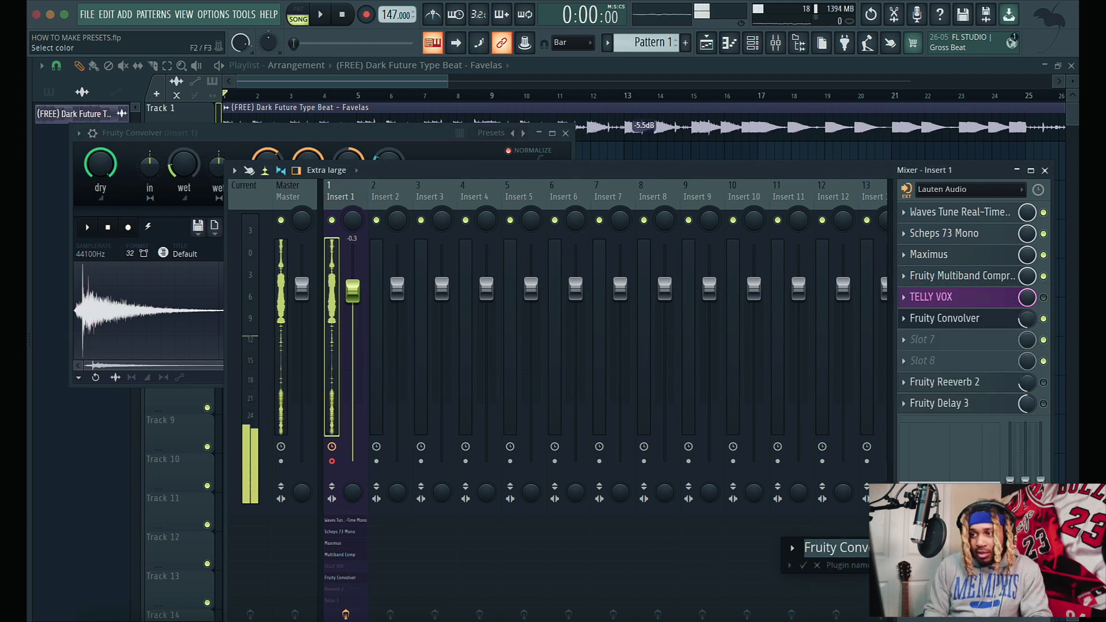
{"action": "type", "text": "WERID VER"}
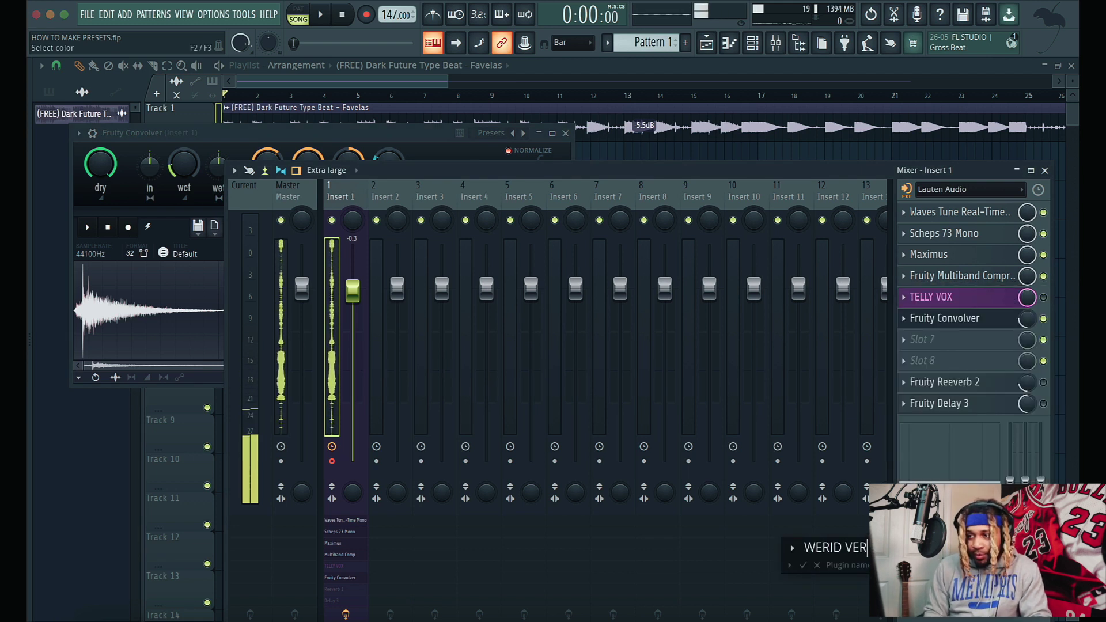
{"action": "left_click", "coordinate": [879, 548]}
{"action": "left_click", "coordinate": [860, 486]}
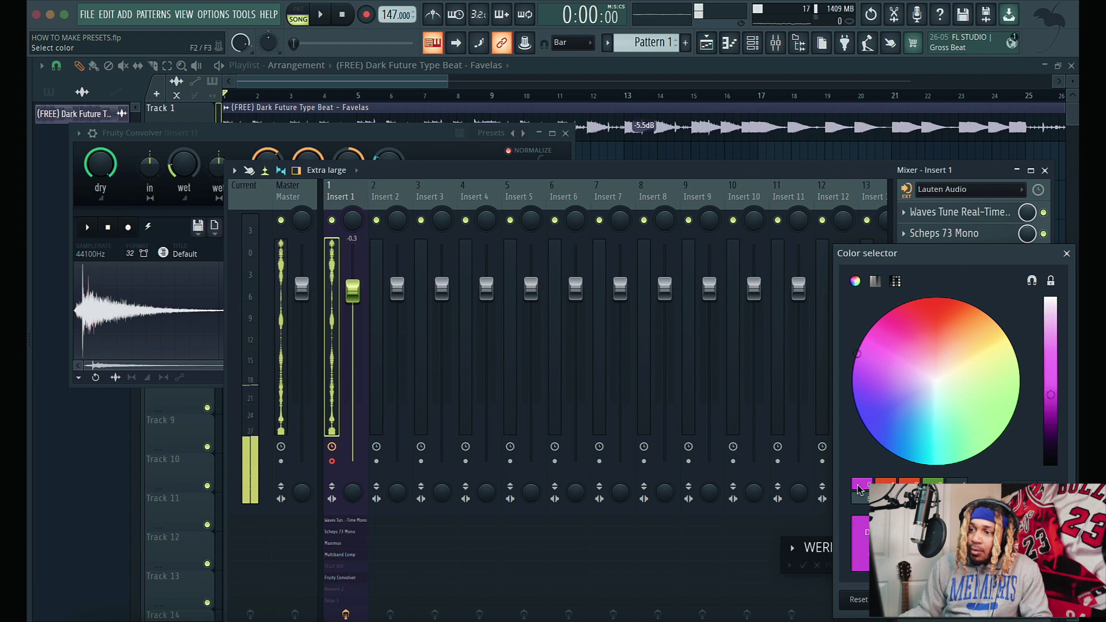
{"action": "left_click", "coordinate": [1031, 615]}
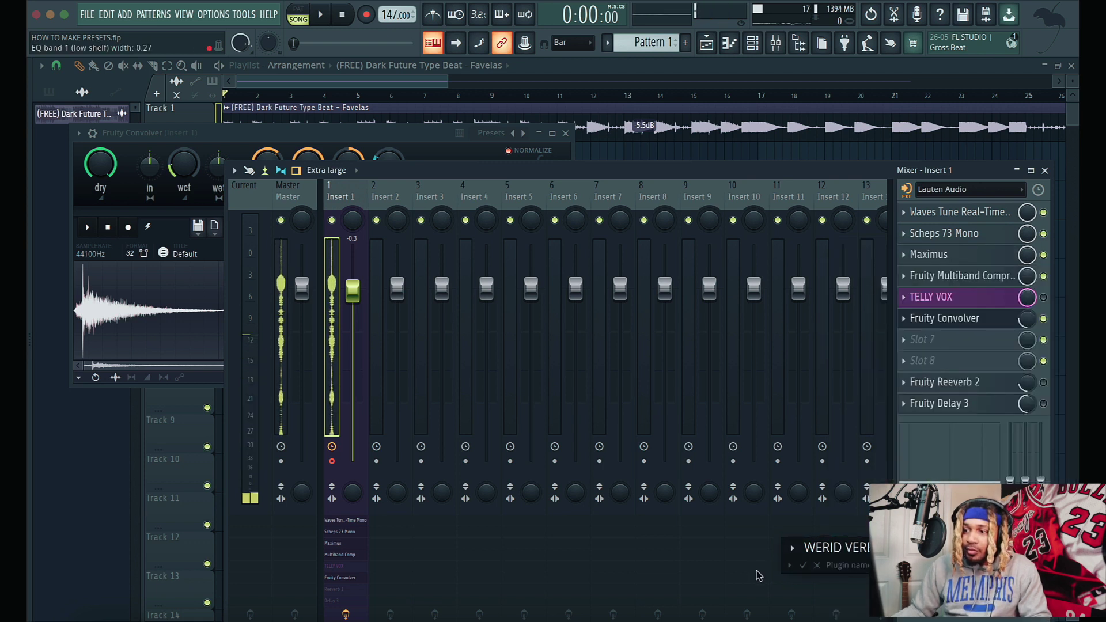
{"action": "left_click", "coordinate": [803, 566]}
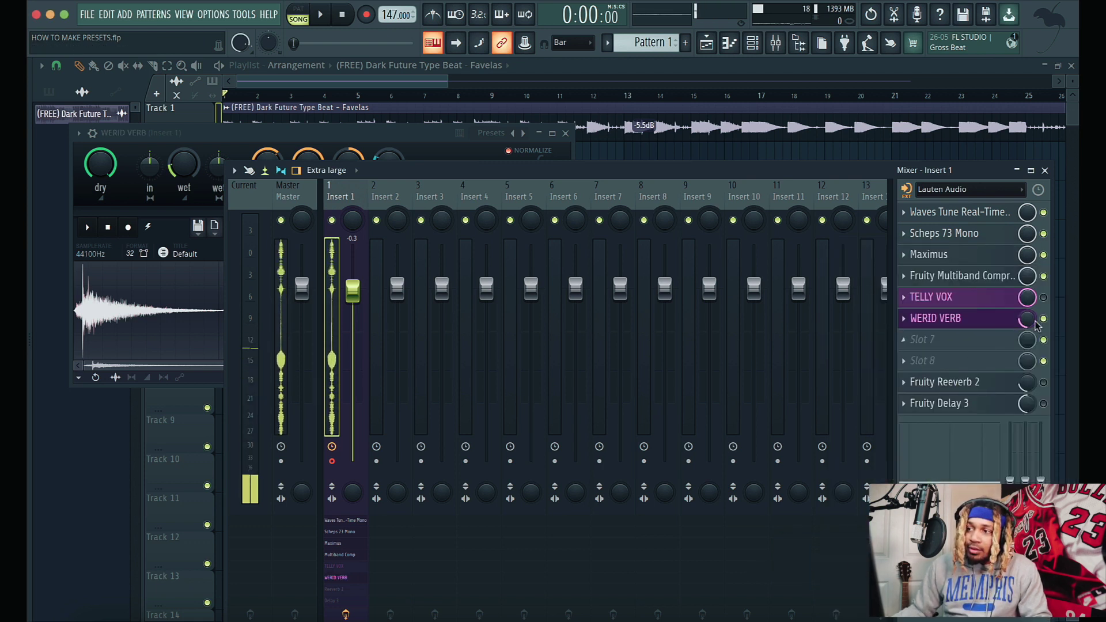
- Add Fruity Flangus to effect slot 7 on Insert 1, look over its default settings, and close its window
{"action": "left_click", "coordinate": [918, 340]}
{"action": "scroll", "coordinate": [817, 331], "scroll_direction": "down", "scroll_amount": 5}
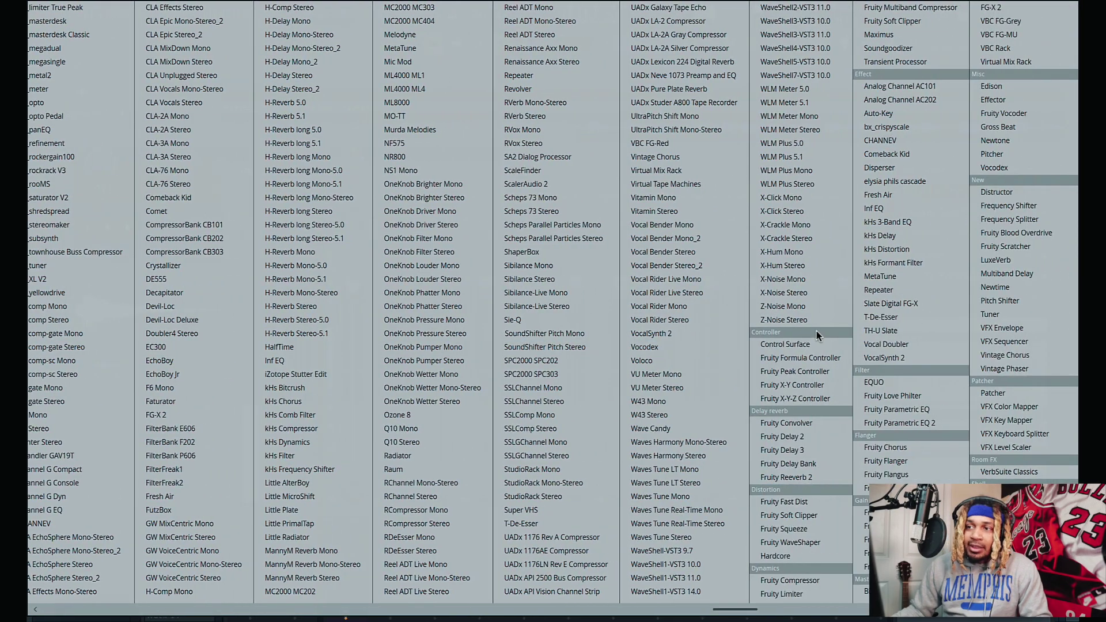
{"action": "scroll", "coordinate": [818, 330], "scroll_direction": "down", "scroll_amount": 1}
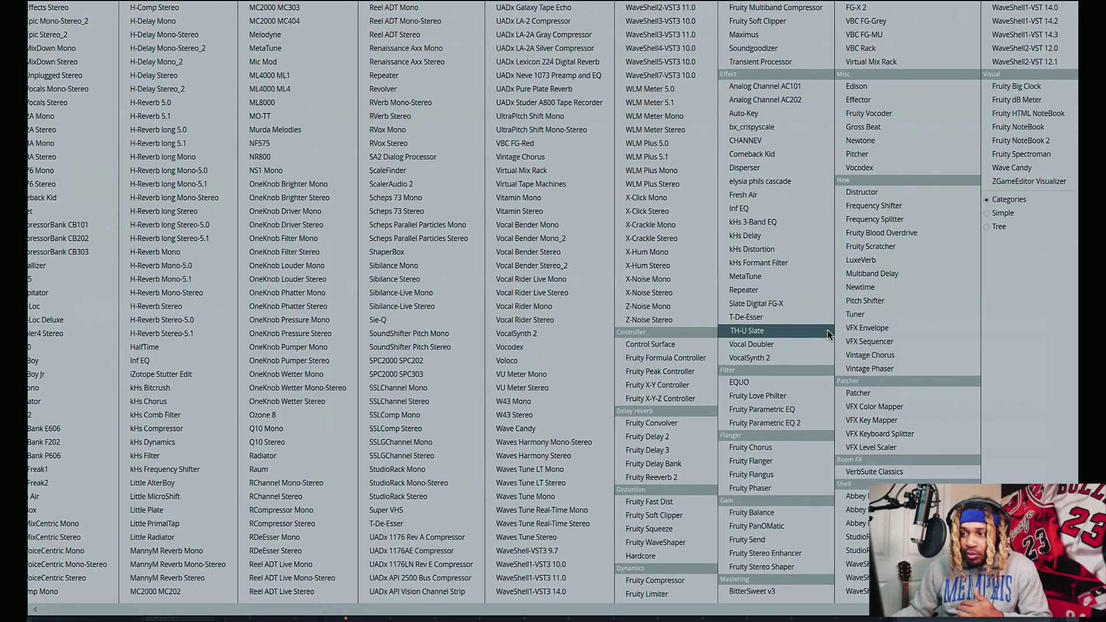
{"action": "left_click", "coordinate": [761, 474]}
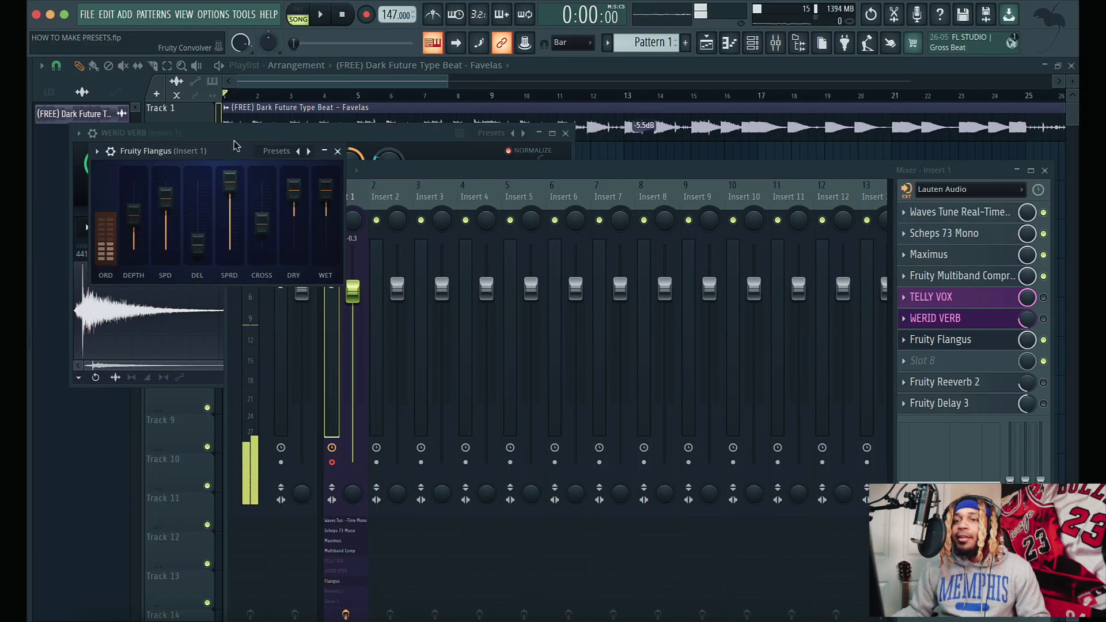
{"action": "left_click_drag", "start_coordinate": [234, 151], "coordinate": [511, 208]}
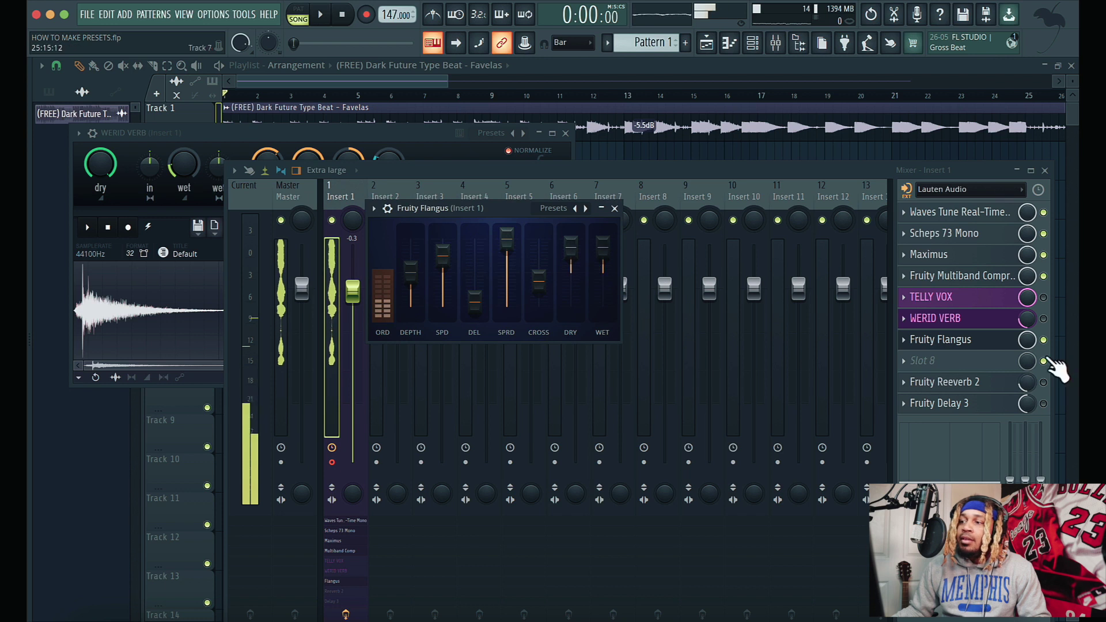
{"action": "key", "text": "Escape"}
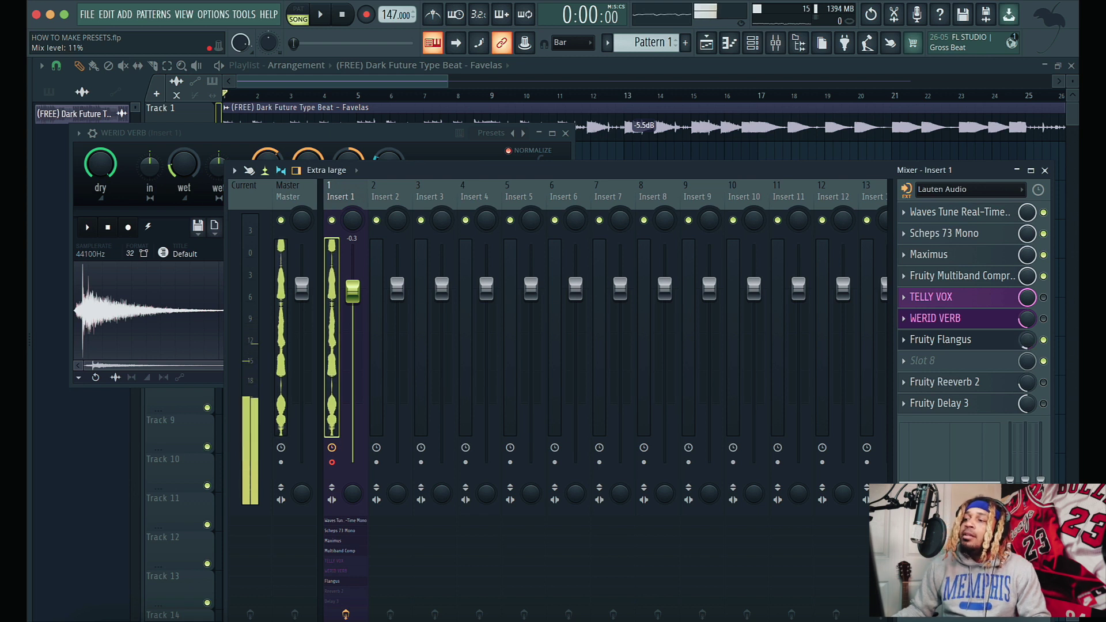
- Close the WERID VERB window, play the song, and re-enable the Fruity Reeverb 2 and Fruity Delay 3 slots
{"action": "left_click", "coordinate": [565, 133]}
{"action": "key", "text": "space"}
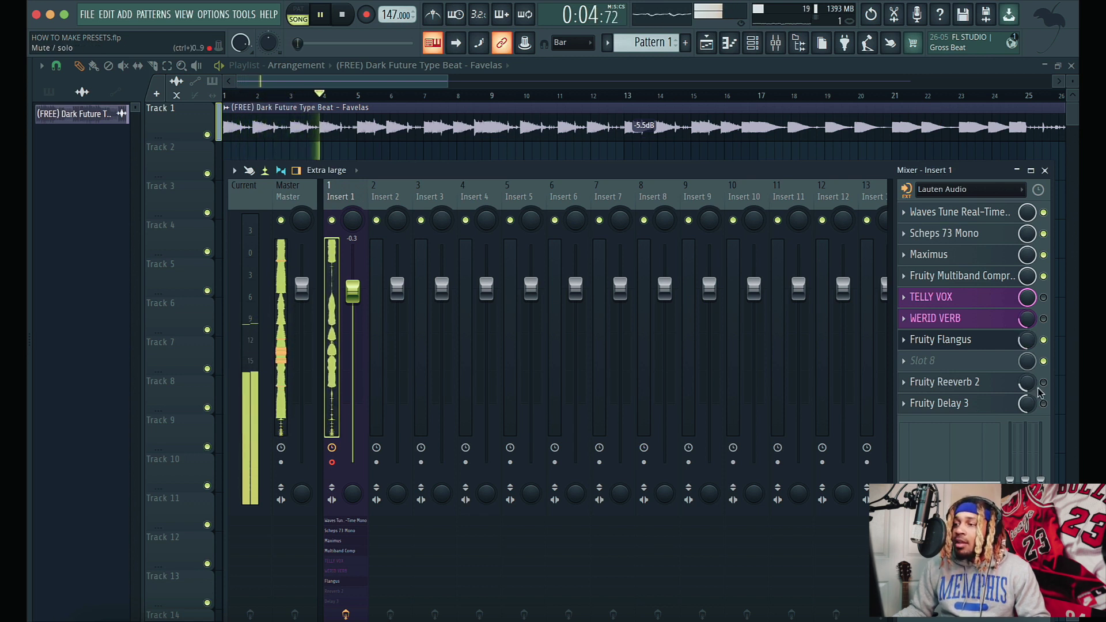
{"action": "left_click", "coordinate": [1043, 404]}
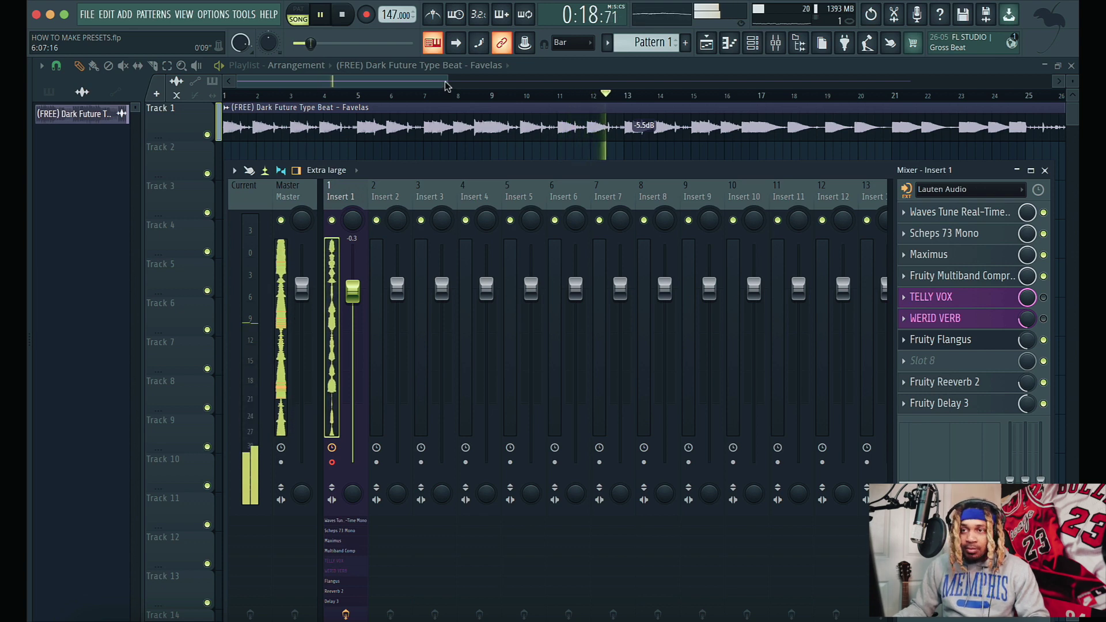
- Lower the WERID VERB slot's mix level to about 15% and disable the TELLY VOX slot while the song plays
{"action": "key", "text": "F9"}
{"action": "left_click_drag", "start_coordinate": [444, 85], "coordinate": [571, 85]}
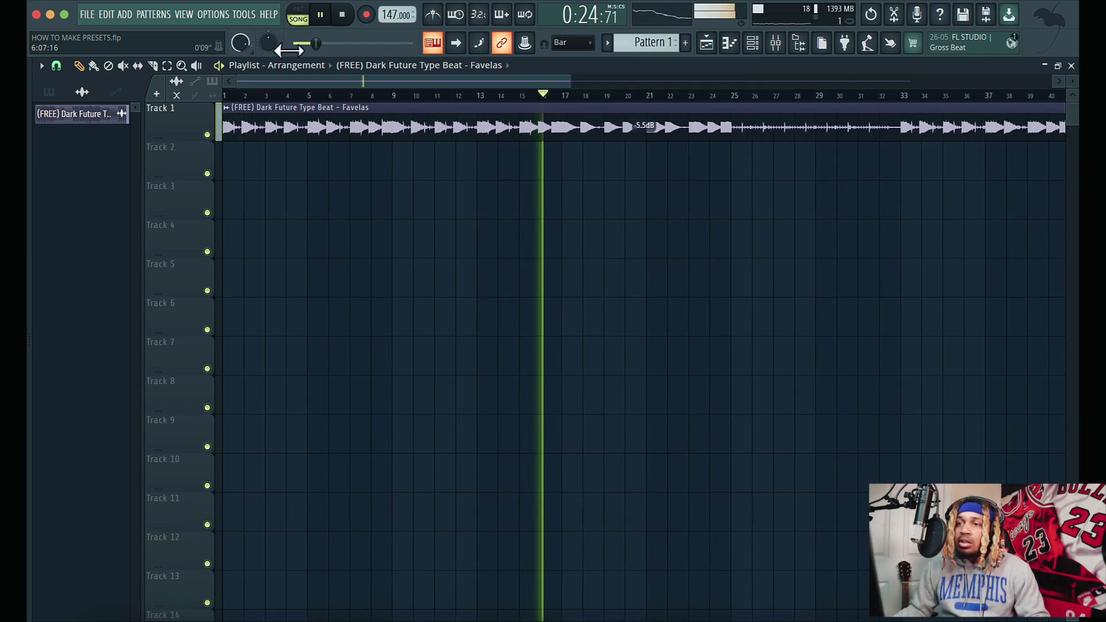
{"action": "left_click", "coordinate": [776, 44]}
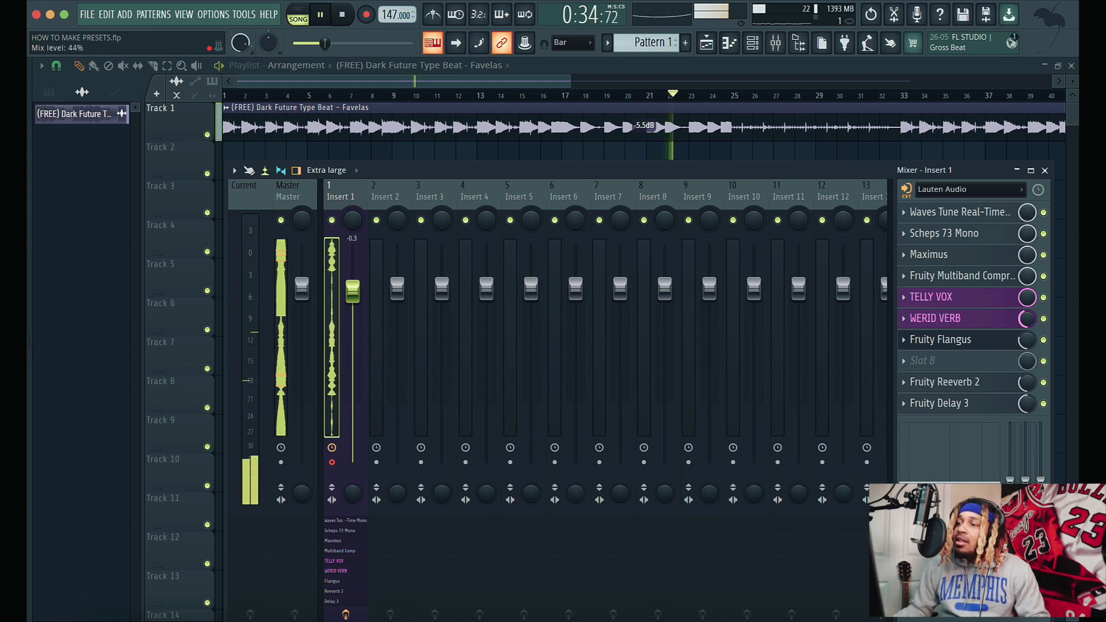
{"action": "left_click_drag", "start_coordinate": [1027, 318], "coordinate": [1027, 314]}
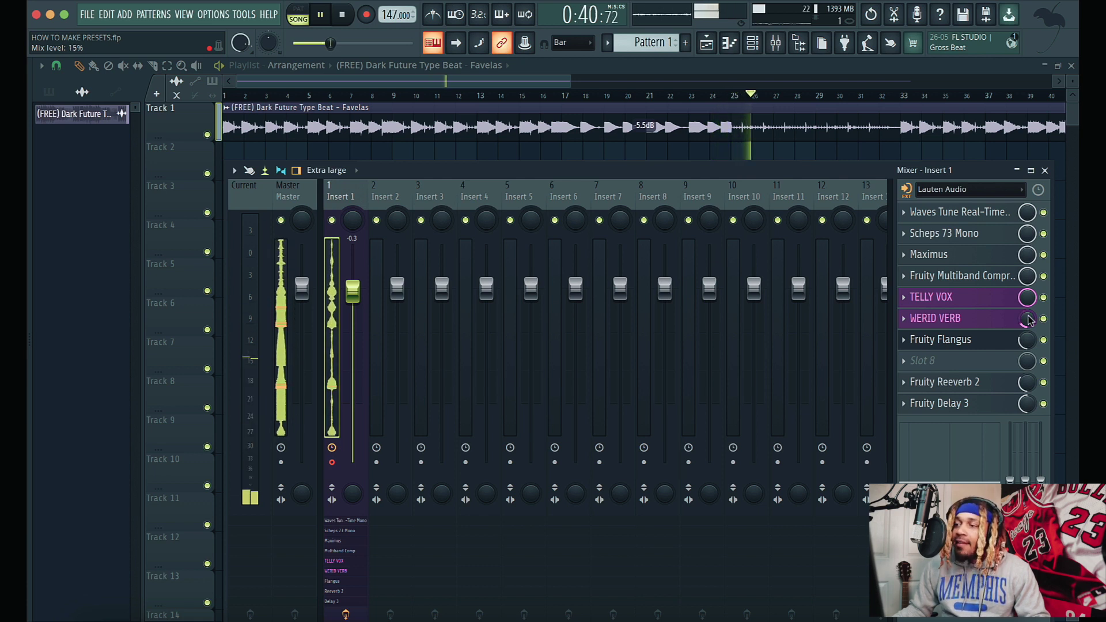
{"action": "left_click", "coordinate": [1044, 299]}
{"action": "left_click_drag", "start_coordinate": [1027, 318], "coordinate": [1027, 343]}
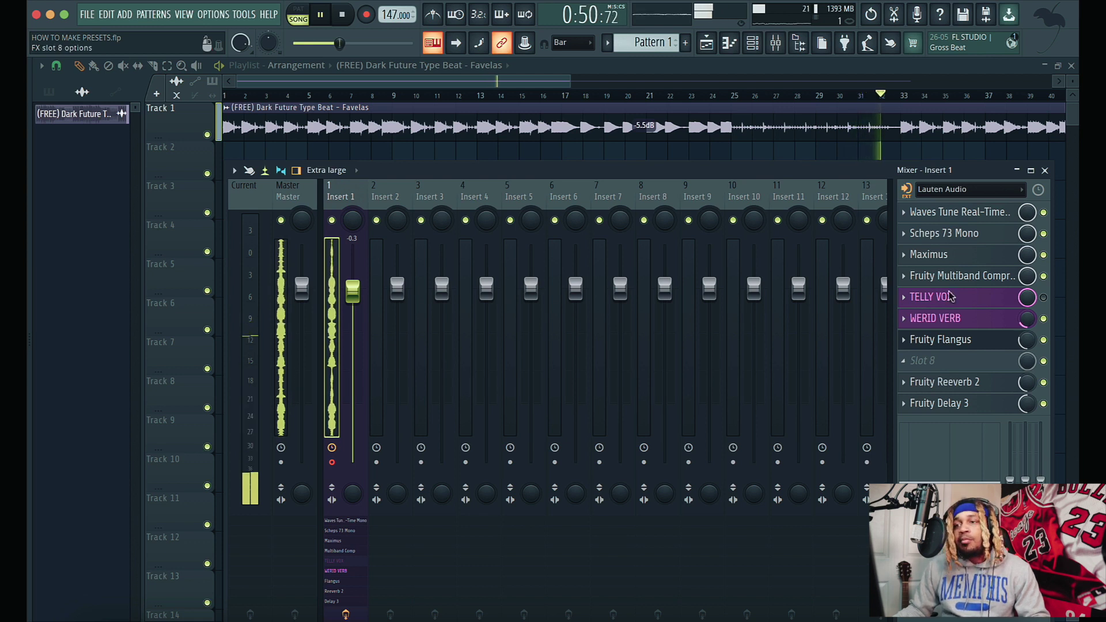
- Zoom the playlist timeline out to show about 44 bars and return to the mixer
{"action": "left_click", "coordinate": [1043, 297]}
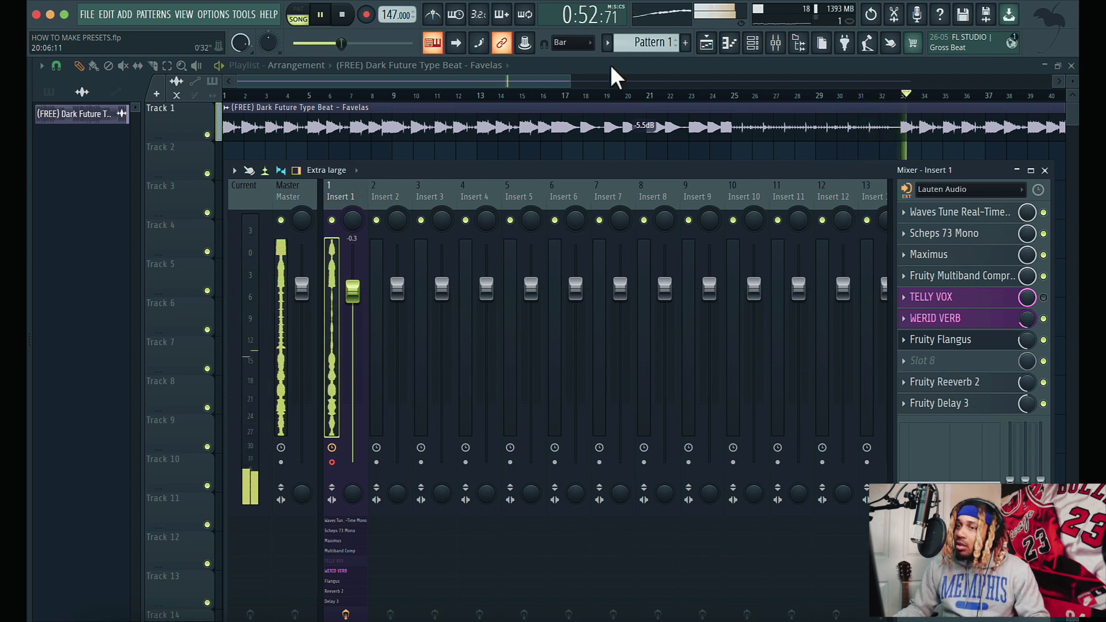
{"action": "key", "text": "F9"}
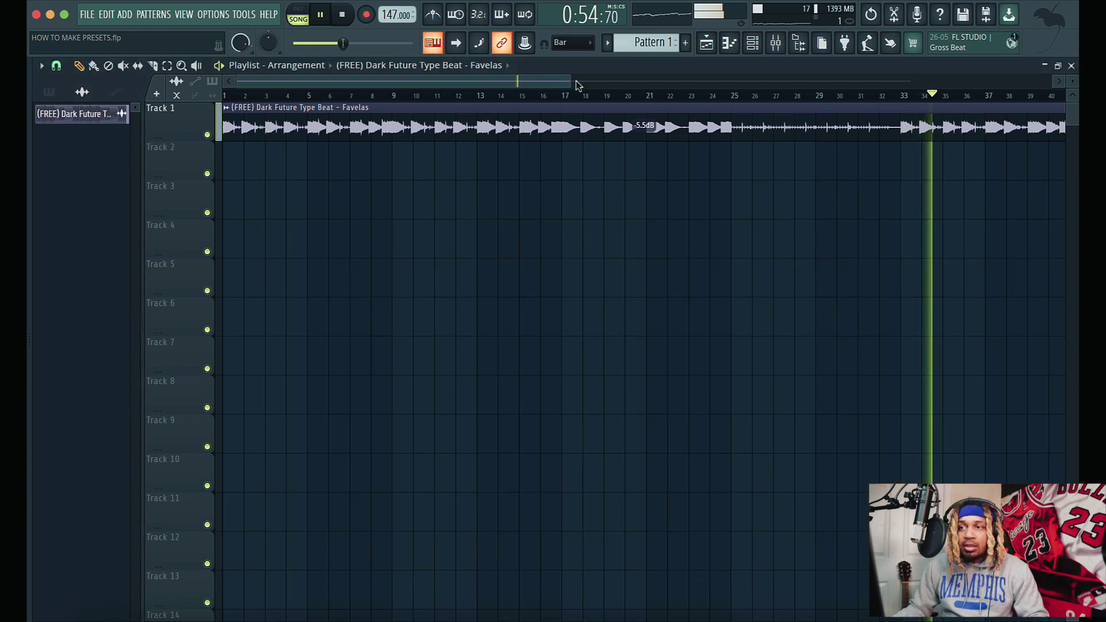
{"action": "left_click_drag", "start_coordinate": [571, 81], "coordinate": [605, 85]}
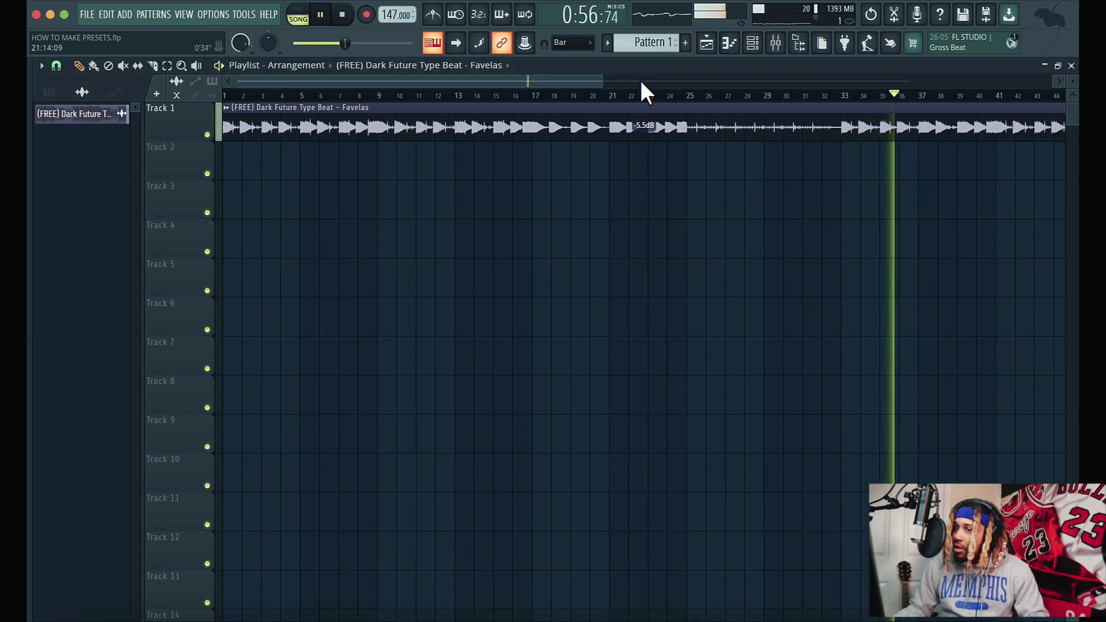
{"action": "left_click", "coordinate": [775, 43]}
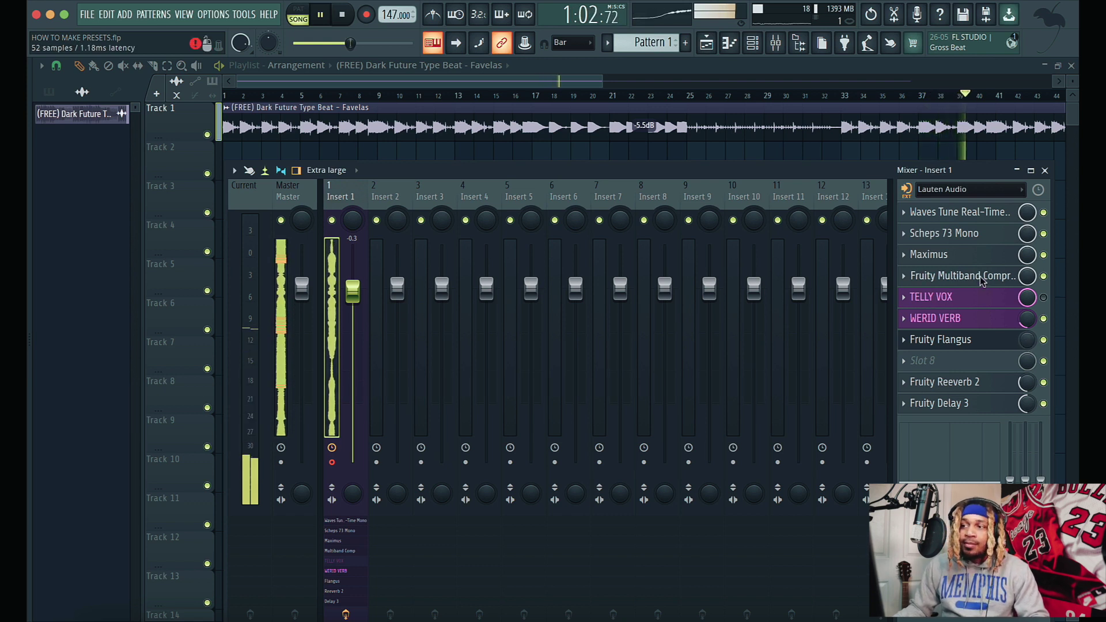
- Open Scheps 73 Mono, check its low gain setting, and close its window
{"action": "left_click", "coordinate": [951, 233]}
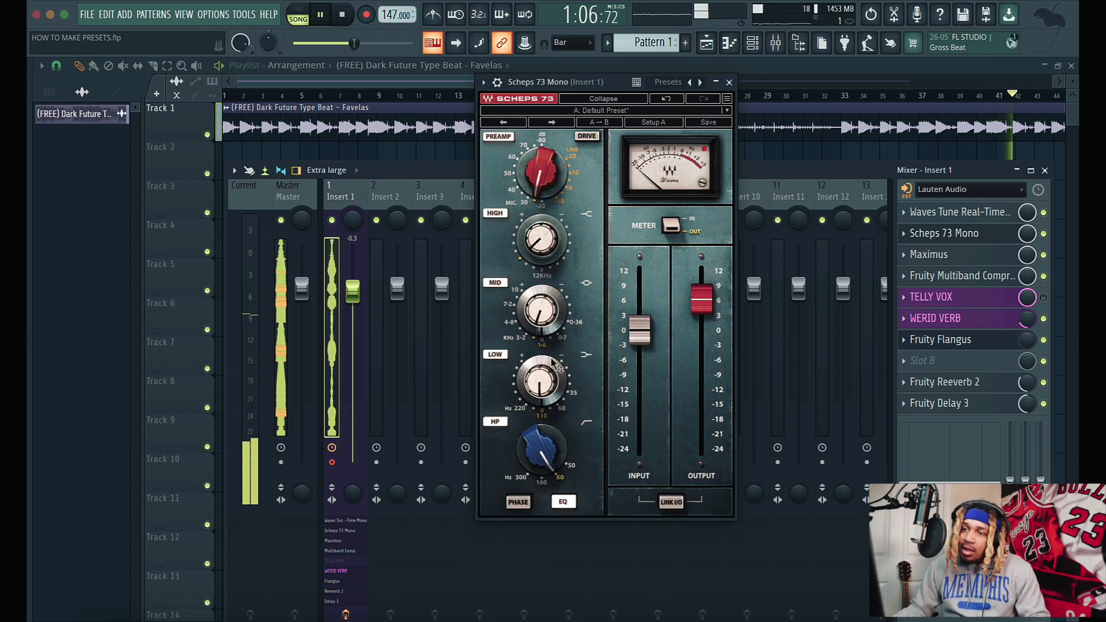
{"action": "mouse_move", "coordinate": [540, 380]}
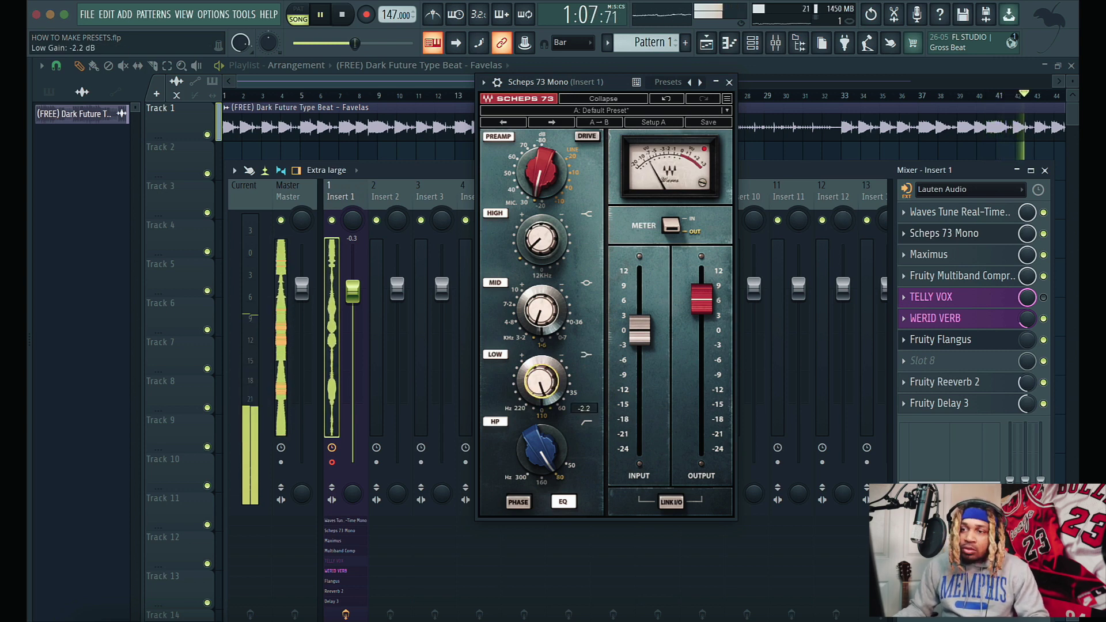
{"action": "left_click", "coordinate": [729, 84]}
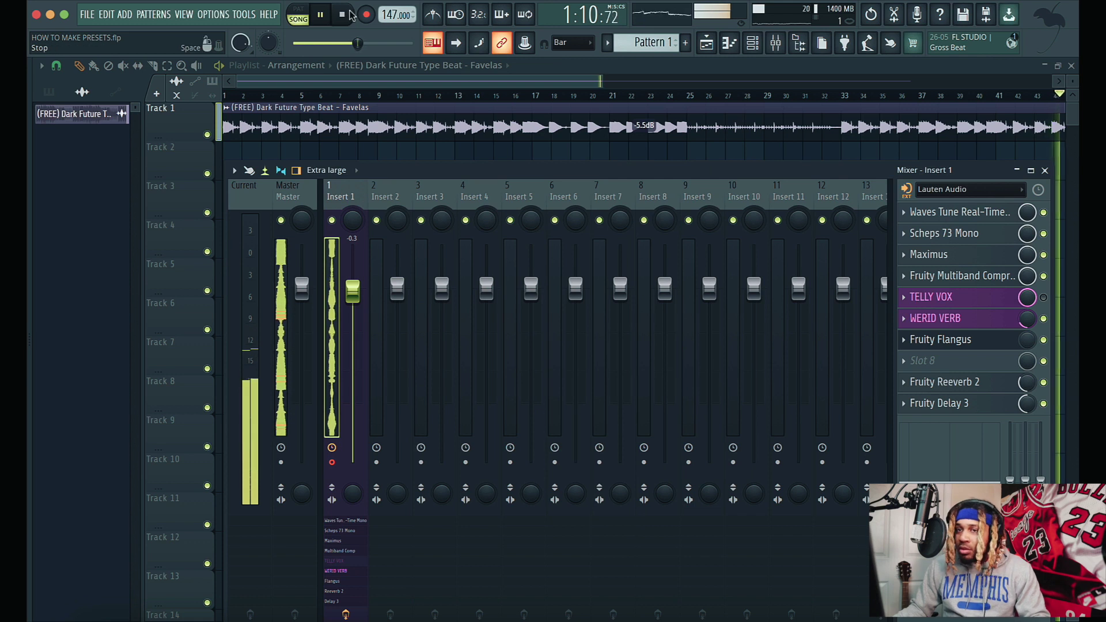
- Save the Insert 1 mixer track state under a new name in the Mixer presets folder
{"action": "right_click", "coordinate": [367, 185]}
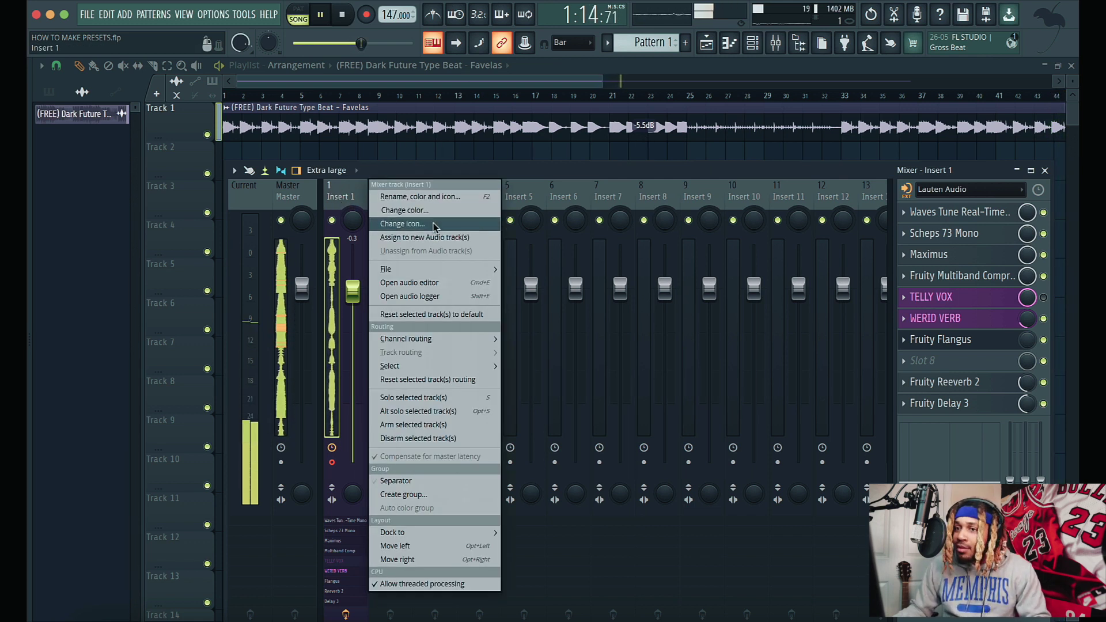
{"action": "mouse_move", "coordinate": [427, 268]}
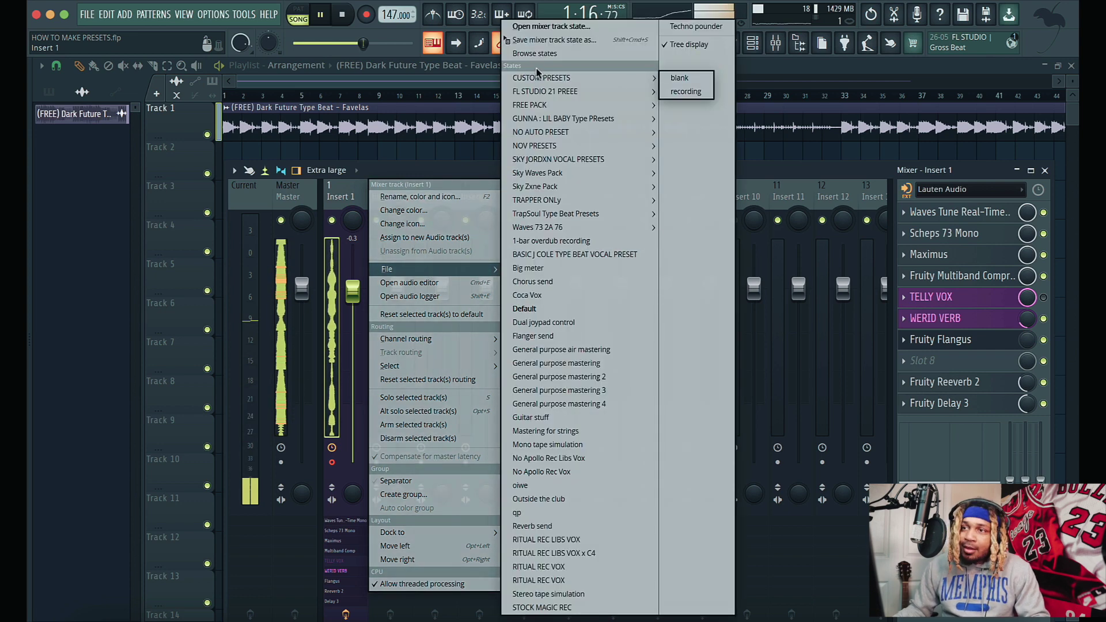
{"action": "left_click", "coordinate": [538, 39]}
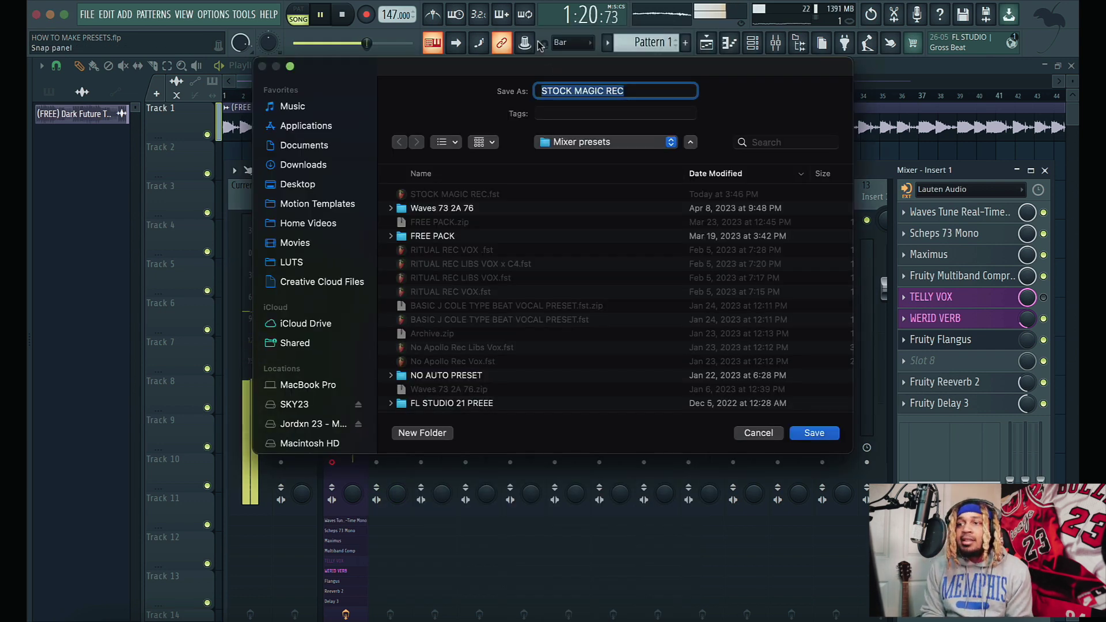
{"action": "key", "text": "BackSpace"}
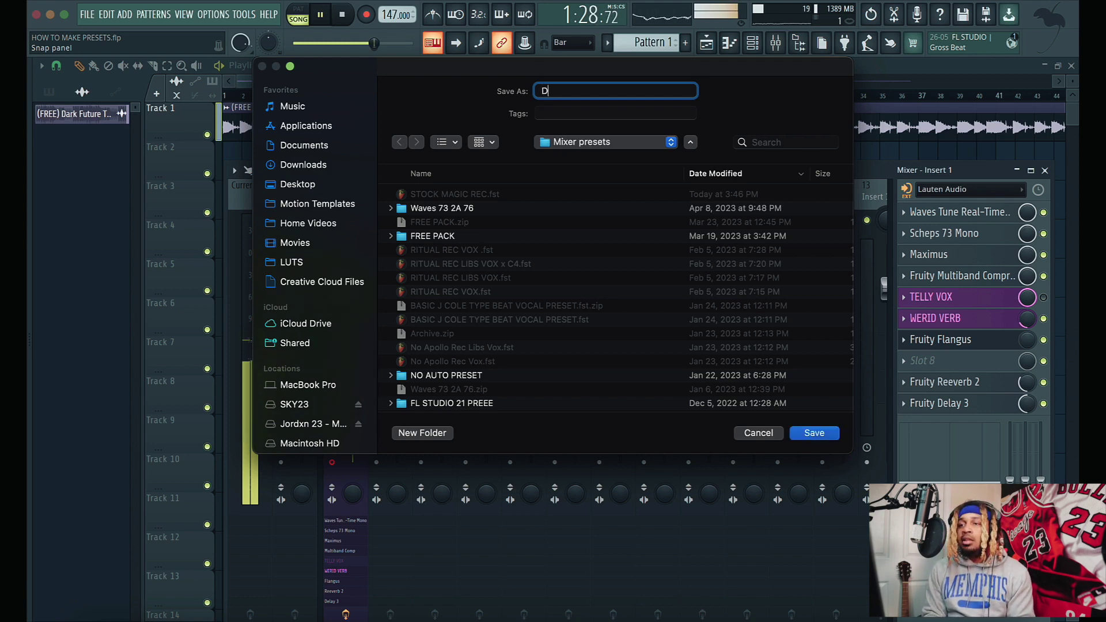
{"action": "key", "text": "Return"}
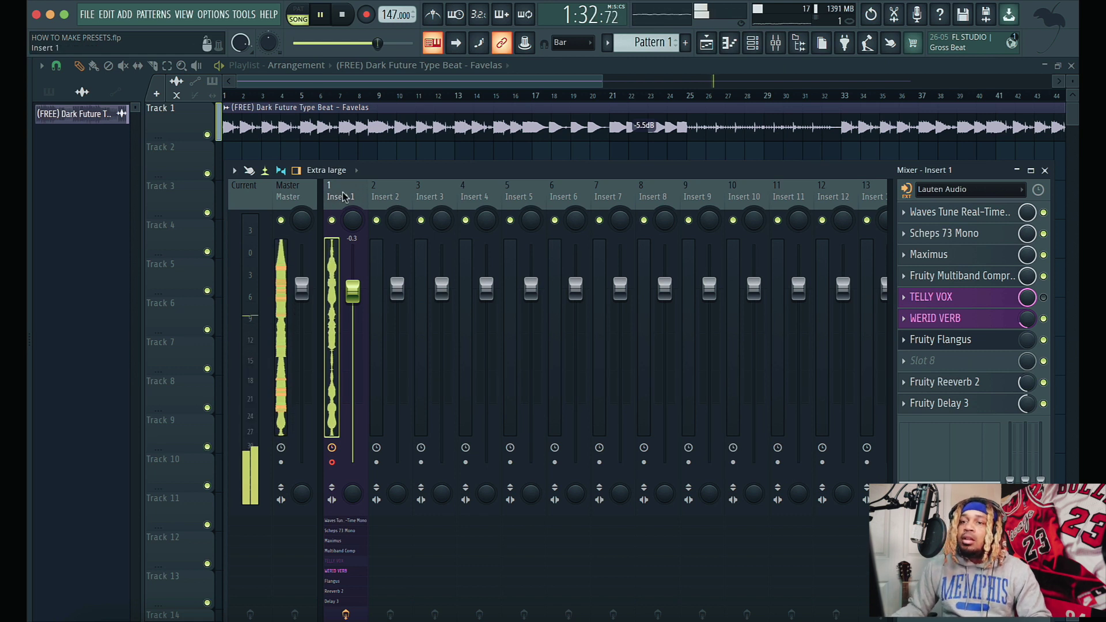
- Rename mixer Insert 1 as DEMO VOX and colour it Medium Sea Green (#10C48E)
{"action": "right_click", "coordinate": [364, 184]}
{"action": "left_click", "coordinate": [392, 193]}
{"action": "type", "text": "D"}
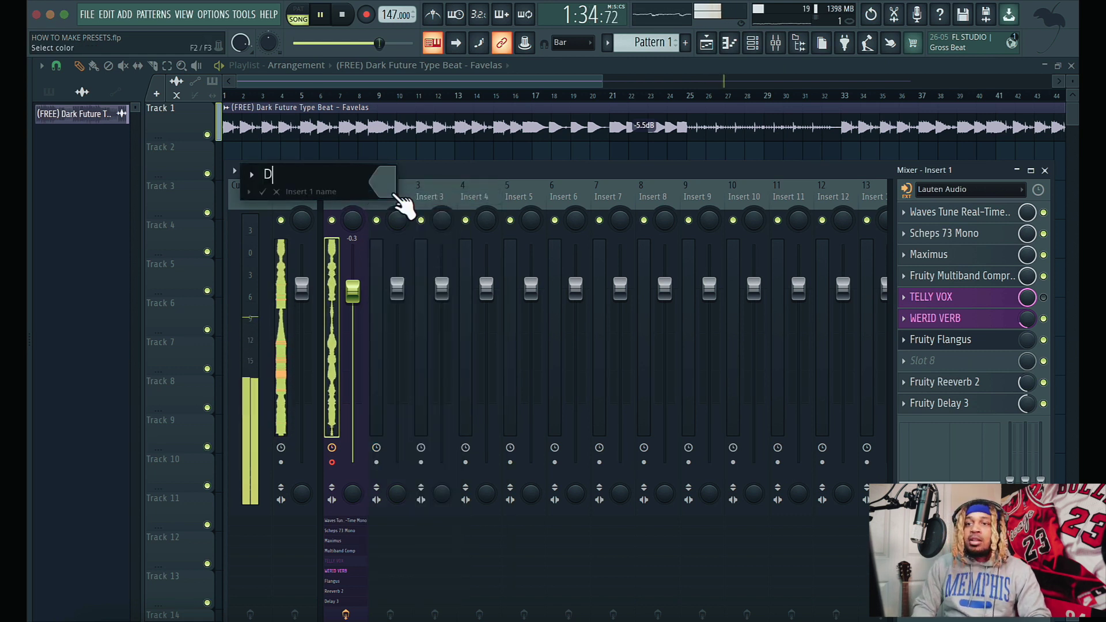
{"action": "type", "text": "EMO VOX"}
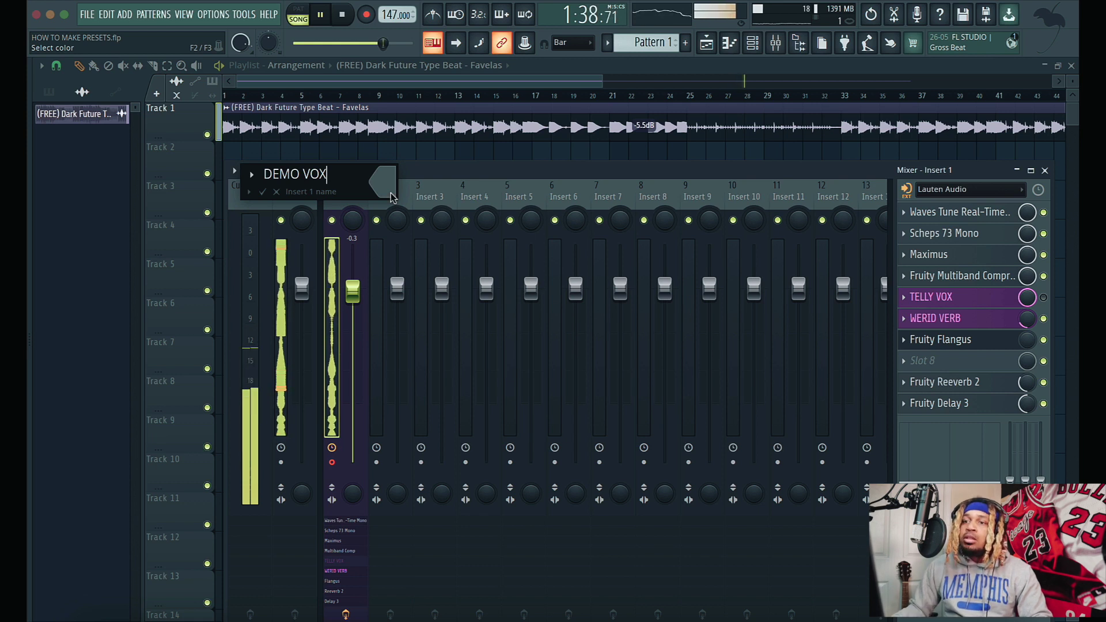
{"action": "left_click", "coordinate": [391, 198]}
{"action": "left_click", "coordinate": [478, 418]}
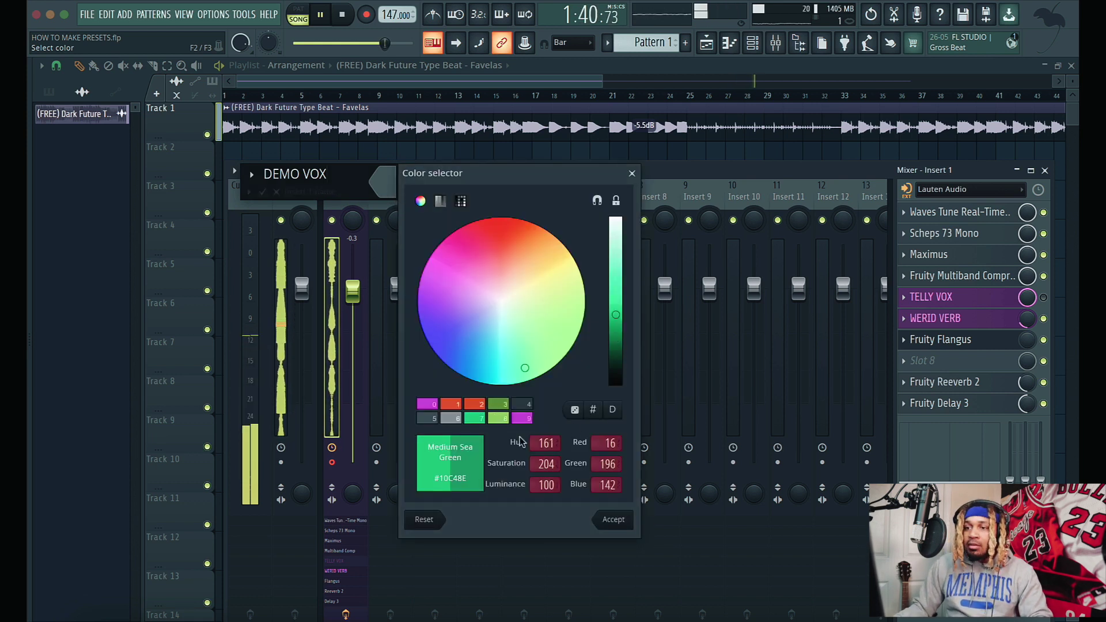
{"action": "left_click", "coordinate": [613, 519]}
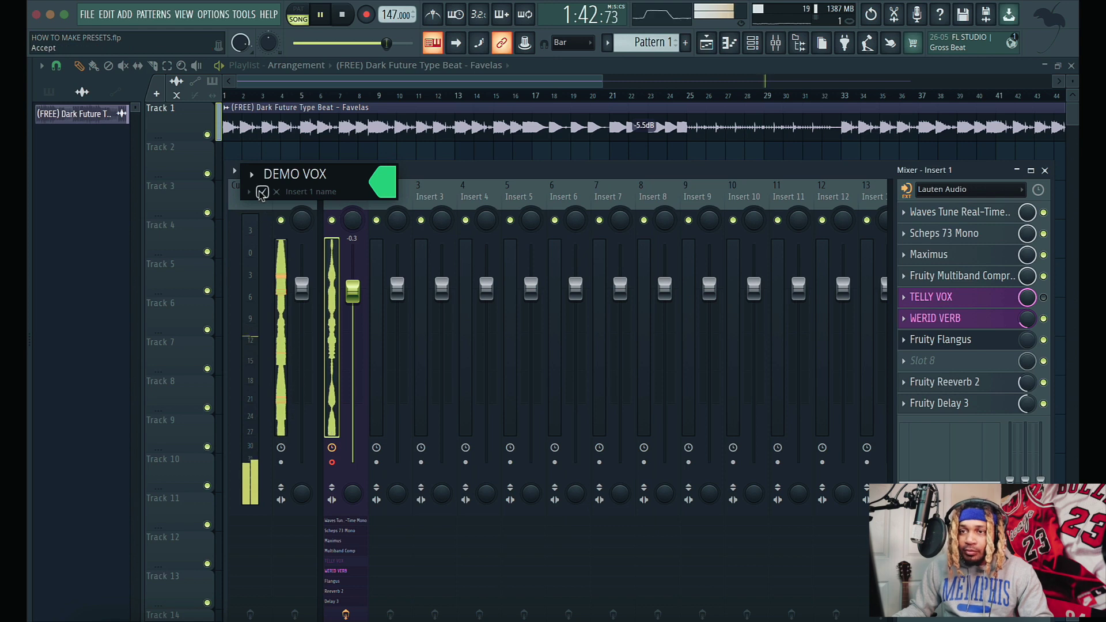
{"action": "key", "text": "Return"}
- Assign DEMO VOX to a new playlist audio track and make Track 3 an audio track on Insert 20
{"action": "right_click", "coordinate": [369, 181]}
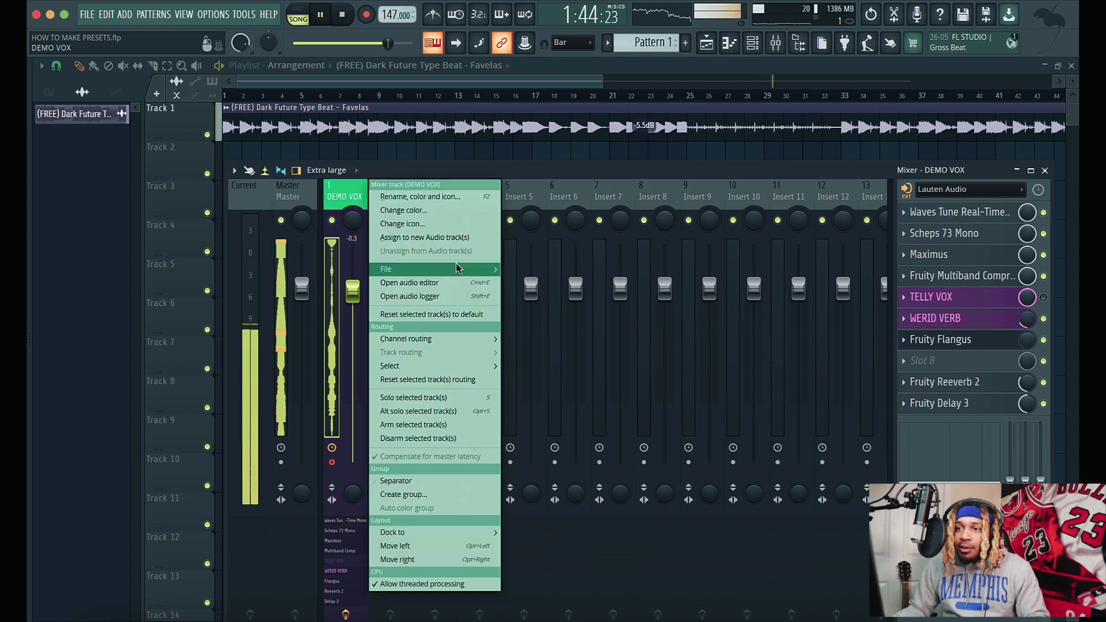
{"action": "left_click", "coordinate": [425, 238]}
{"action": "right_click", "coordinate": [179, 199]}
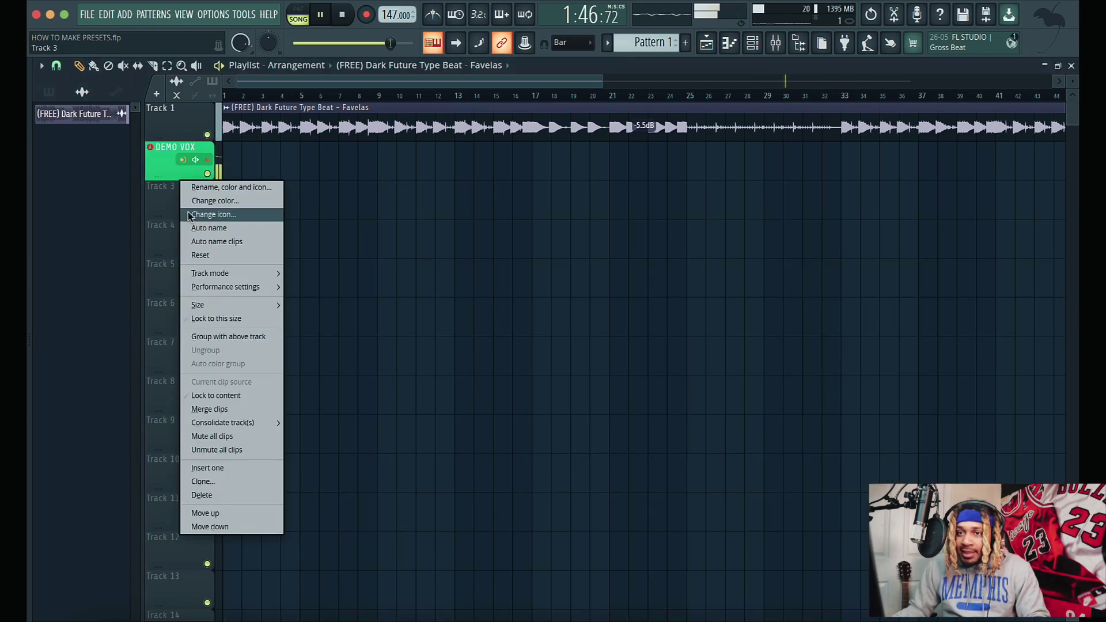
{"action": "mouse_move", "coordinate": [231, 273]}
{"action": "mouse_move", "coordinate": [314, 287]}
{"action": "left_click", "coordinate": [370, 282]}
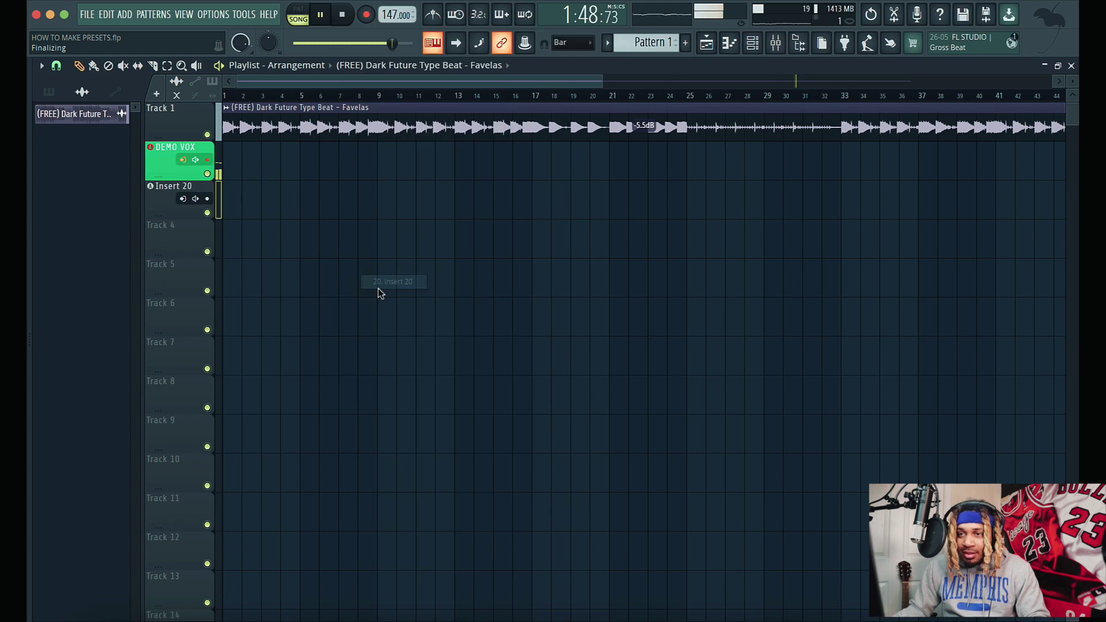
- Turn playlist Tracks 4, 5 and 6 into audio tracks on Insert 24, Insert 23 and Insert 27
{"action": "right_click", "coordinate": [202, 223]}
{"action": "mouse_move", "coordinate": [238, 314]}
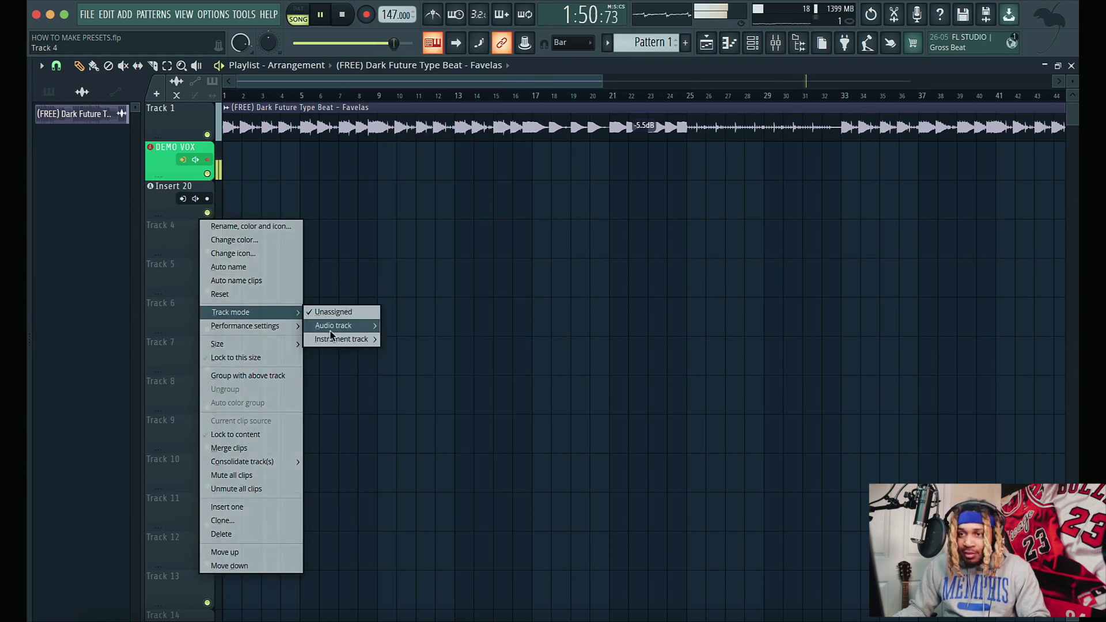
{"action": "mouse_move", "coordinate": [337, 324]}
{"action": "left_click", "coordinate": [415, 348]}
{"action": "right_click", "coordinate": [177, 288]}
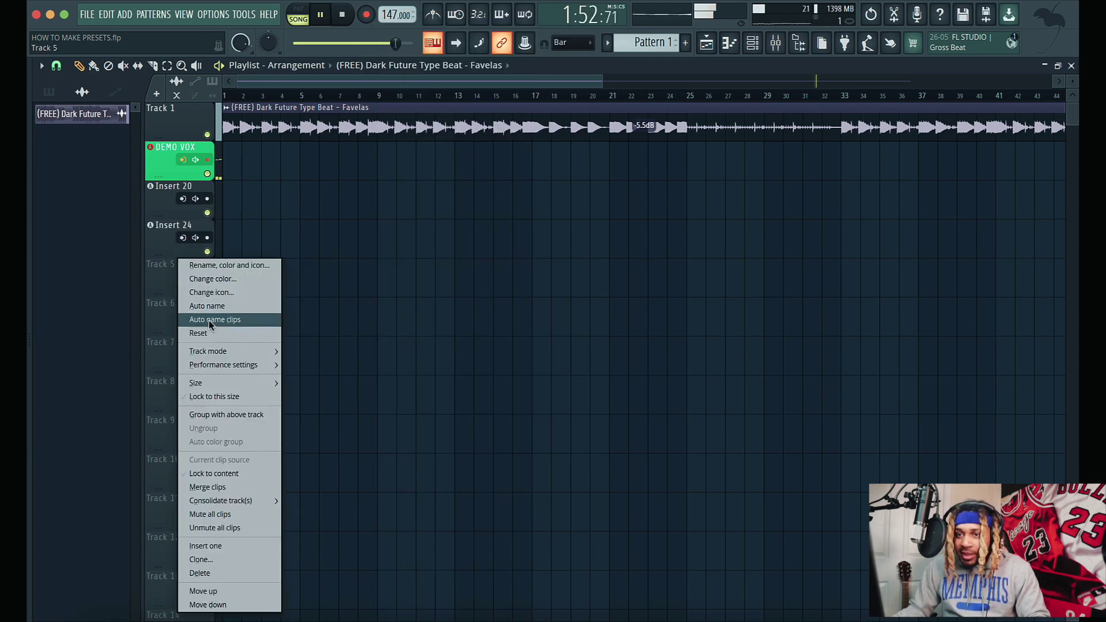
{"action": "mouse_move", "coordinate": [230, 351]}
{"action": "mouse_move", "coordinate": [314, 364]}
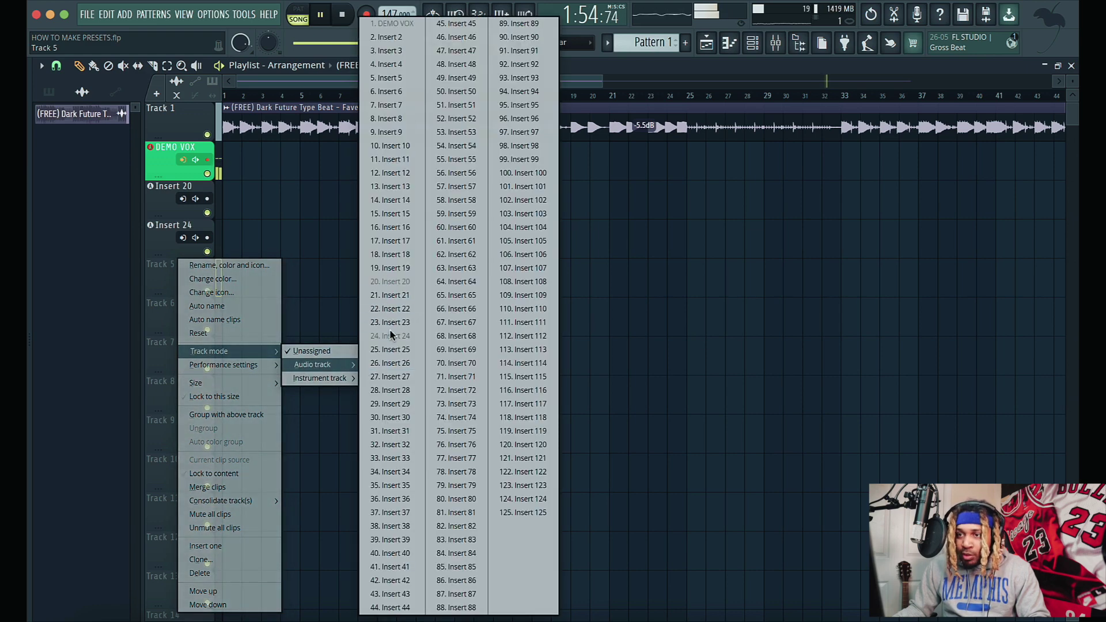
{"action": "left_click", "coordinate": [392, 324]}
{"action": "right_click", "coordinate": [170, 311]}
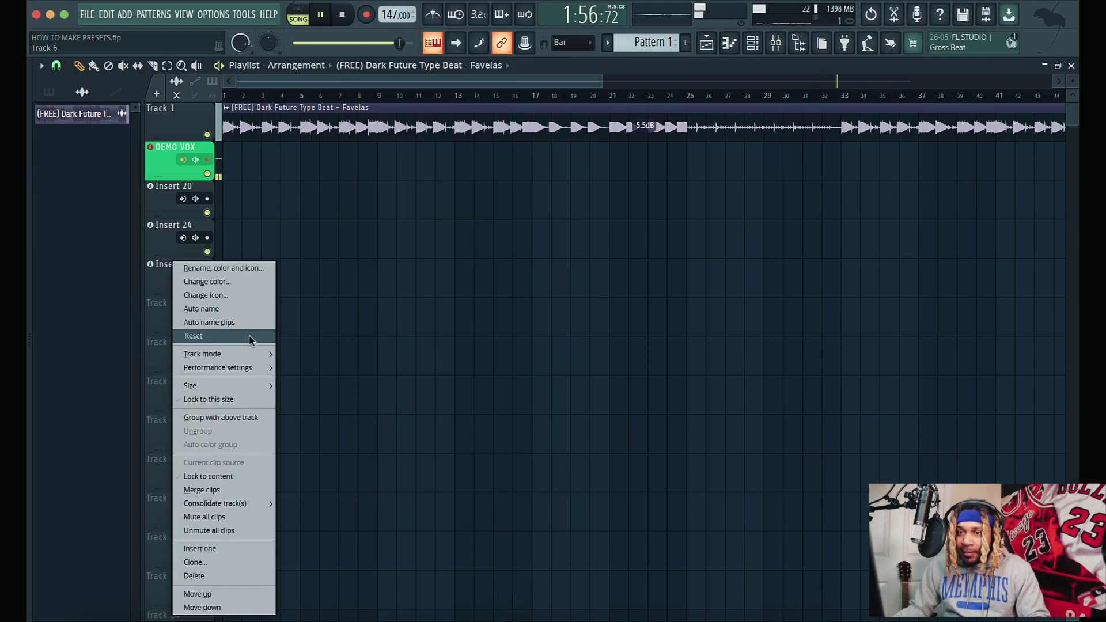
{"action": "mouse_move", "coordinate": [230, 354]}
{"action": "mouse_move", "coordinate": [328, 368]}
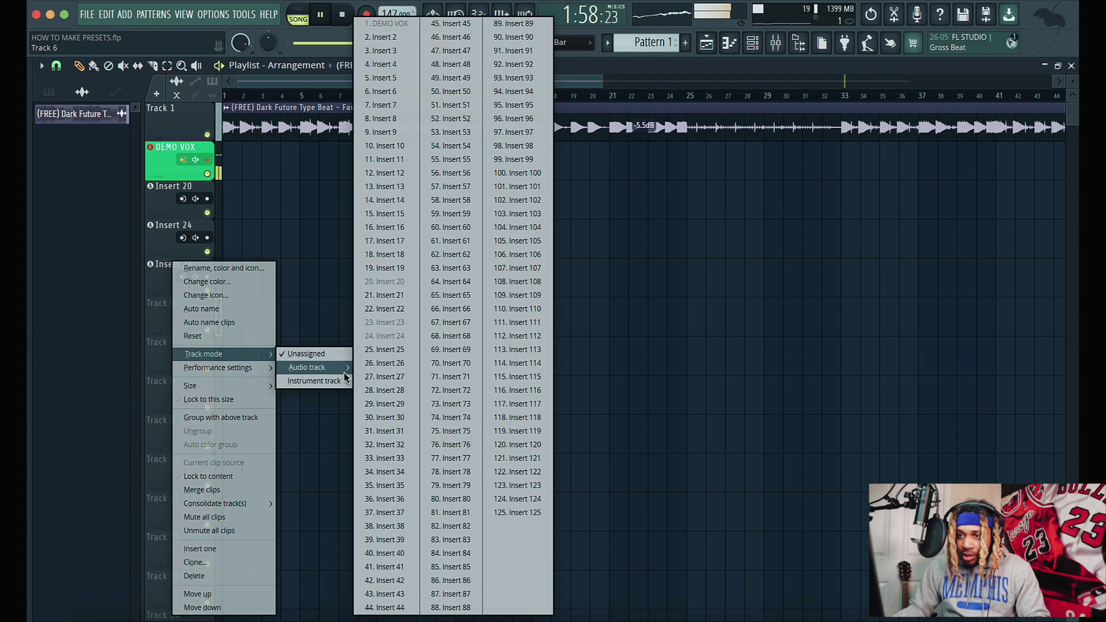
{"action": "left_click", "coordinate": [383, 376]}
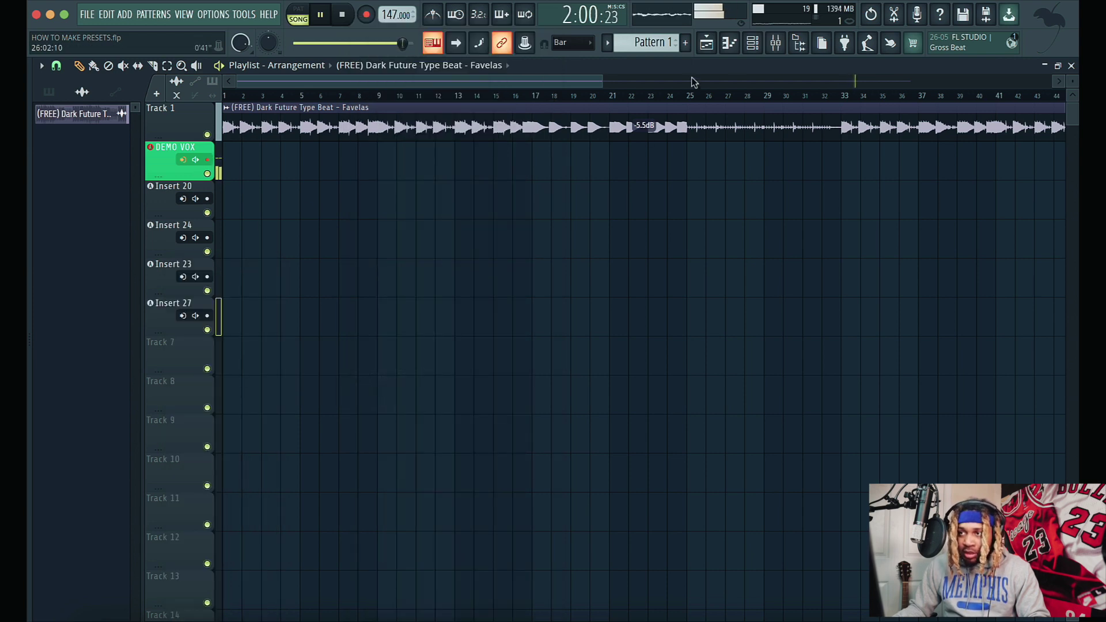
- Set the DEMO VOX mixer track to record its external input post effects
{"action": "left_click", "coordinate": [775, 43]}
{"action": "scroll", "coordinate": [421, 204], "scroll_direction": "left", "scroll_amount": 5}
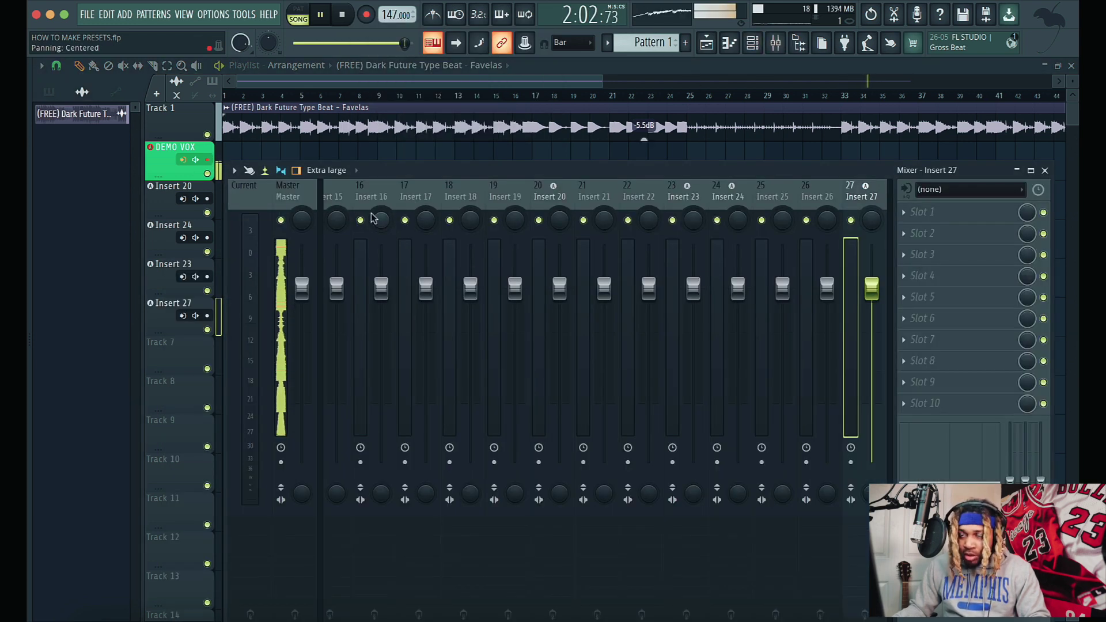
{"action": "left_click", "coordinate": [344, 191]}
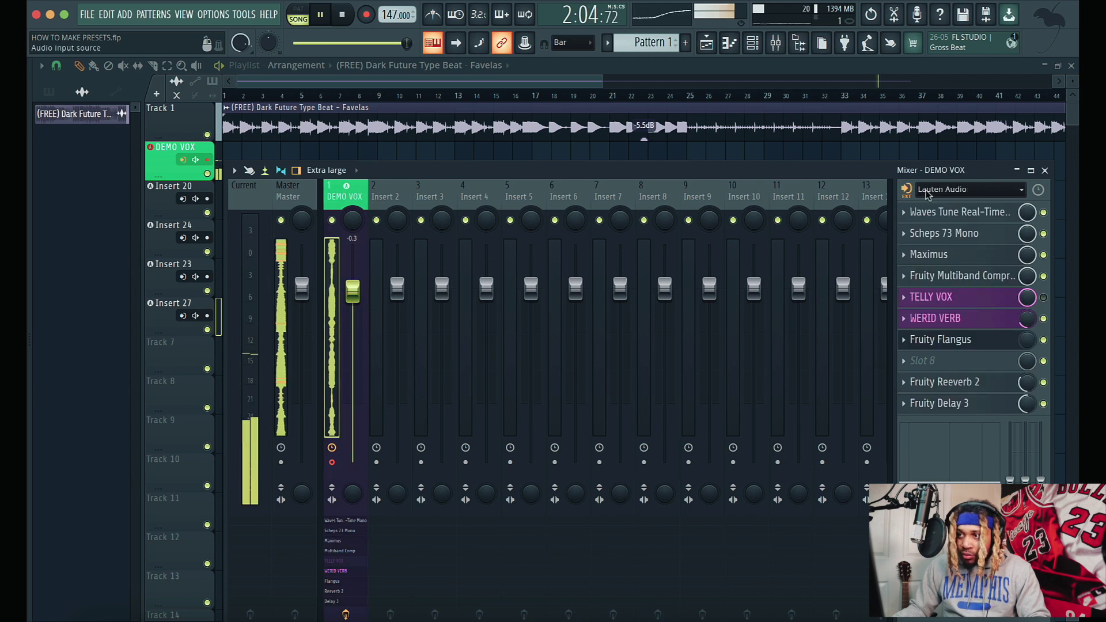
{"action": "left_click", "coordinate": [907, 190]}
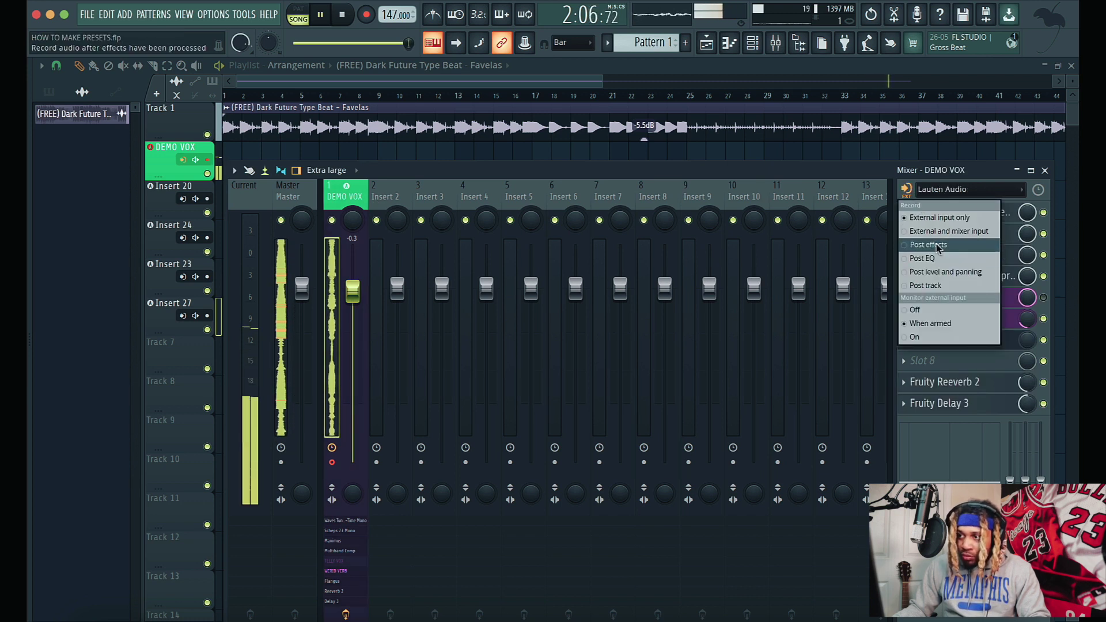
{"action": "left_click", "coordinate": [937, 244]}
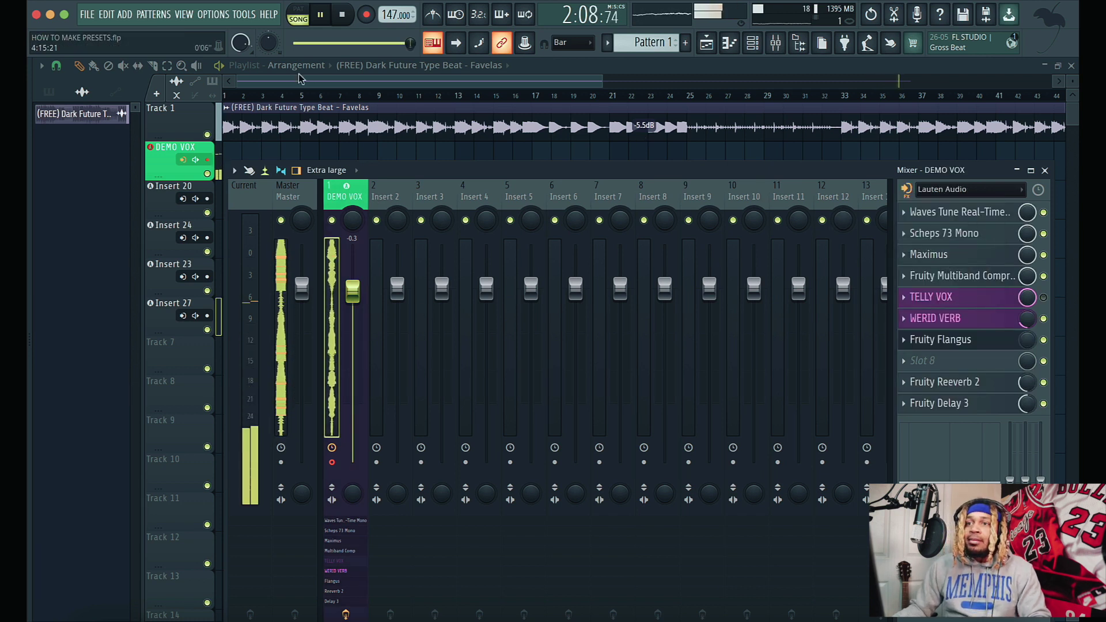
- Return to the playlist, play the song briefly from the start, and stop playback
{"action": "key", "text": "F9"}
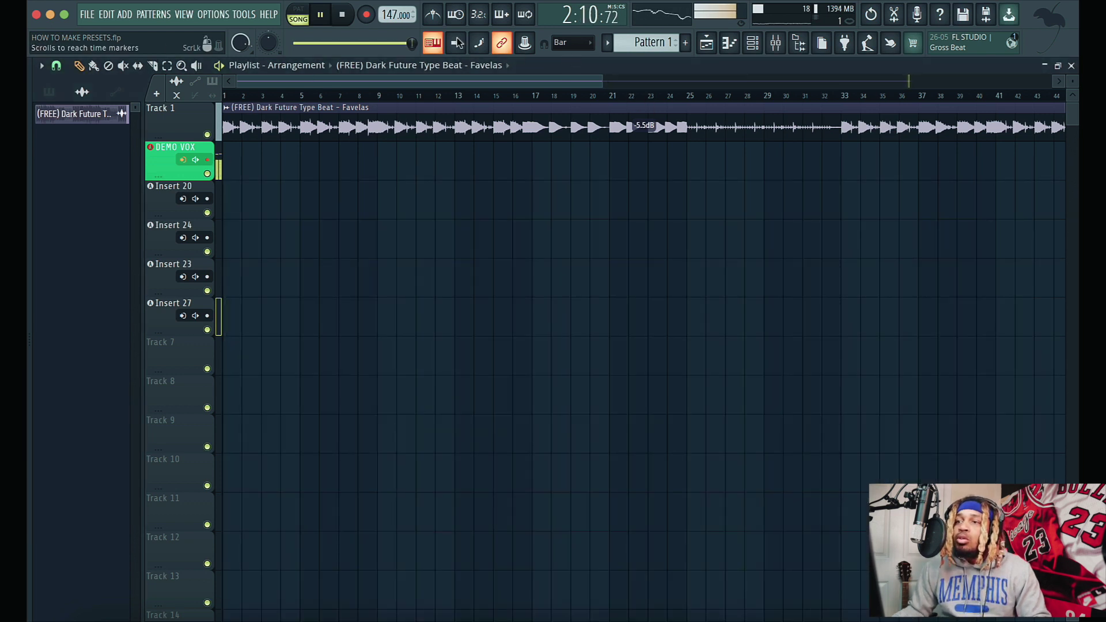
{"action": "left_click", "coordinate": [343, 15]}
{"action": "key", "text": "space"}
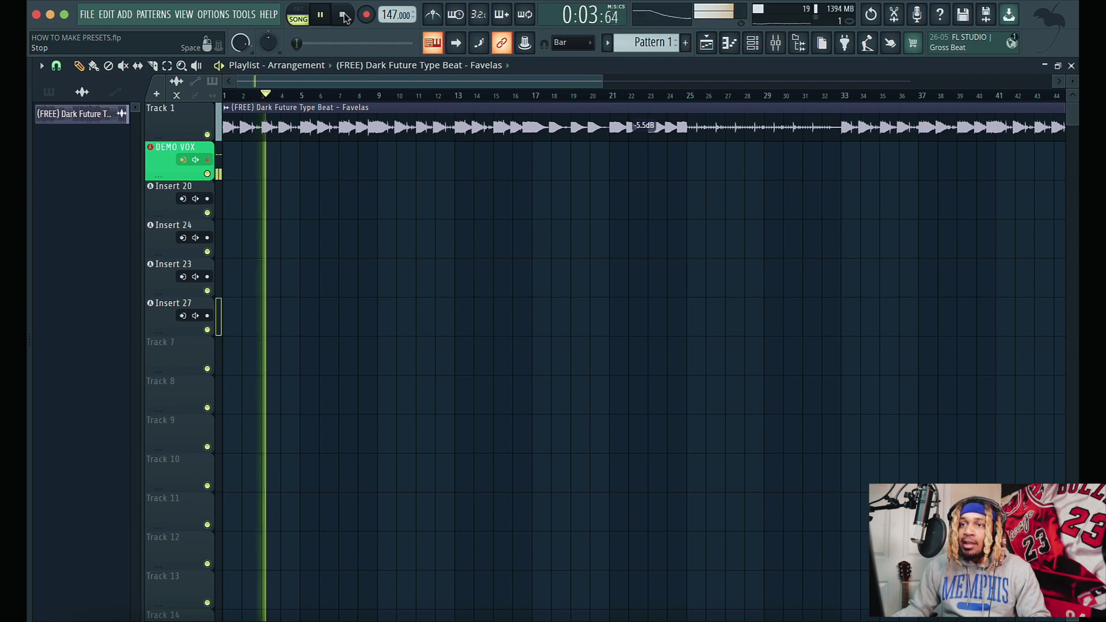
{"action": "left_click", "coordinate": [344, 15]}
- Return to the mixer, check the recording filter, and arm recording with the Everything option
{"action": "left_click", "coordinate": [780, 49]}
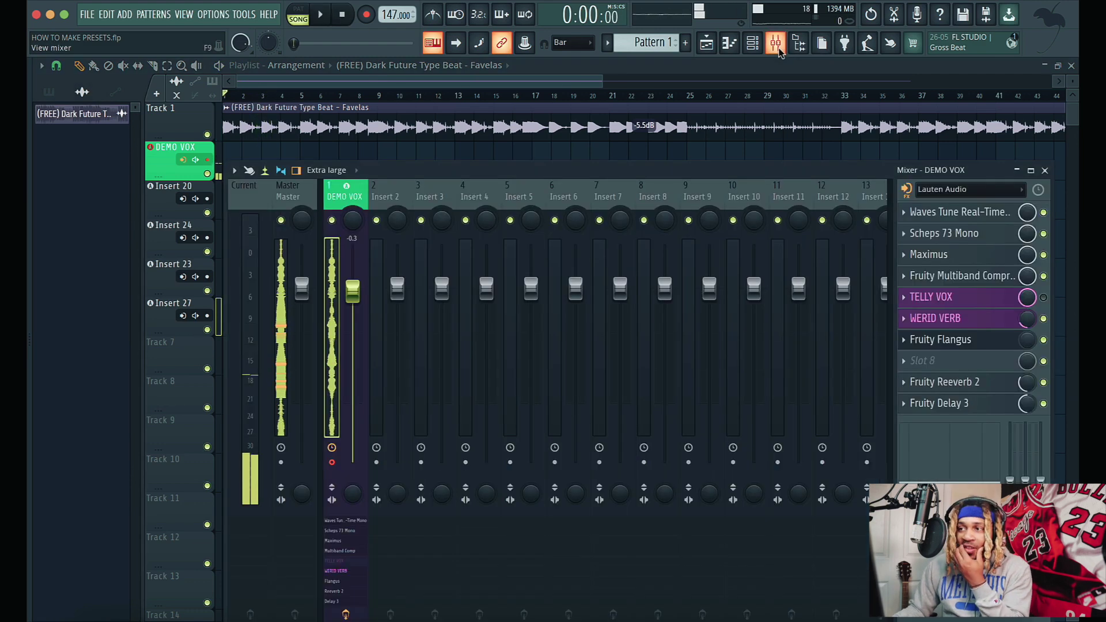
{"action": "right_click", "coordinate": [367, 15]}
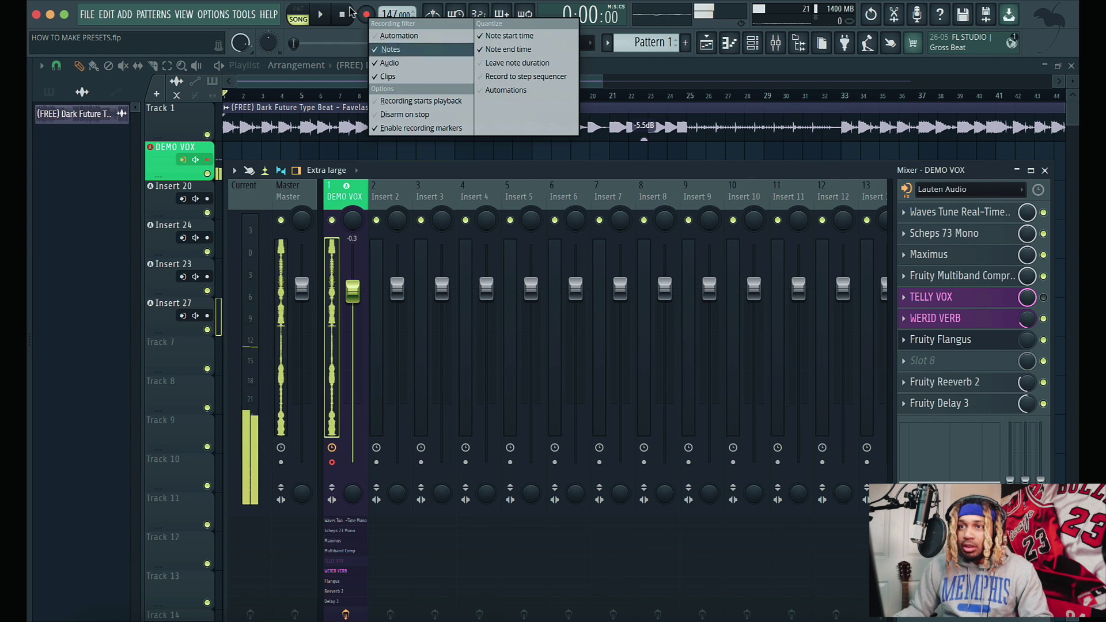
{"action": "left_click", "coordinate": [367, 16]}
{"action": "left_click", "coordinate": [366, 16]}
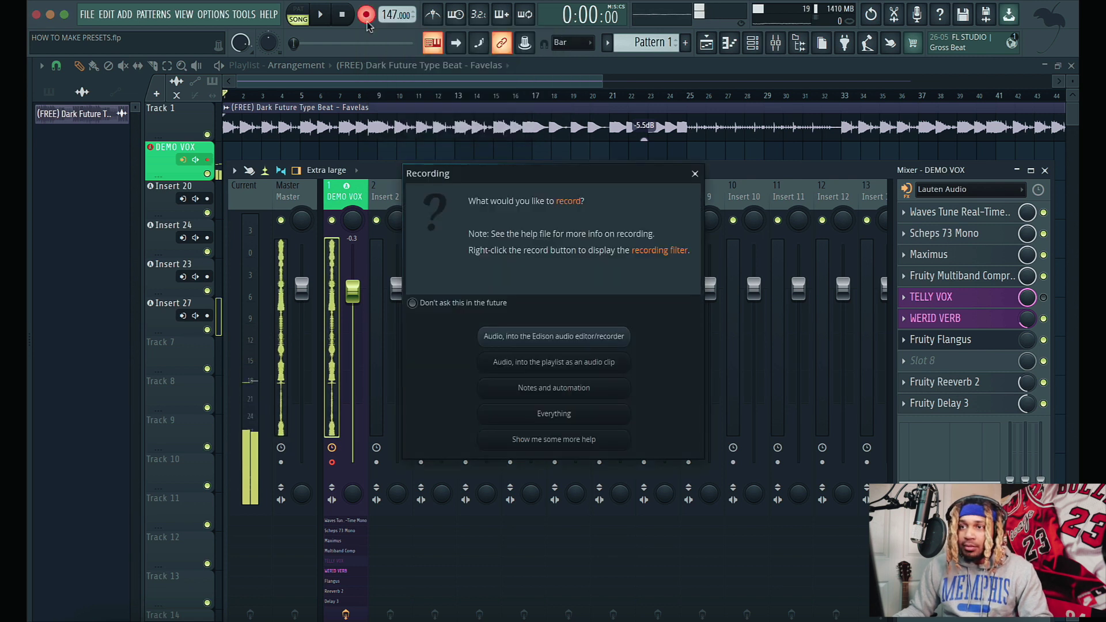
{"action": "left_click", "coordinate": [526, 412]}
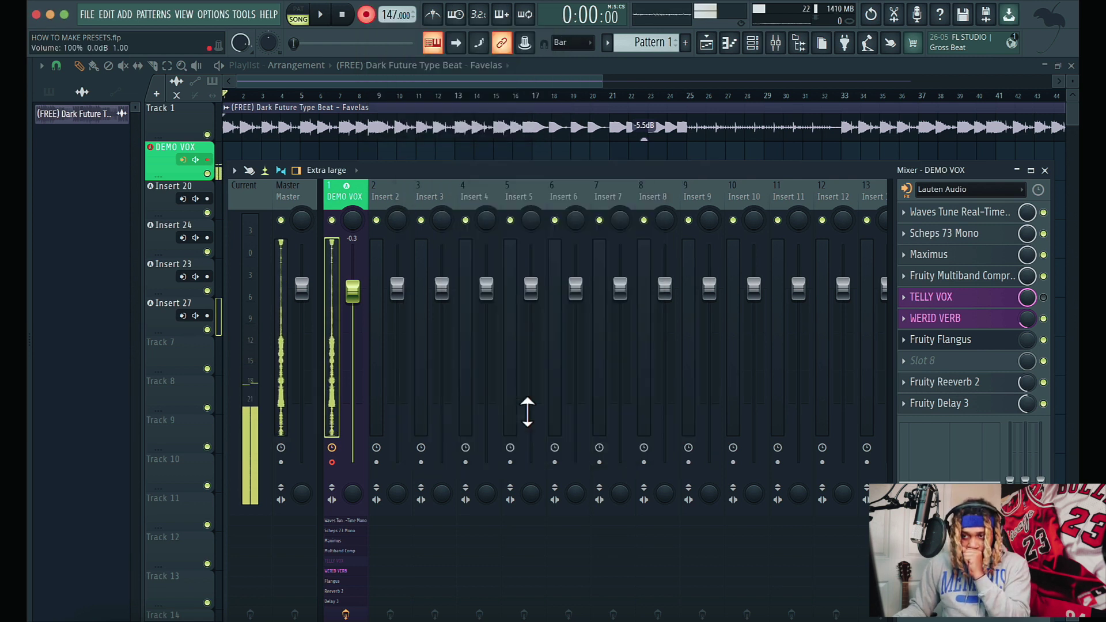
- Record a trial vocal take on the DEMO VOX track from the song start, then undo the recording
{"action": "right_click", "coordinate": [370, 17]}
{"action": "key", "text": "space"}
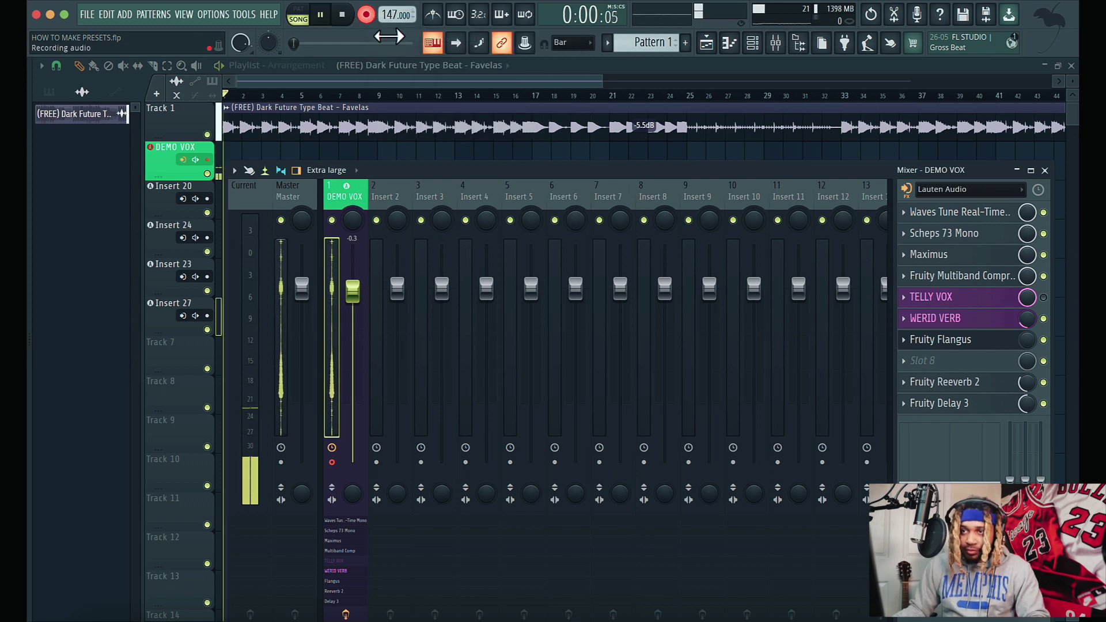
{"action": "left_click_drag", "start_coordinate": [459, 171], "coordinate": [454, 253]}
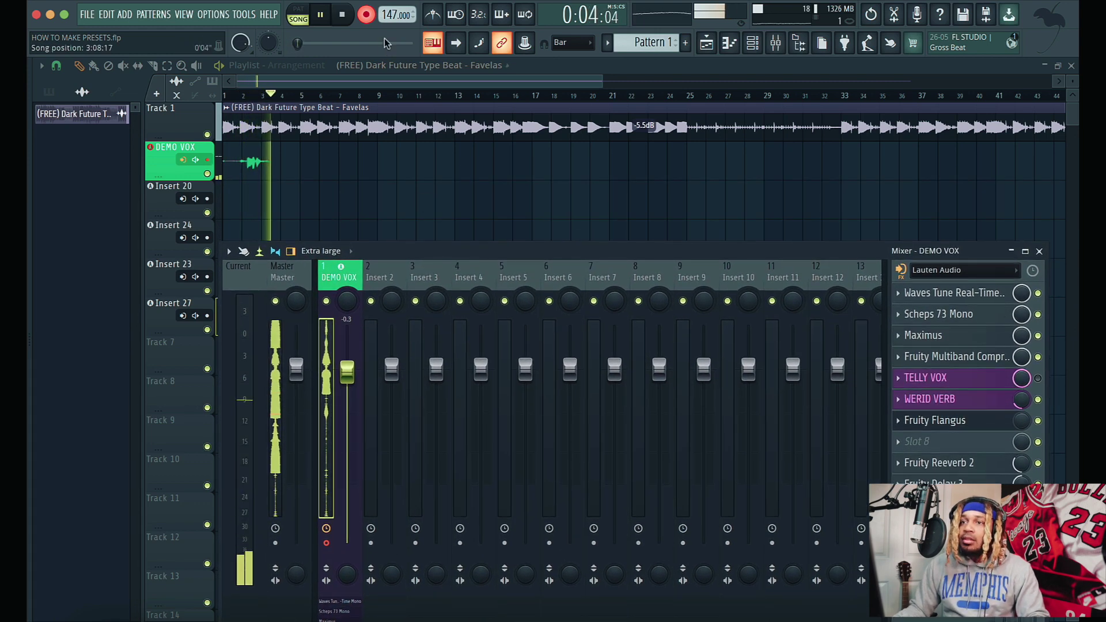
{"action": "right_click", "coordinate": [367, 16]}
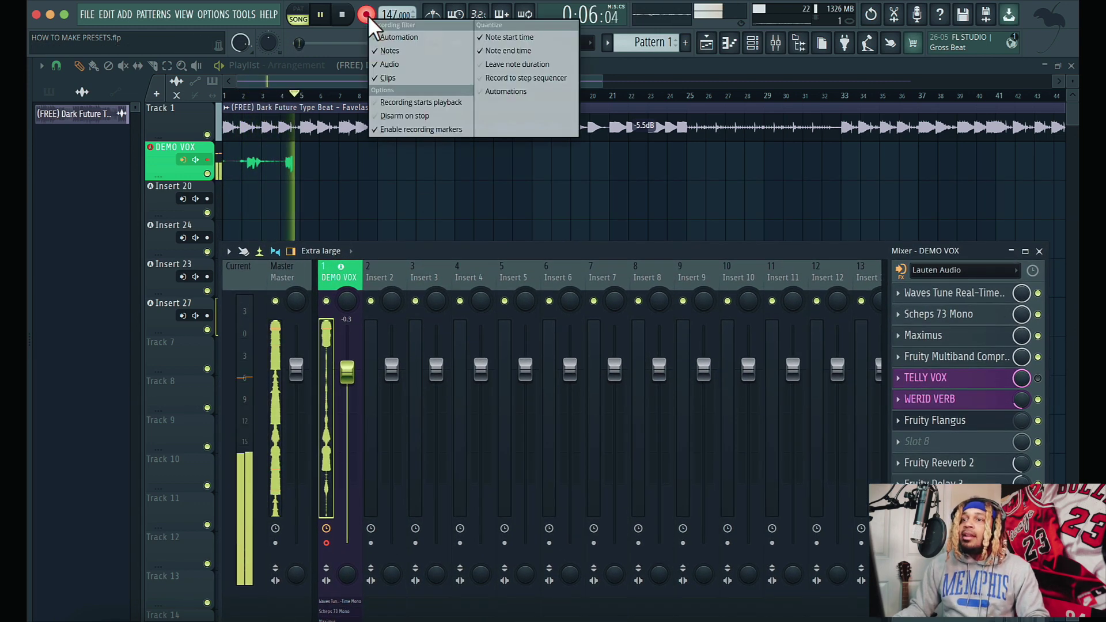
{"action": "left_click", "coordinate": [401, 252]}
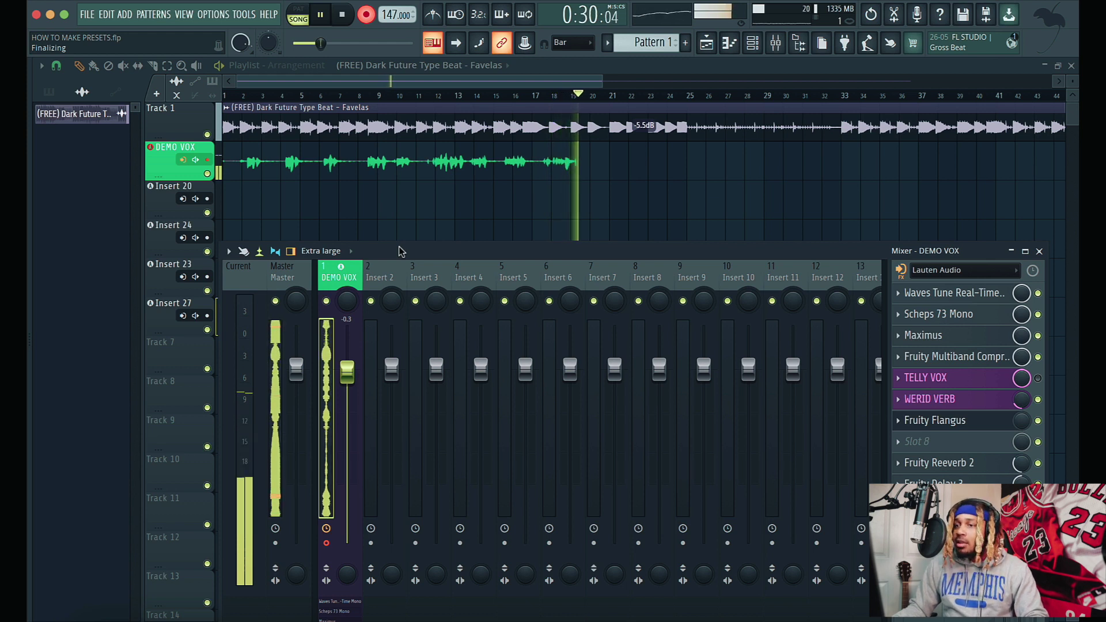
{"action": "left_click", "coordinate": [401, 161]}
{"action": "key", "text": "space"}
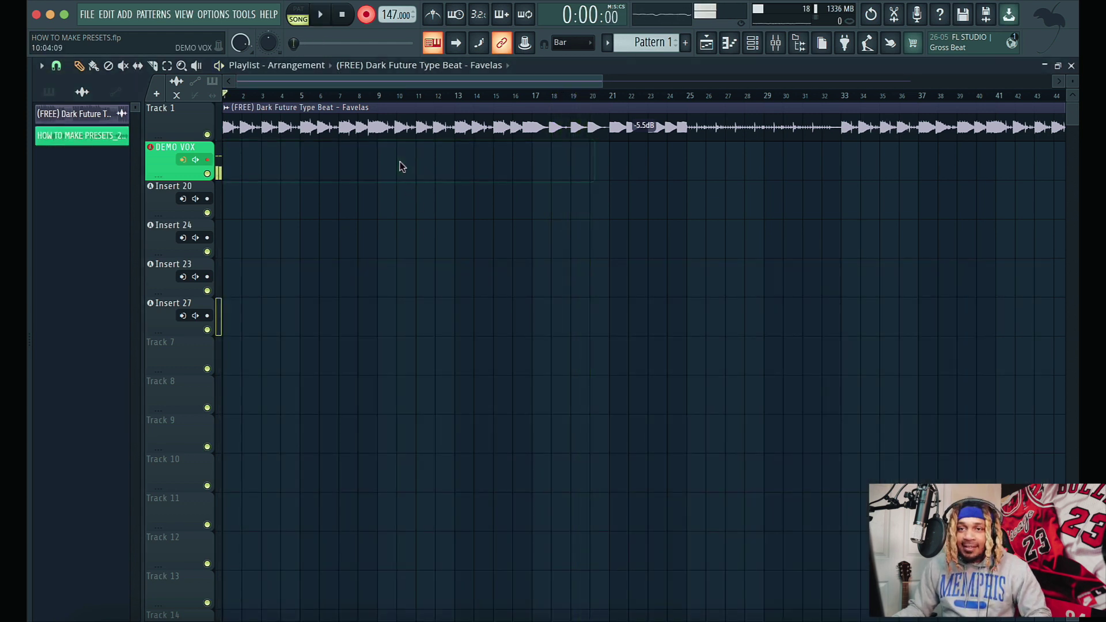
{"action": "key", "text": "ctrl+z"}
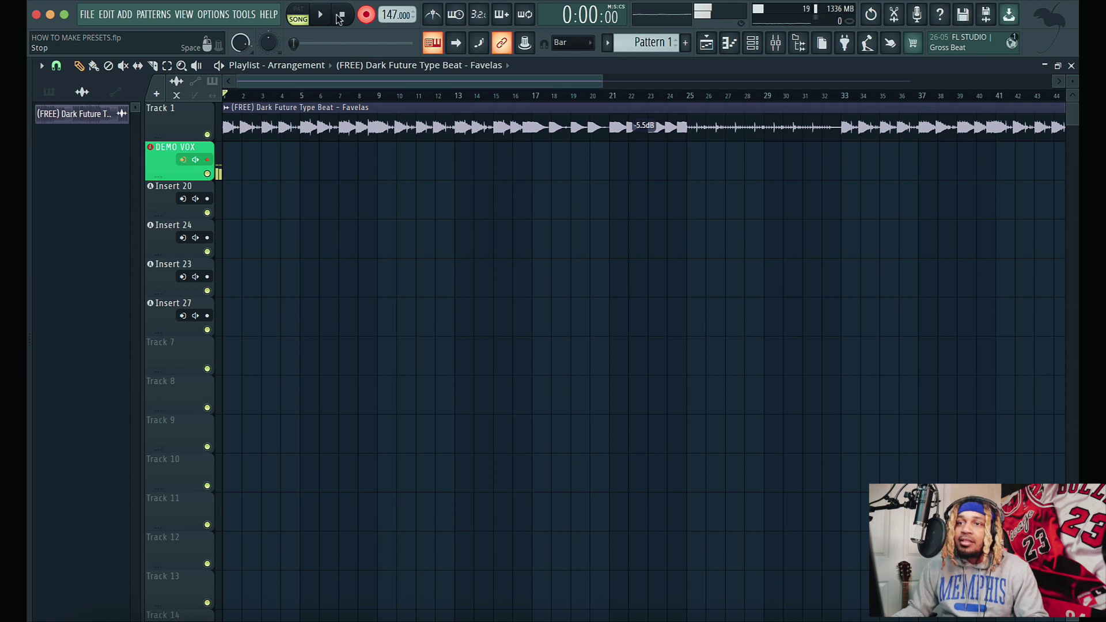
- Record a new vocal take of about 17 bars on DEMO VOX from the song start and move its clip to the Insert 20 track
{"action": "key", "text": "space"}
{"action": "right_click", "coordinate": [368, 20]}
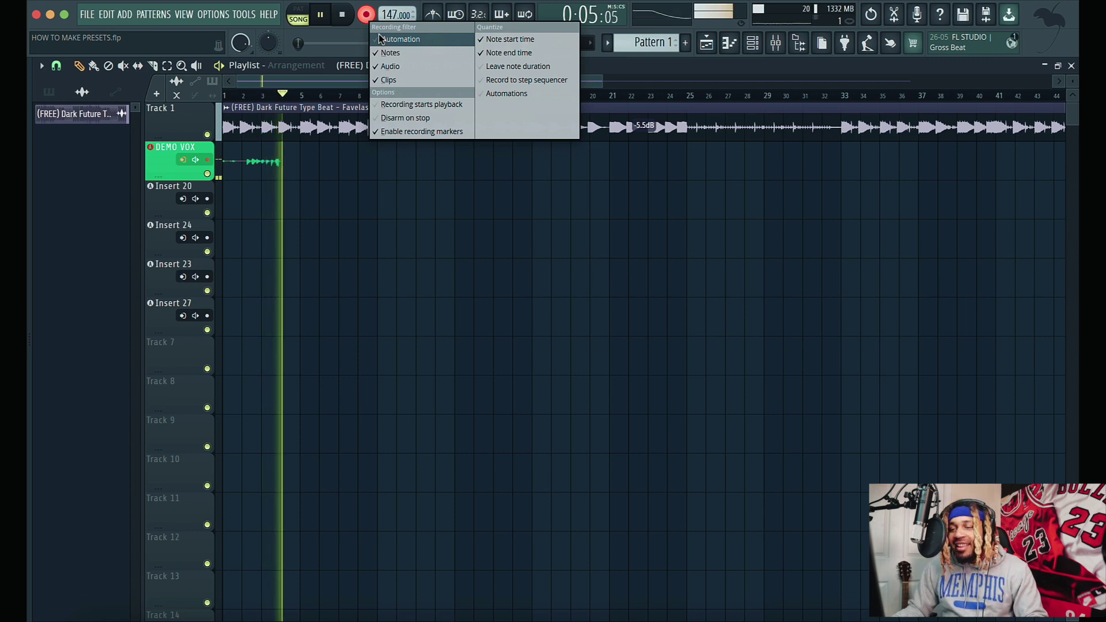
{"action": "left_click", "coordinate": [309, 85]}
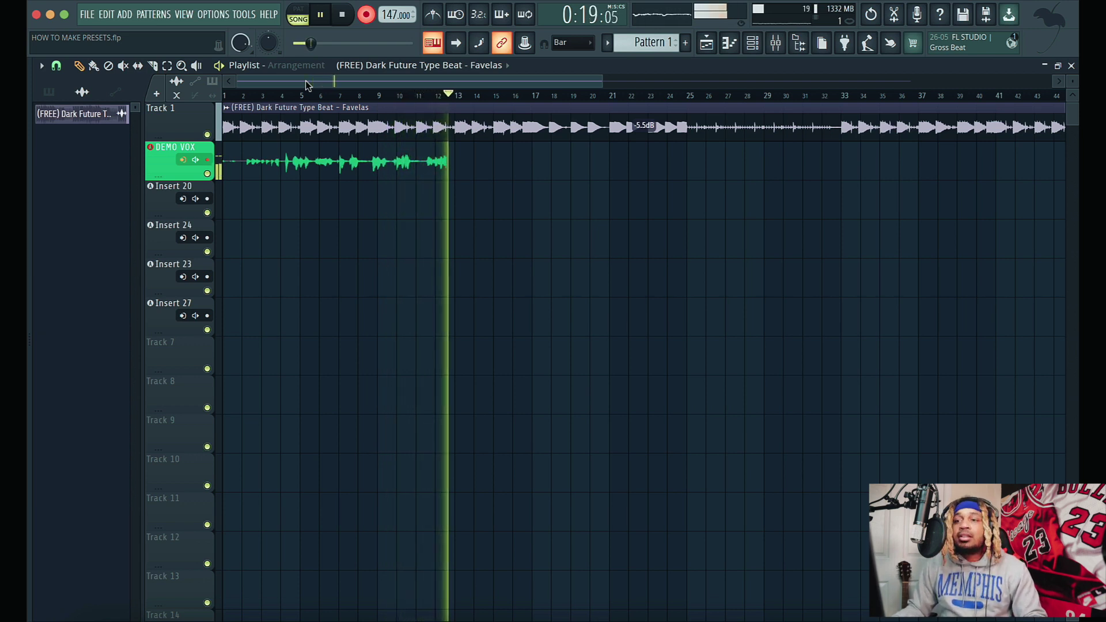
{"action": "left_click", "coordinate": [776, 42]}
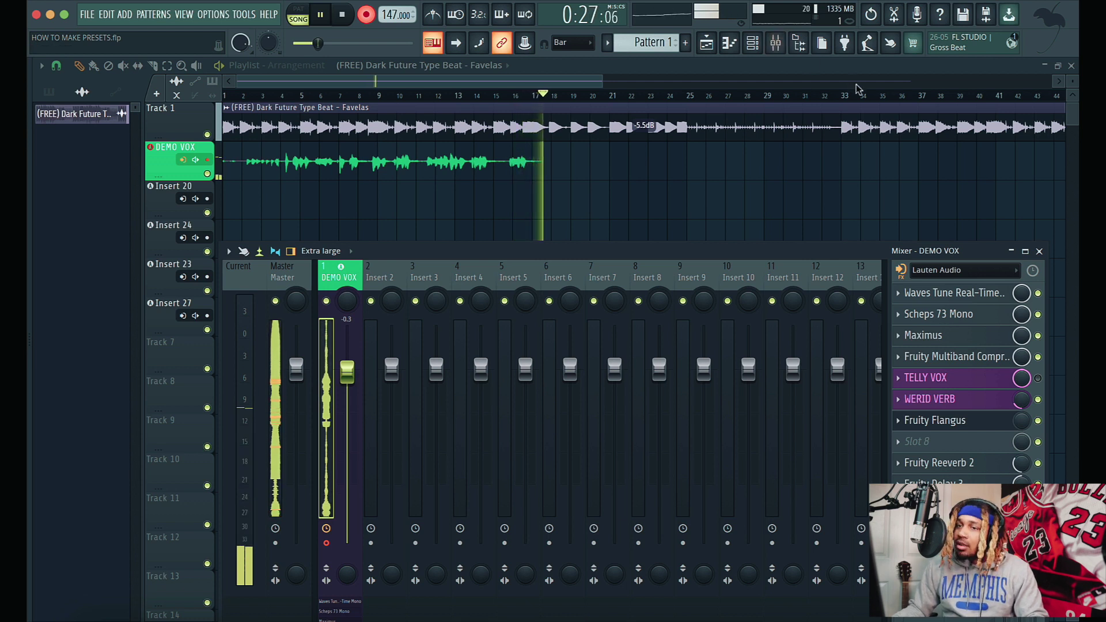
{"action": "key", "text": "space"}
{"action": "left_click_drag", "start_coordinate": [390, 177], "coordinate": [383, 217]}
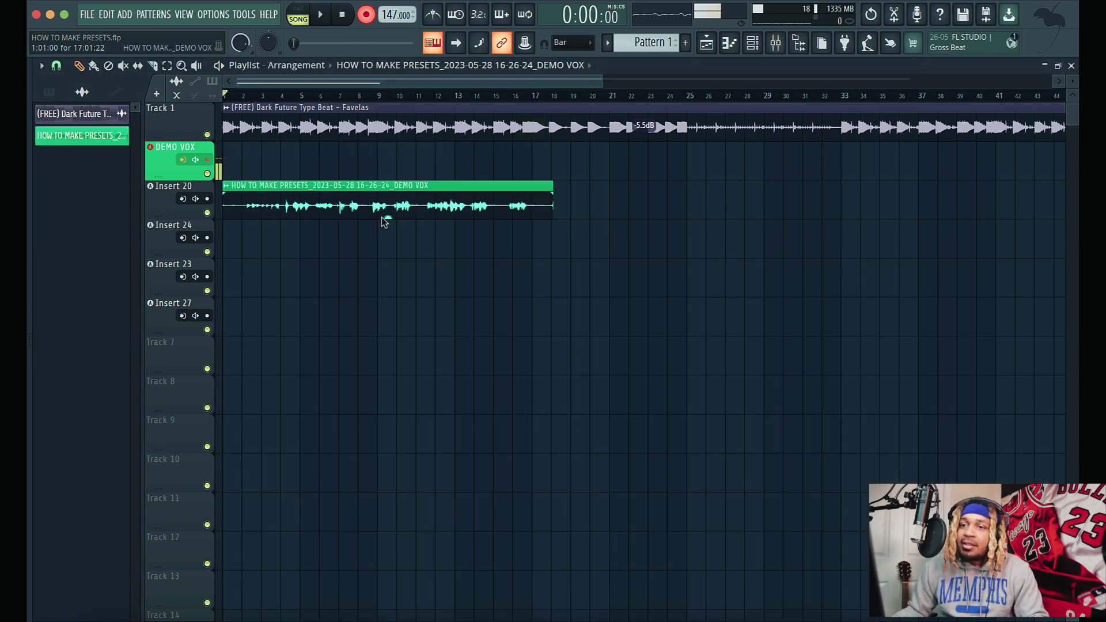
- Record a second vocal take of about 17 bars on DEMO VOX and move its clip to the Insert 24 track
{"action": "key", "text": "space"}
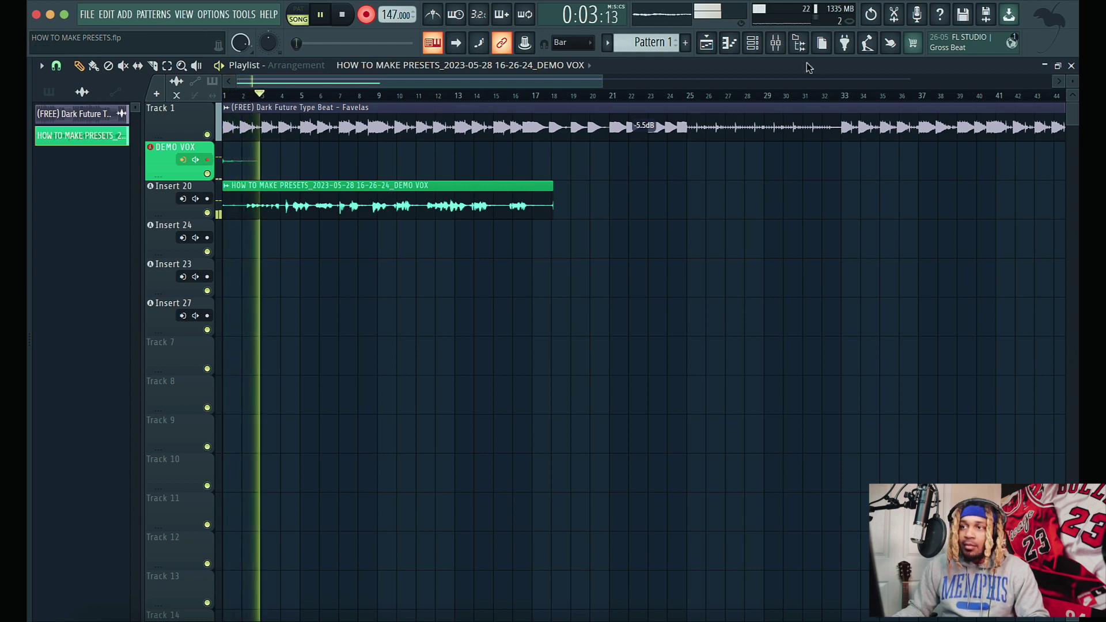
{"action": "key", "text": "F9"}
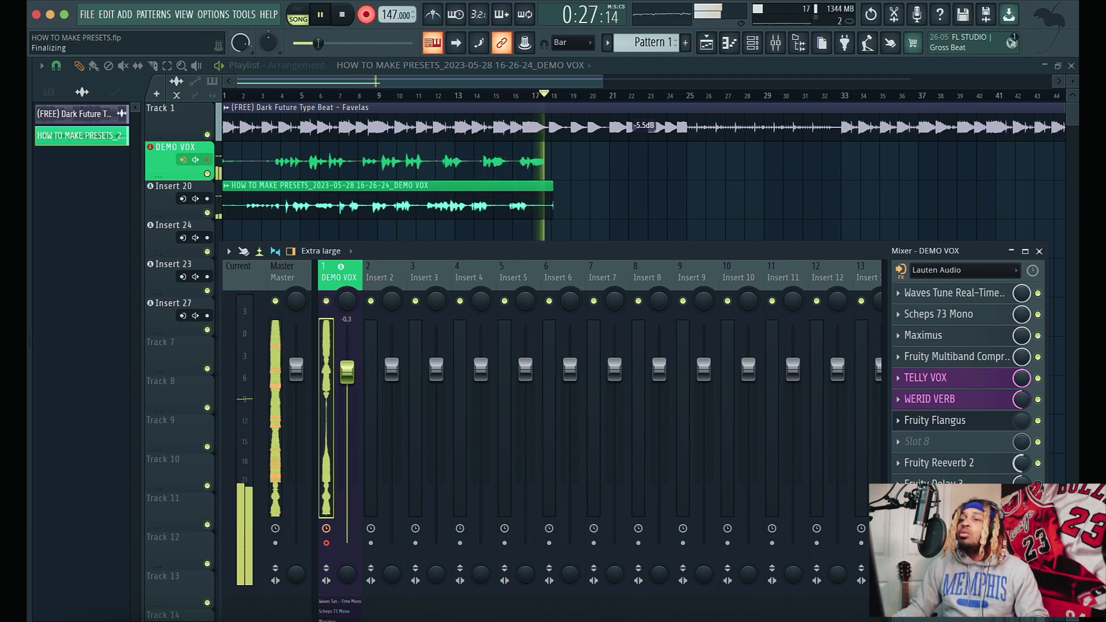
{"action": "key", "text": "space"}
{"action": "key", "text": "F9"}
{"action": "left_click_drag", "start_coordinate": [383, 176], "coordinate": [378, 254]}
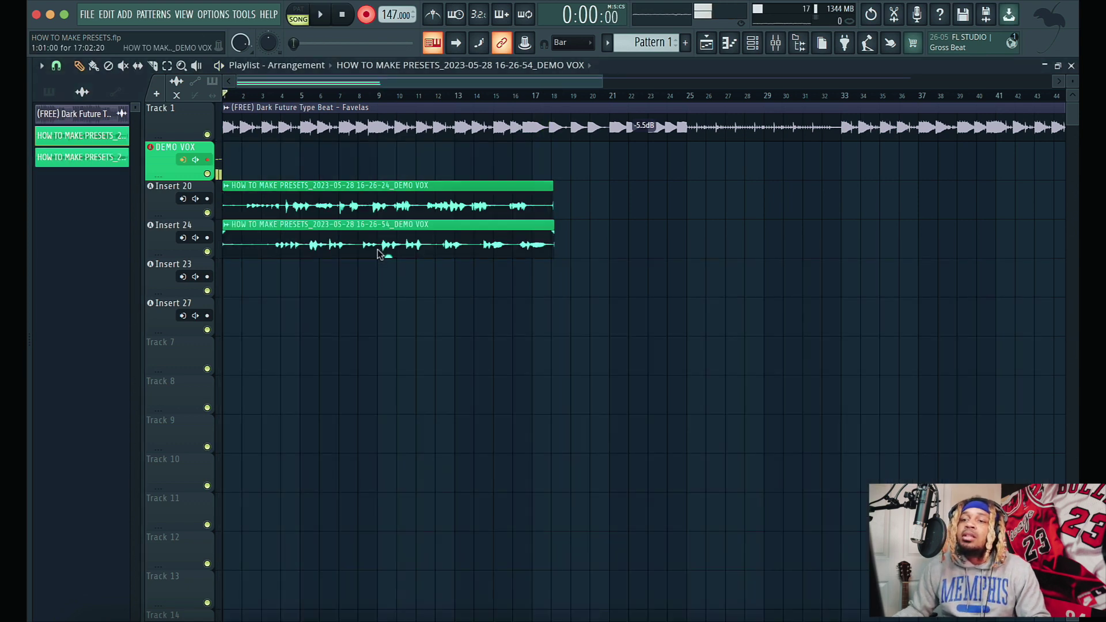
- Play the song with recording disarmed and bypass WERID VERB, TELLY VOX, Waves Tune Real-Time and Fruity Reeverb 2 on DEMO VOX
{"action": "key", "text": "space"}
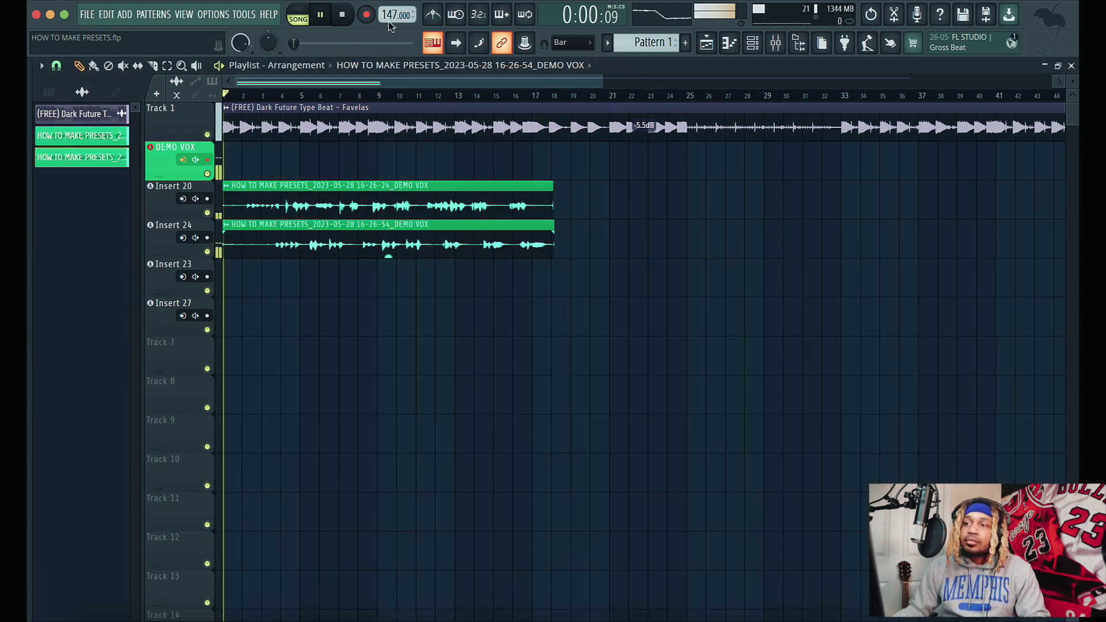
{"action": "key", "text": "F9"}
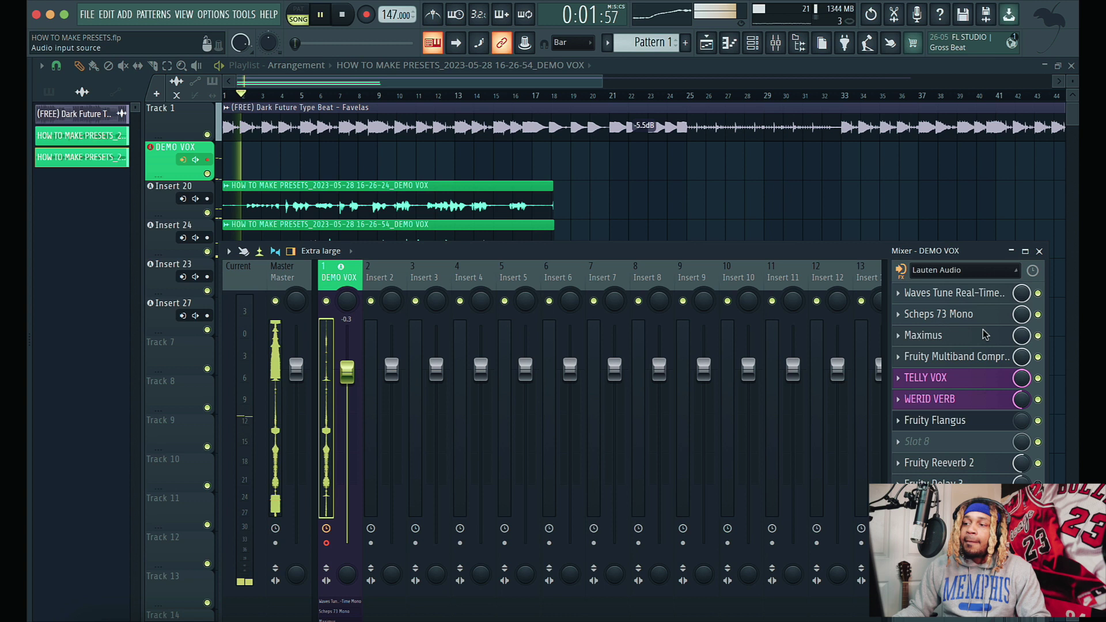
{"action": "left_click", "coordinate": [1037, 399]}
{"action": "left_click", "coordinate": [1037, 378]}
{"action": "left_click", "coordinate": [1037, 293]}
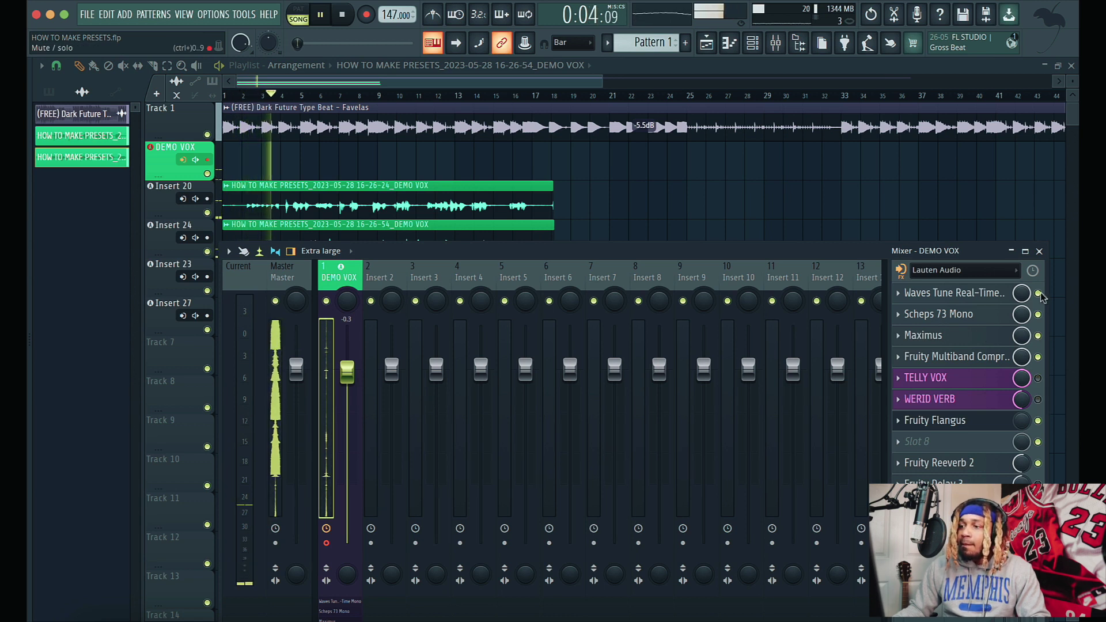
{"action": "left_click", "coordinate": [1037, 463]}
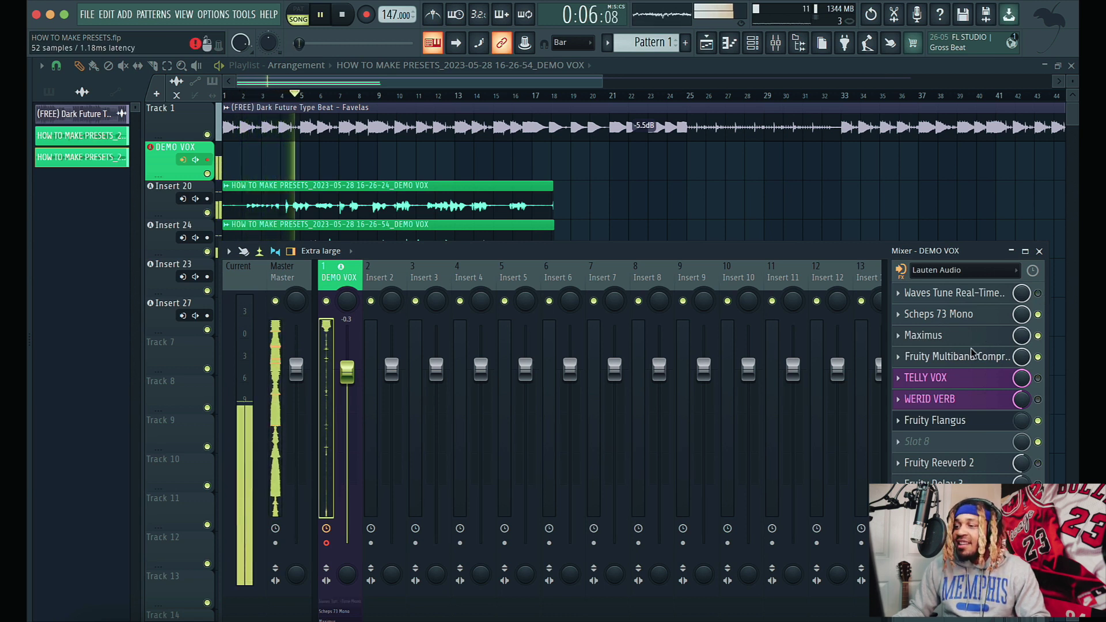
- Lower the volume of the vocal clip on the Insert 24 track to -4.0 dB, stop playback and return to the mixer
{"action": "key", "text": "F9"}
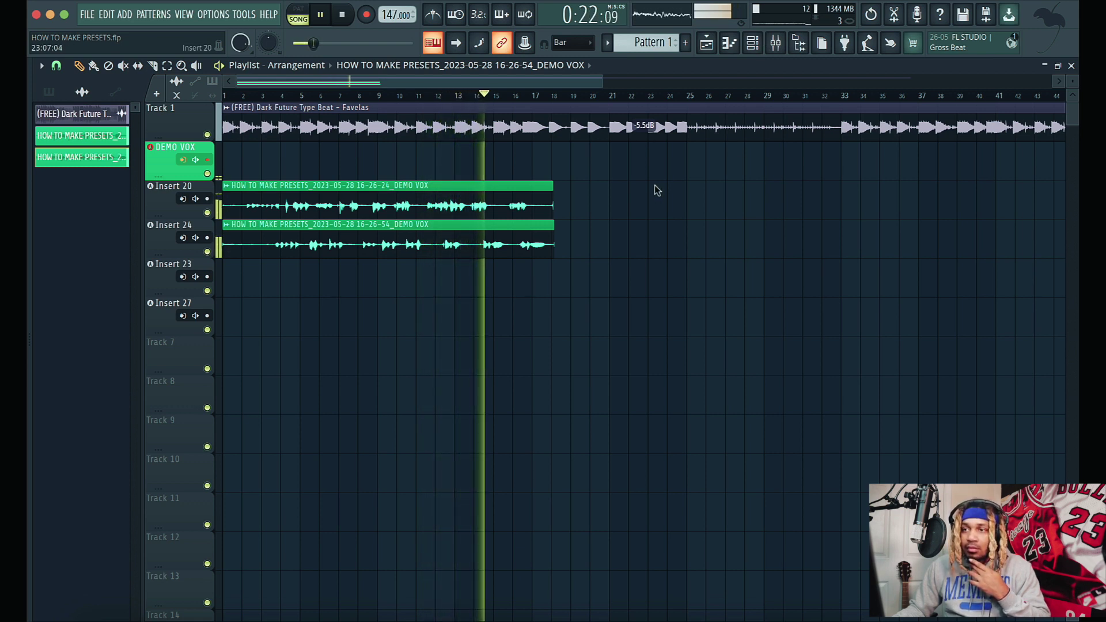
{"action": "left_click_drag", "start_coordinate": [388, 256], "coordinate": [387, 261]}
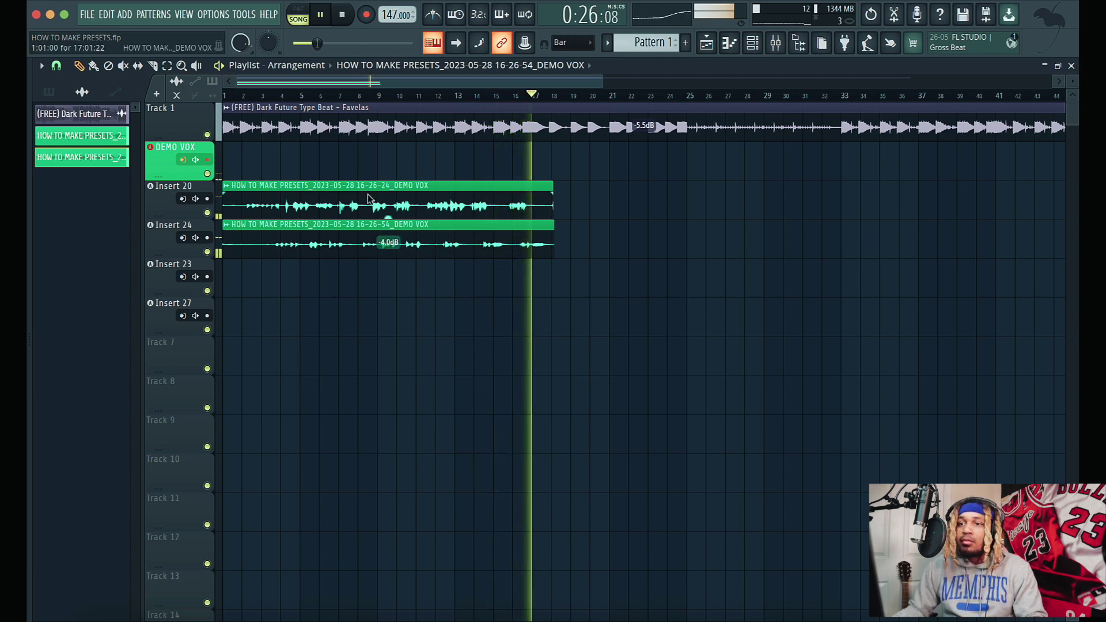
{"action": "key", "text": "space"}
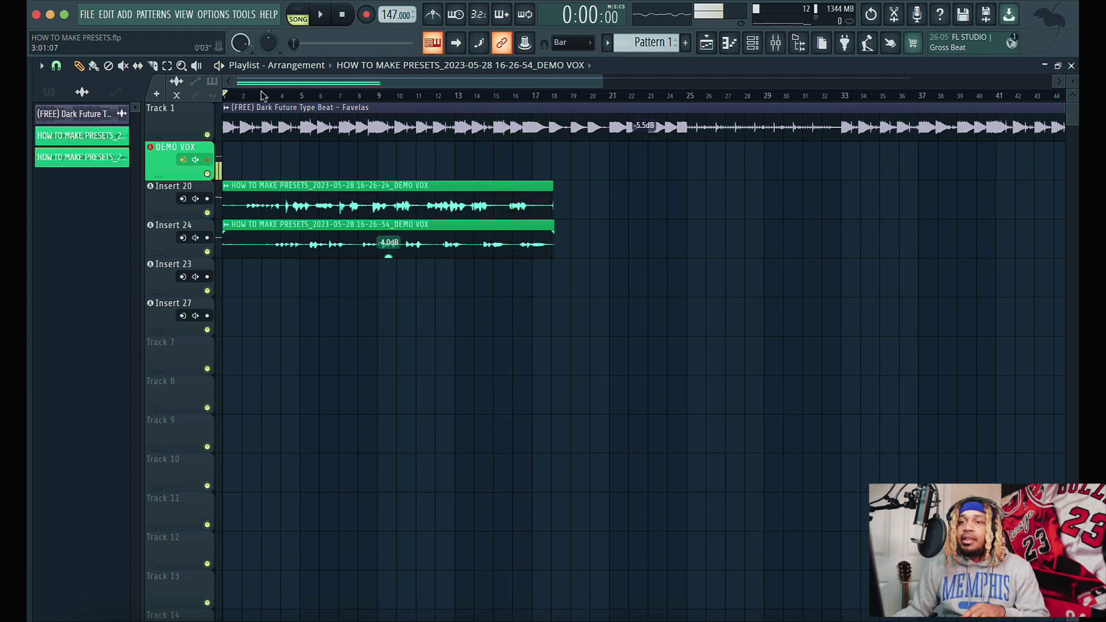
{"action": "left_click", "coordinate": [776, 42]}
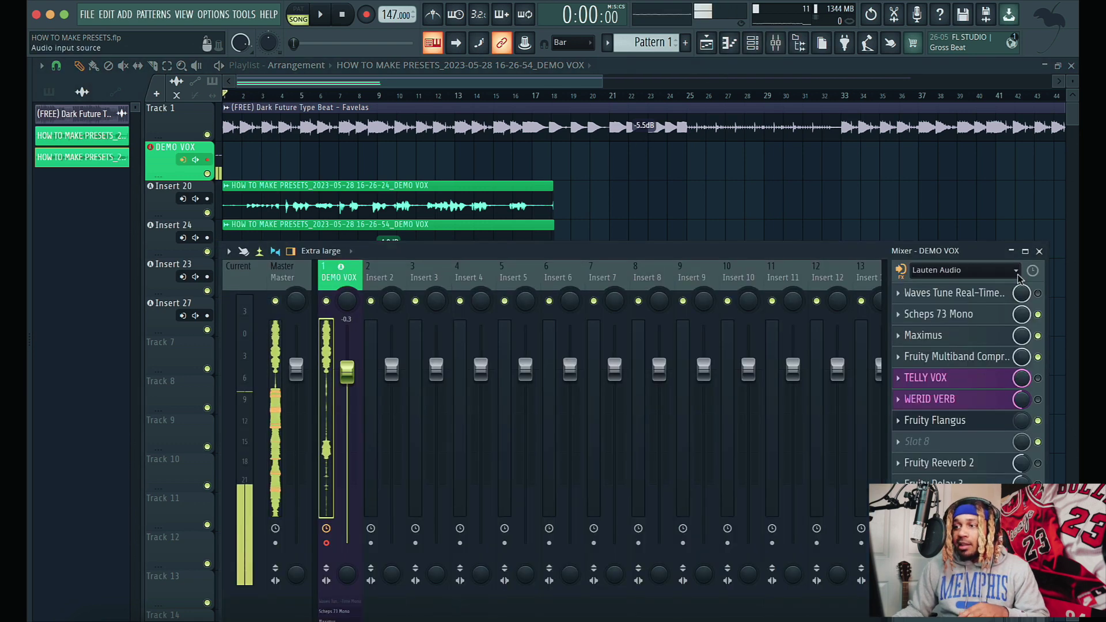